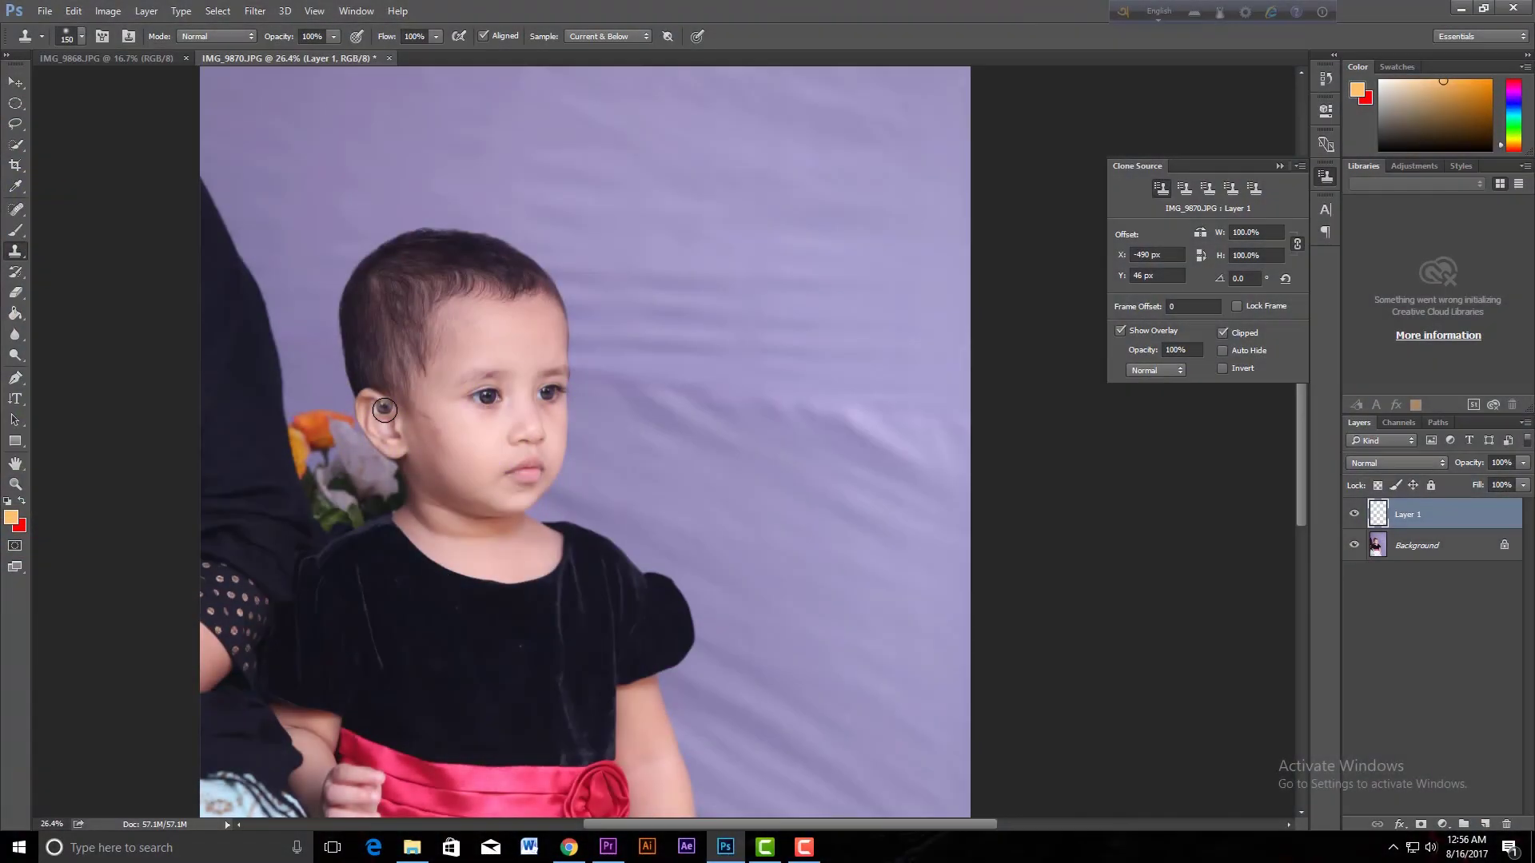
- Select the Clone Stamp Tool for the child portrait IMG_9870.JPG
left_click(245, 102, "alt")
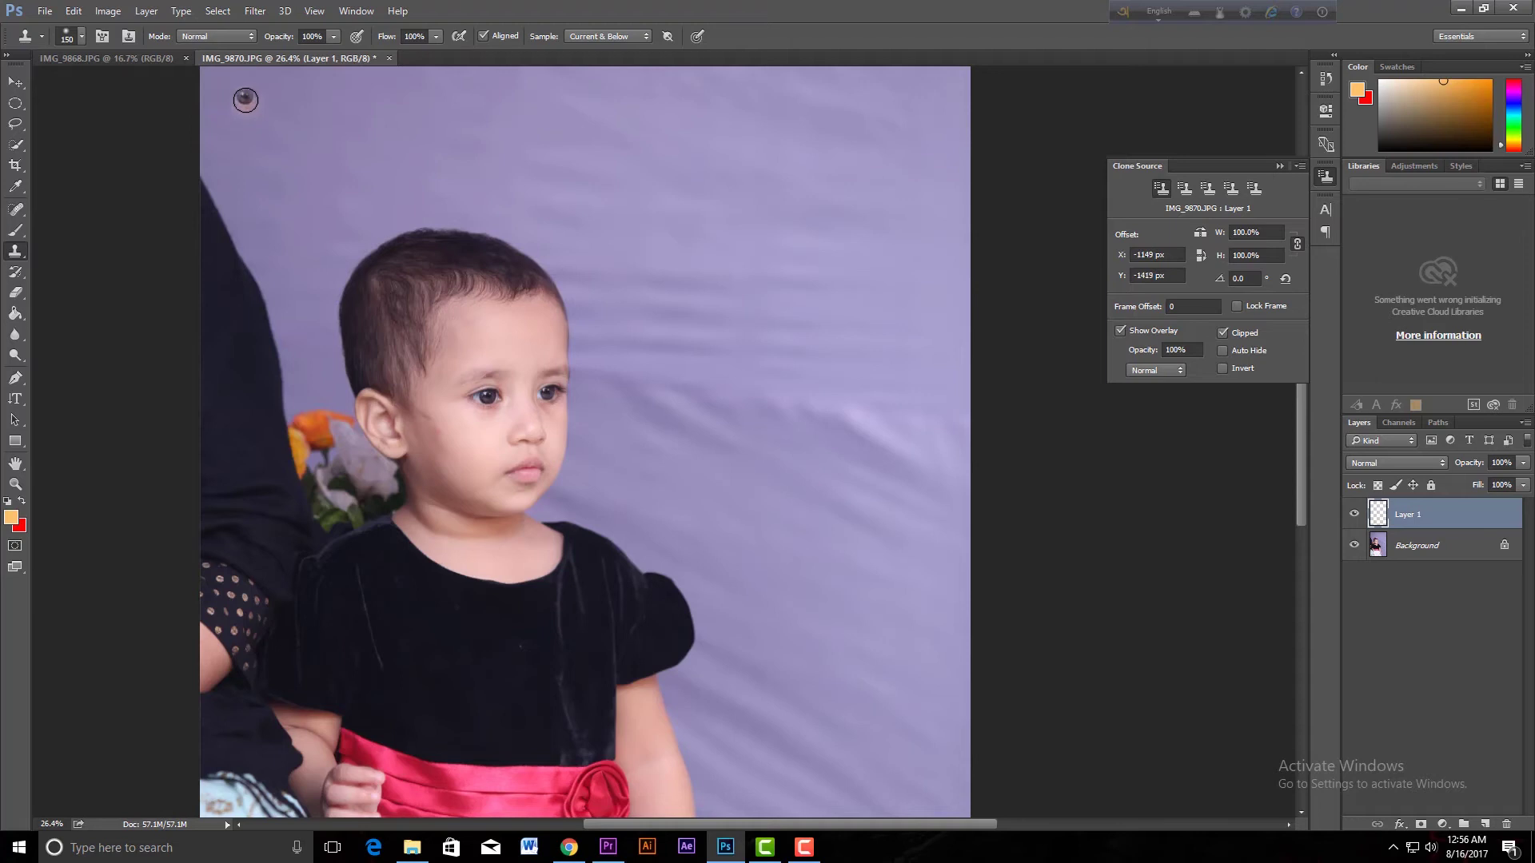
right_click(24, 256)
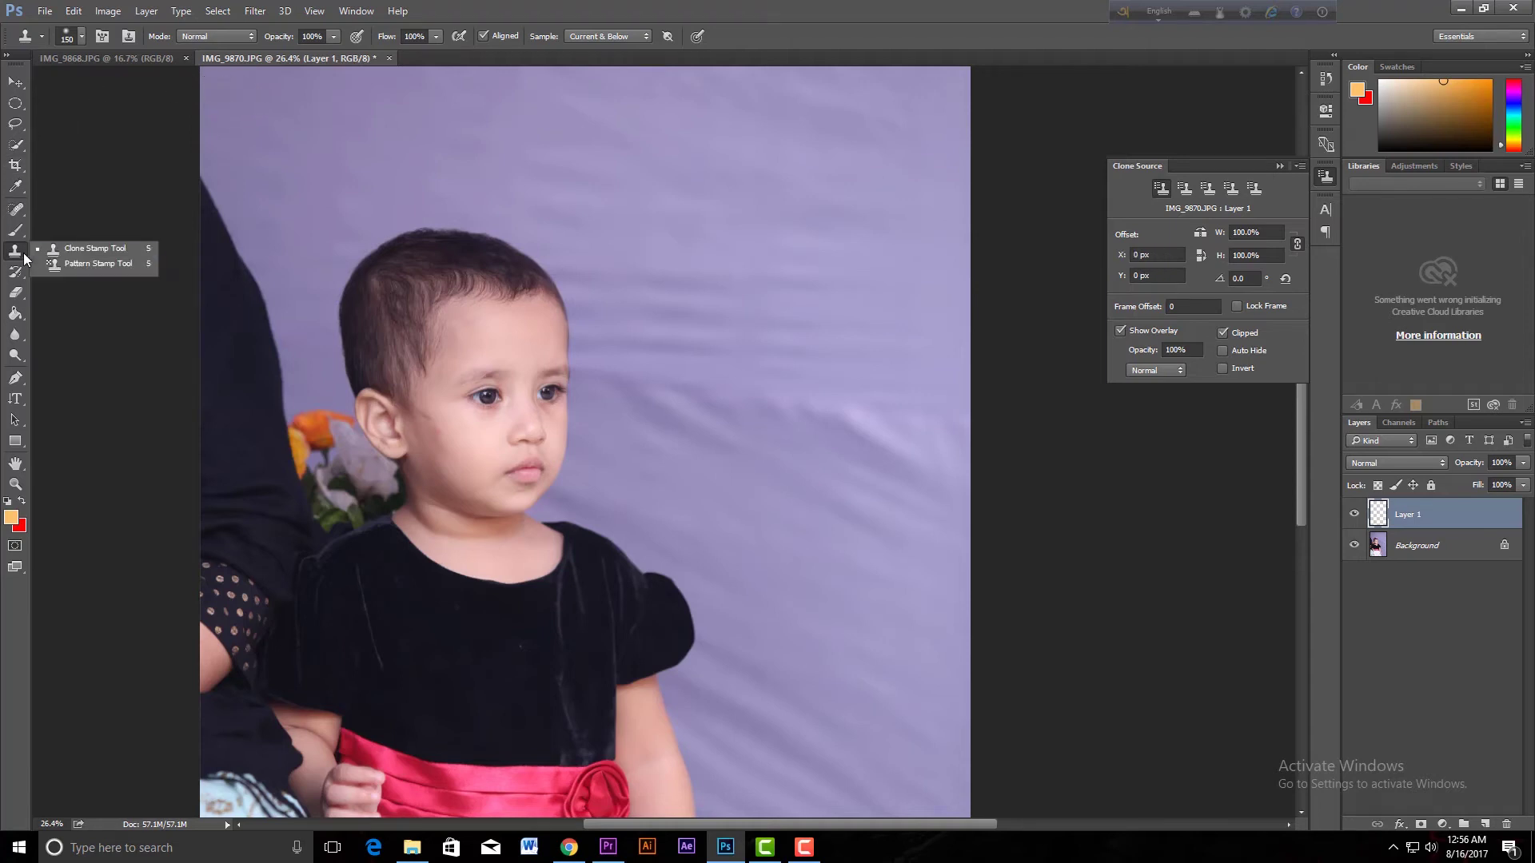
left_click(116, 253)
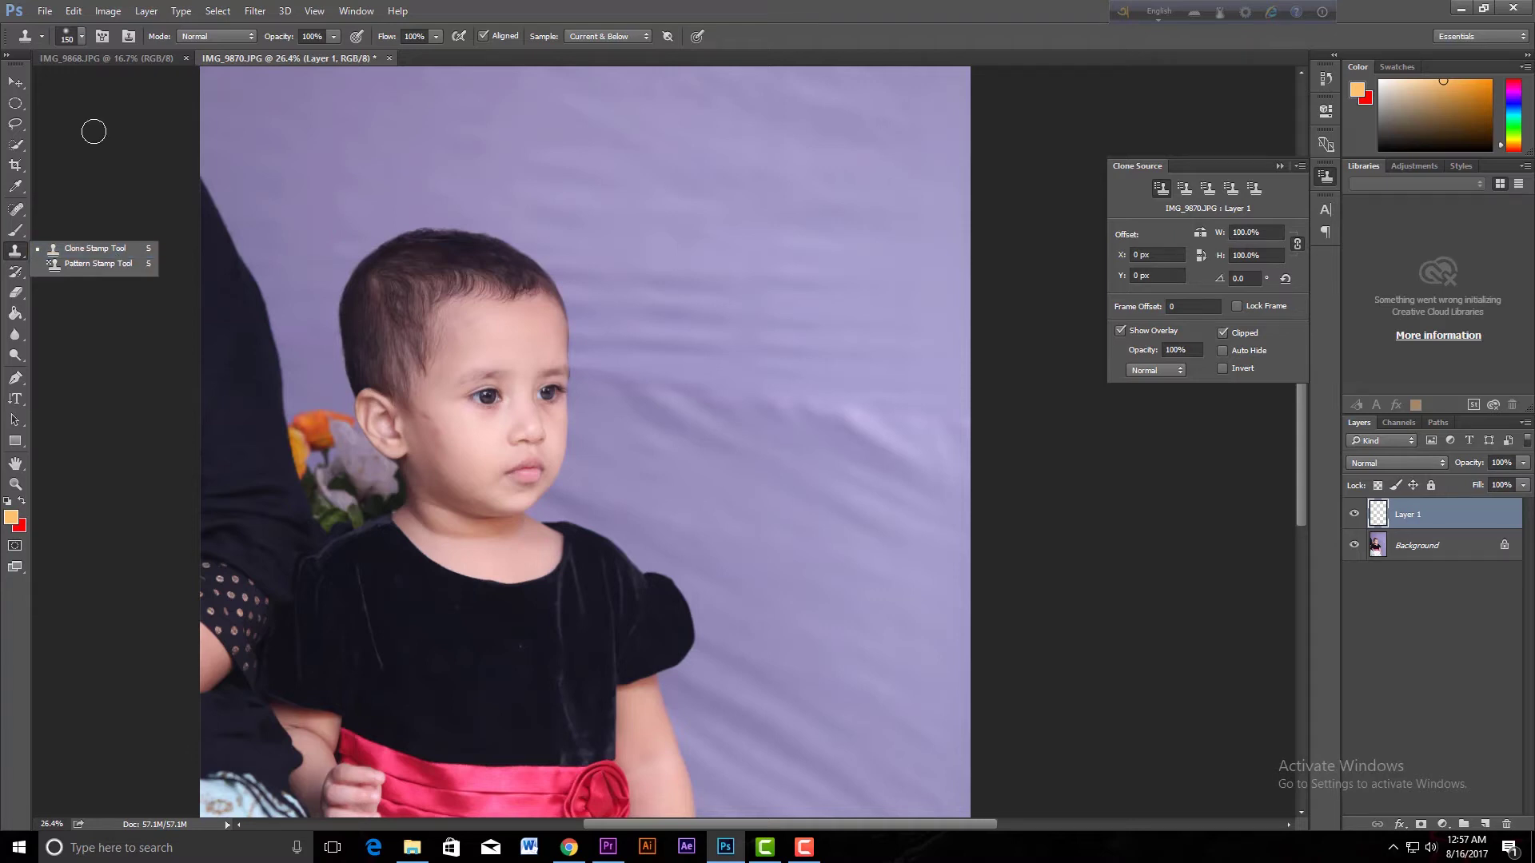
- Open the image maxresdefault.jpg
left_click(46, 13)
left_click(59, 45)
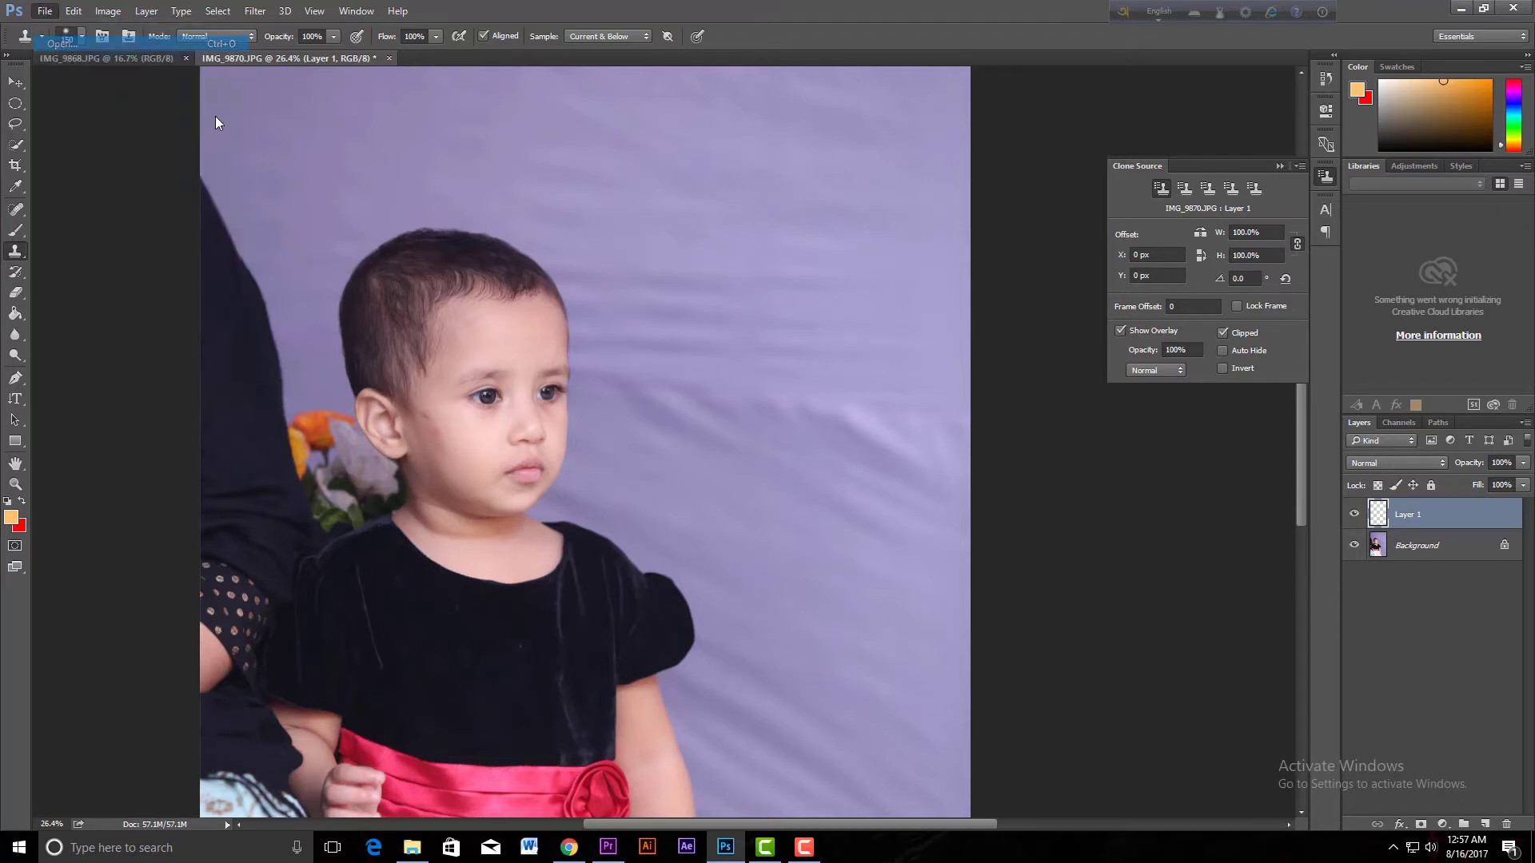
left_click(877, 144)
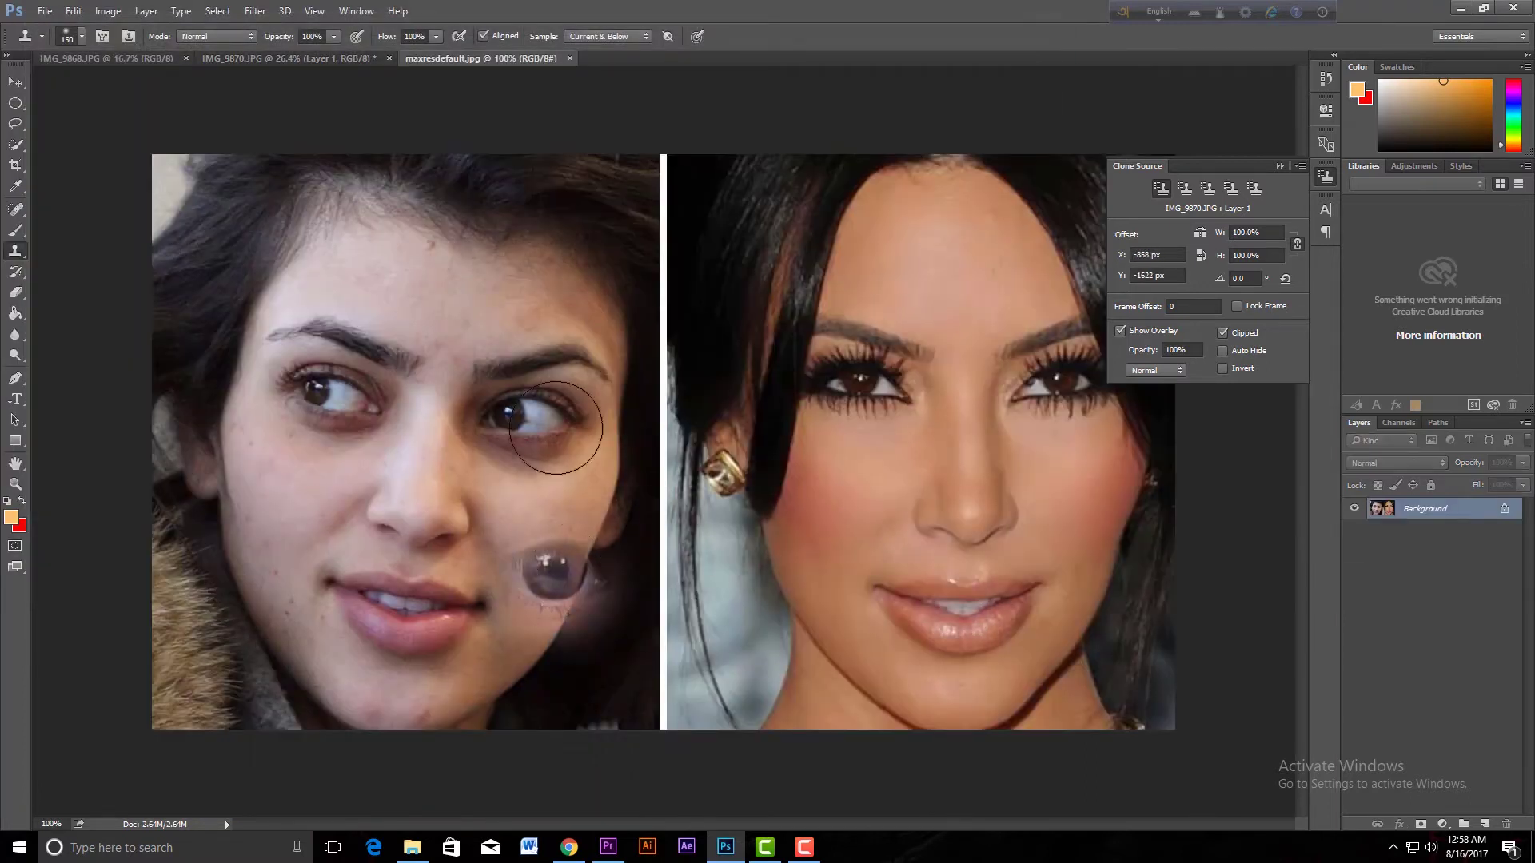
- Collapse the Clone Source panel and undo the stray clone stroke on the cheek of the left-hand face
left_click(1279, 166)
key("ctrl+z")
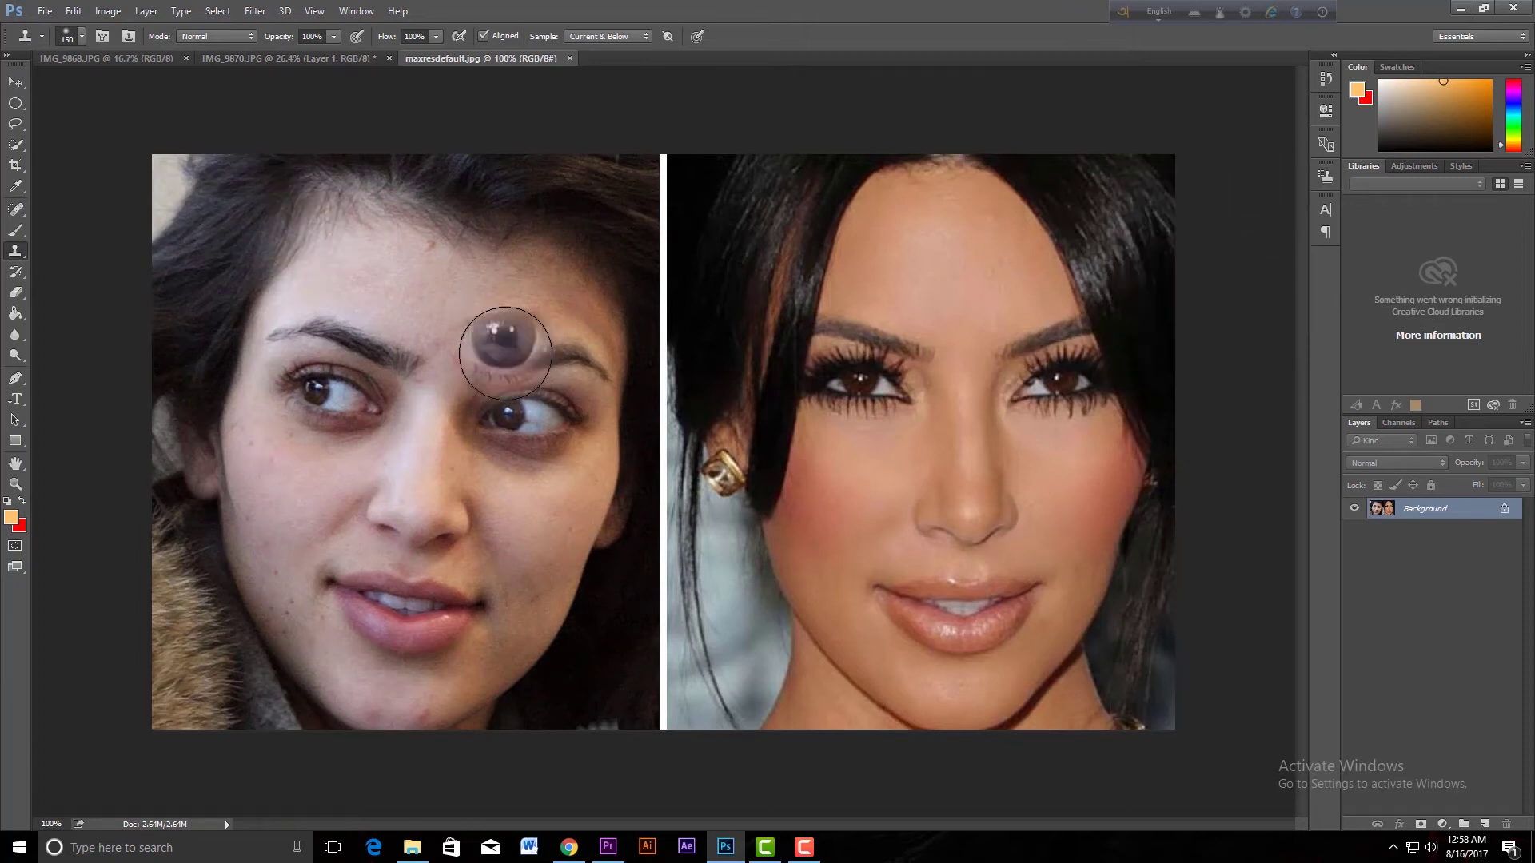
- Crop the image to only the left-hand portrait, removing the right-hand portrait and the white divider
left_click(16, 168)
left_click_drag(1175, 445, 928, 456)
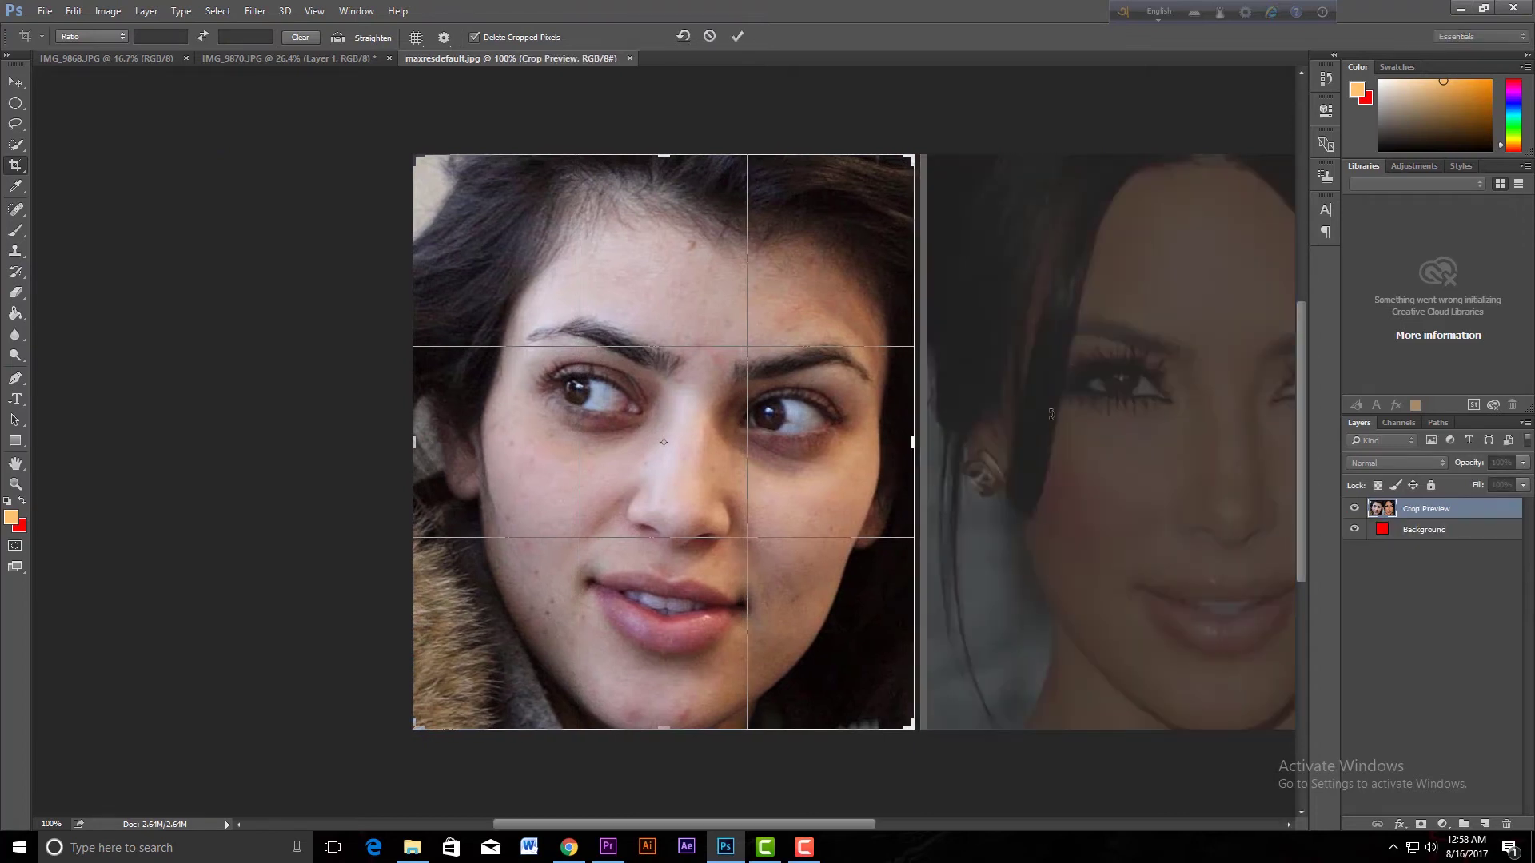
key("Return")
- Examine the cropped face up close for blemishes on the forehead, cheeks, nose and chin
key("ctrl+0")
scroll(779, 479, "up", 2)
scroll(782, 484, "down", 2)
scroll(782, 484, "up", 3)
left_click_drag(672, 576, 614, 470)
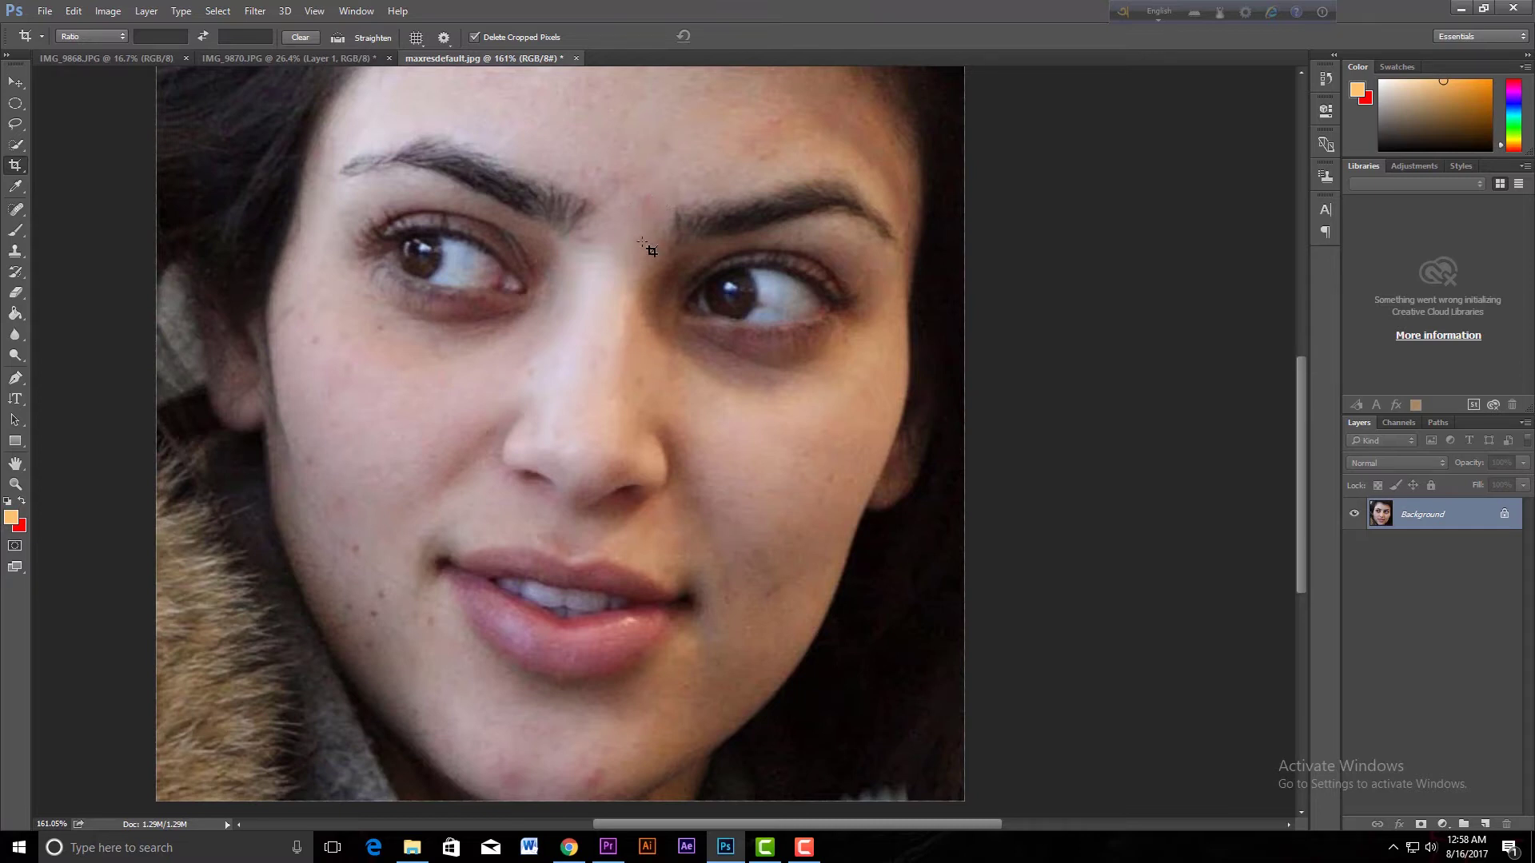
scroll(625, 409, "down", 5)
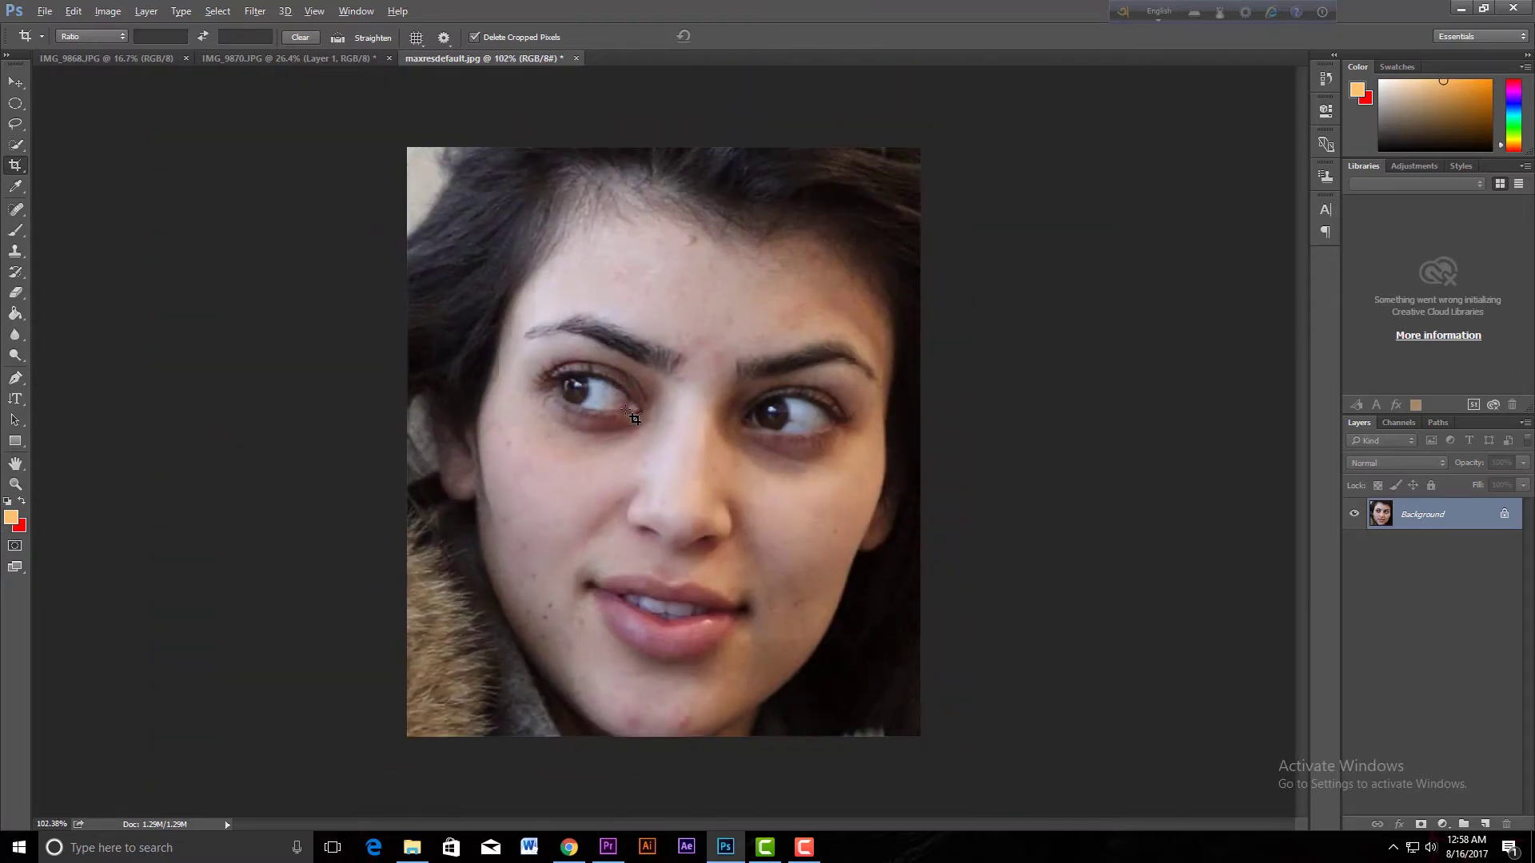
scroll(663, 308, "up", 3)
left_click_drag(669, 232, 528, 365)
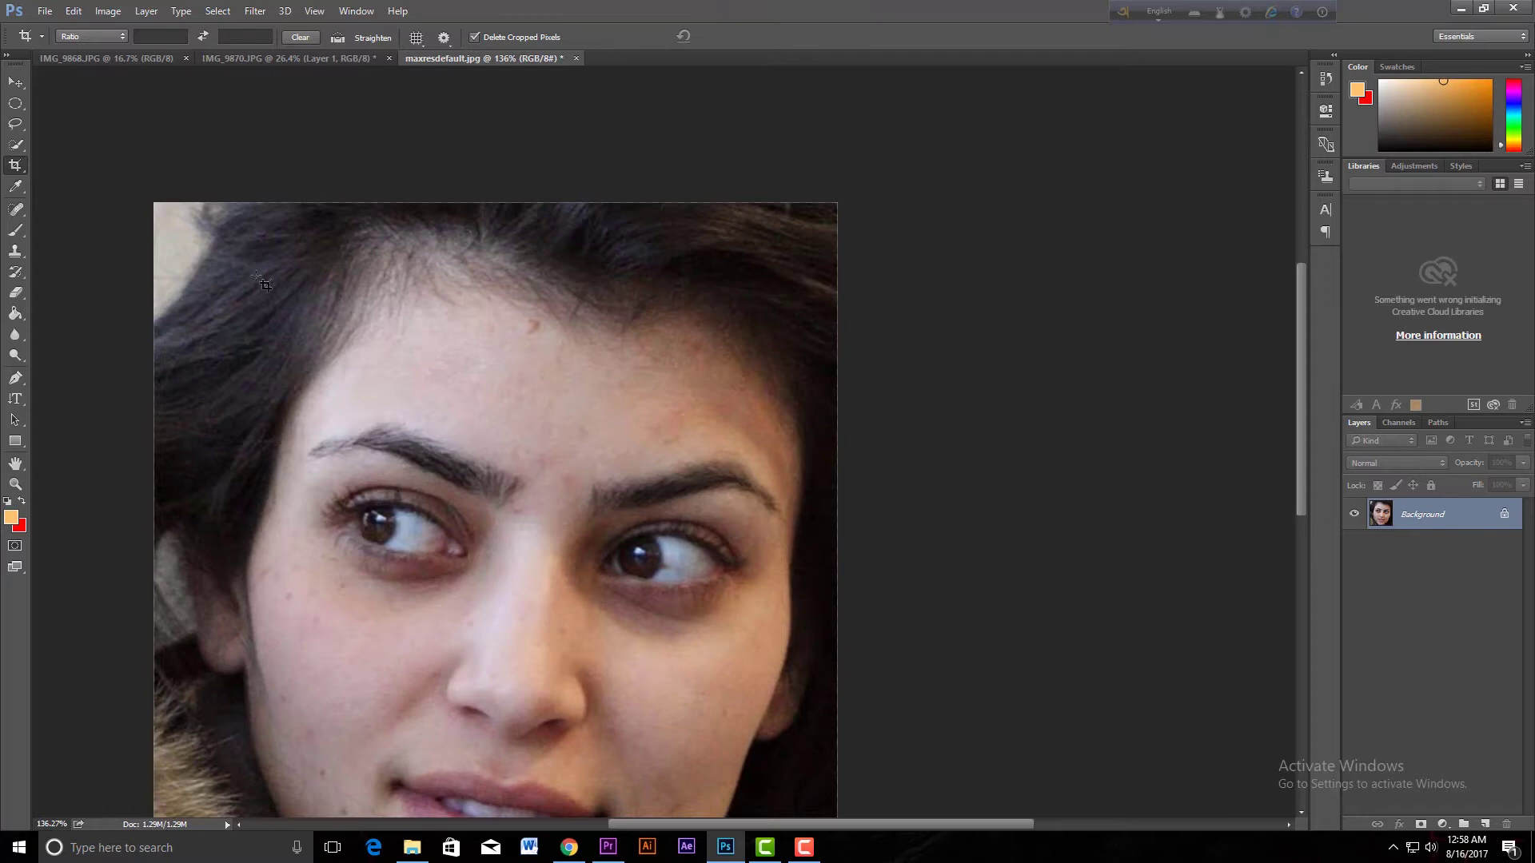
scroll(483, 367, "up", 2)
key("alt")
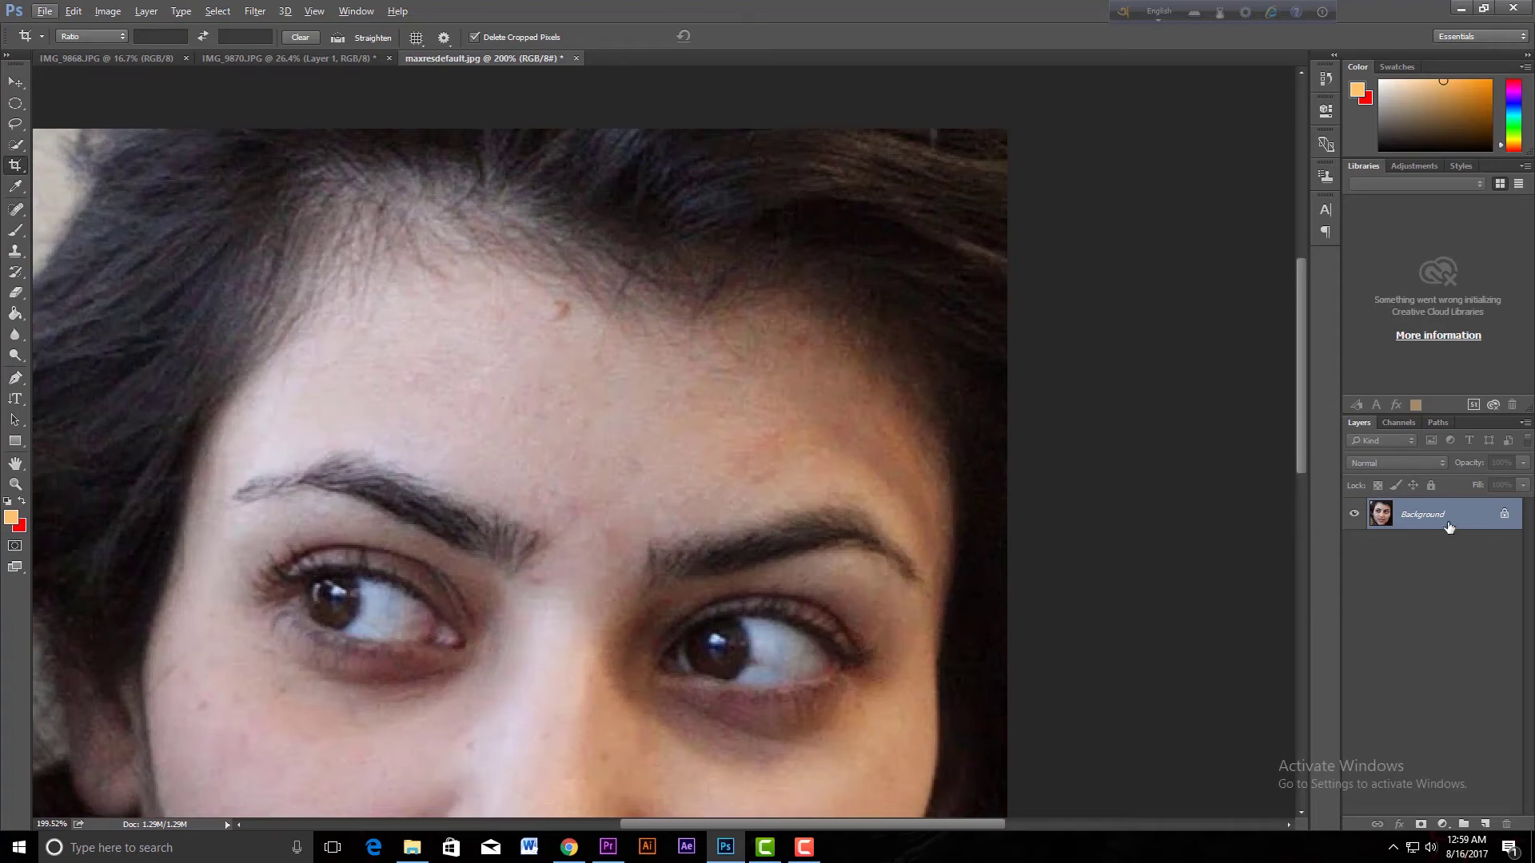
scroll(559, 427, "up", 3)
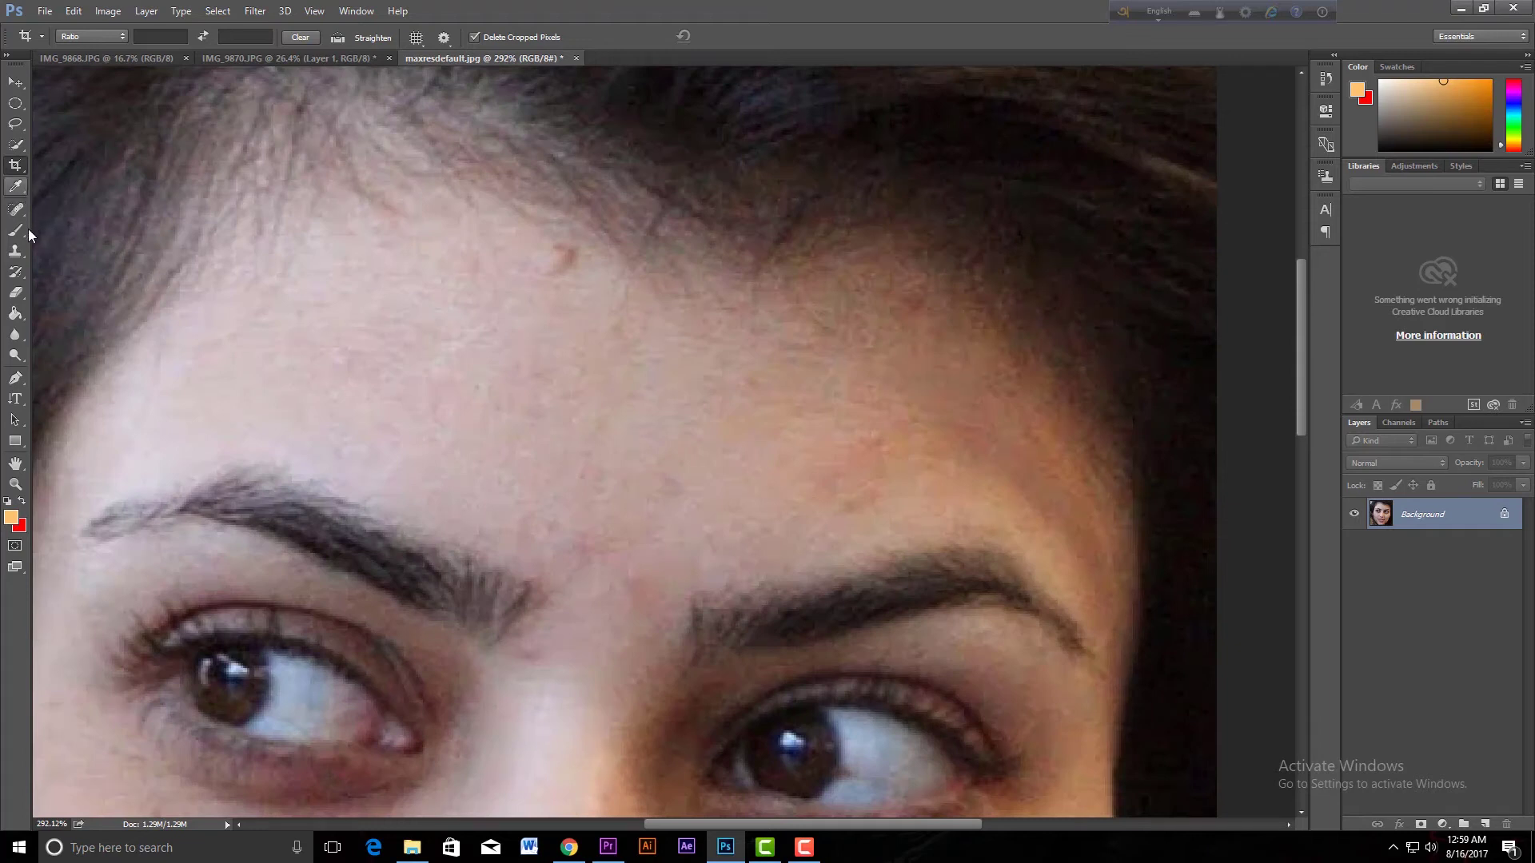
- Activate the Clone Stamp Tool with sampling set to Current Layer and a brush size of 50 px
left_click(15, 251)
right_click(19, 260)
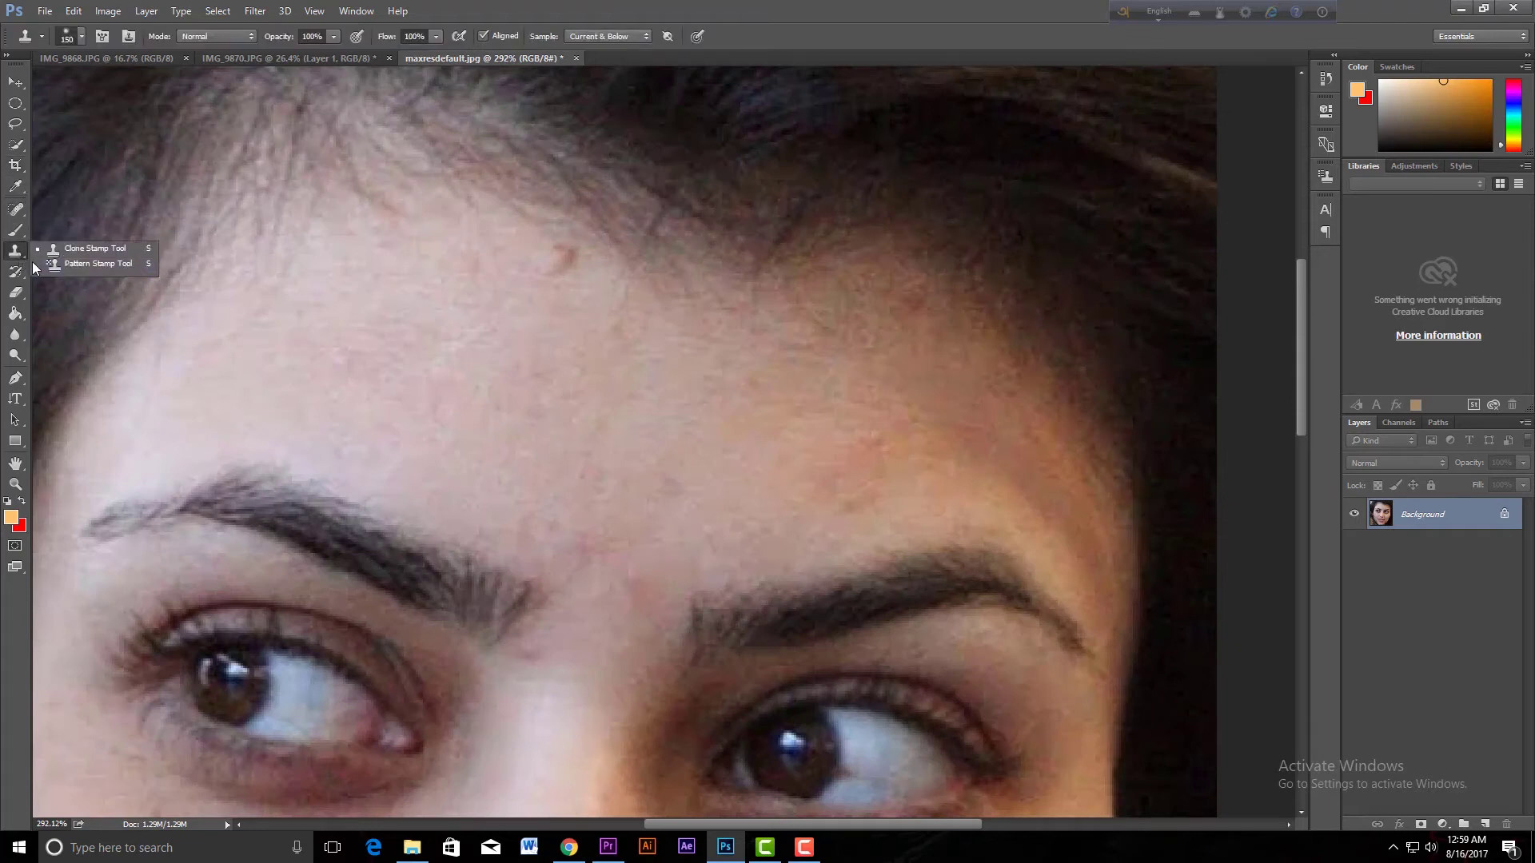
left_click(106, 252)
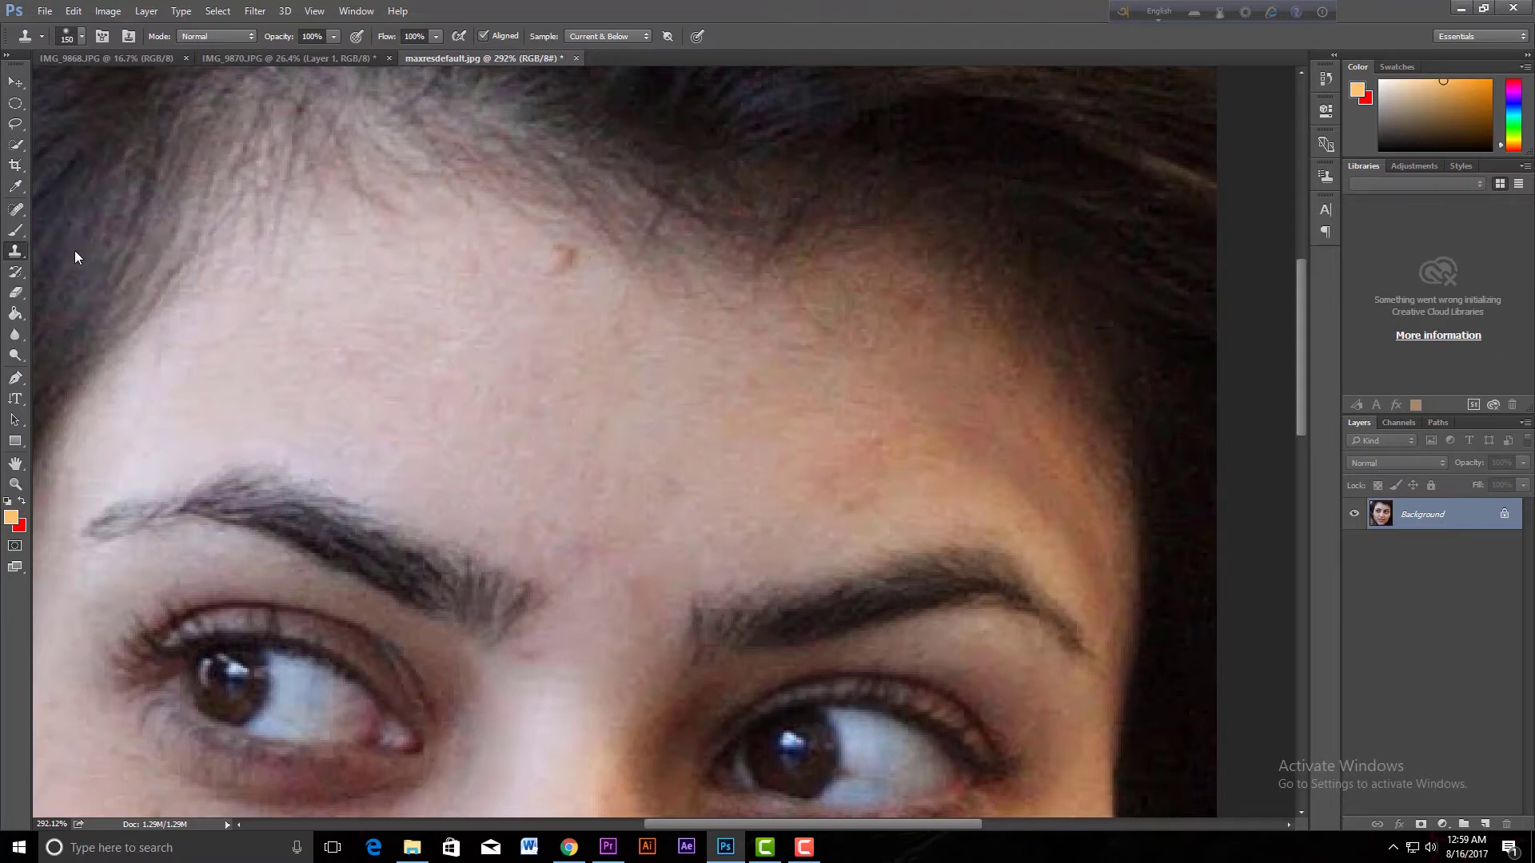
key("bracketleft")
key("bracketleft")
key("bracketleft")
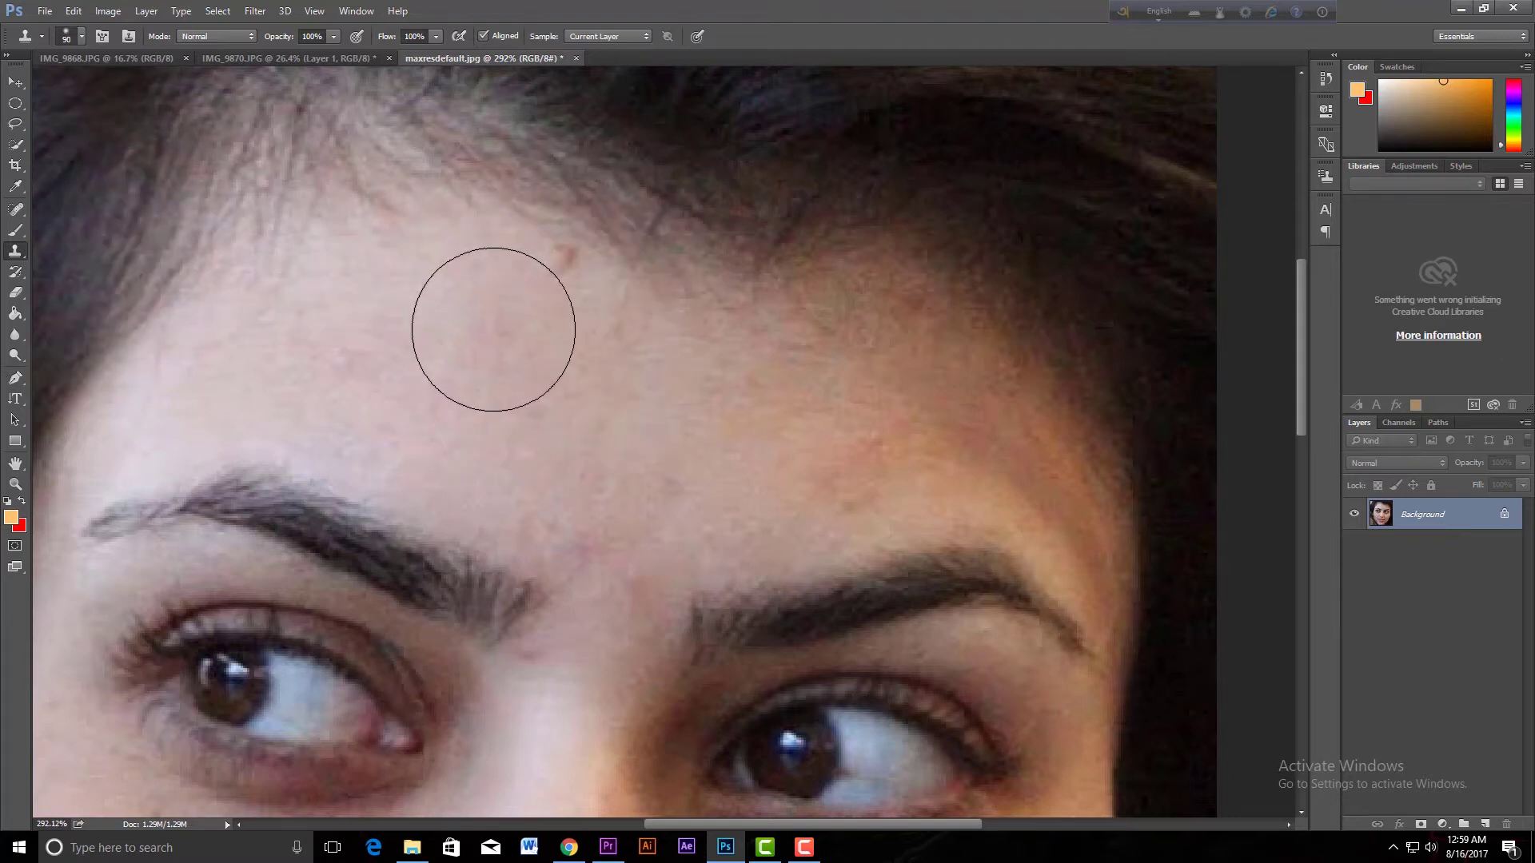
key("bracketleft")
key("bracketleft")
key("bracketleft")
key("bracketleft")
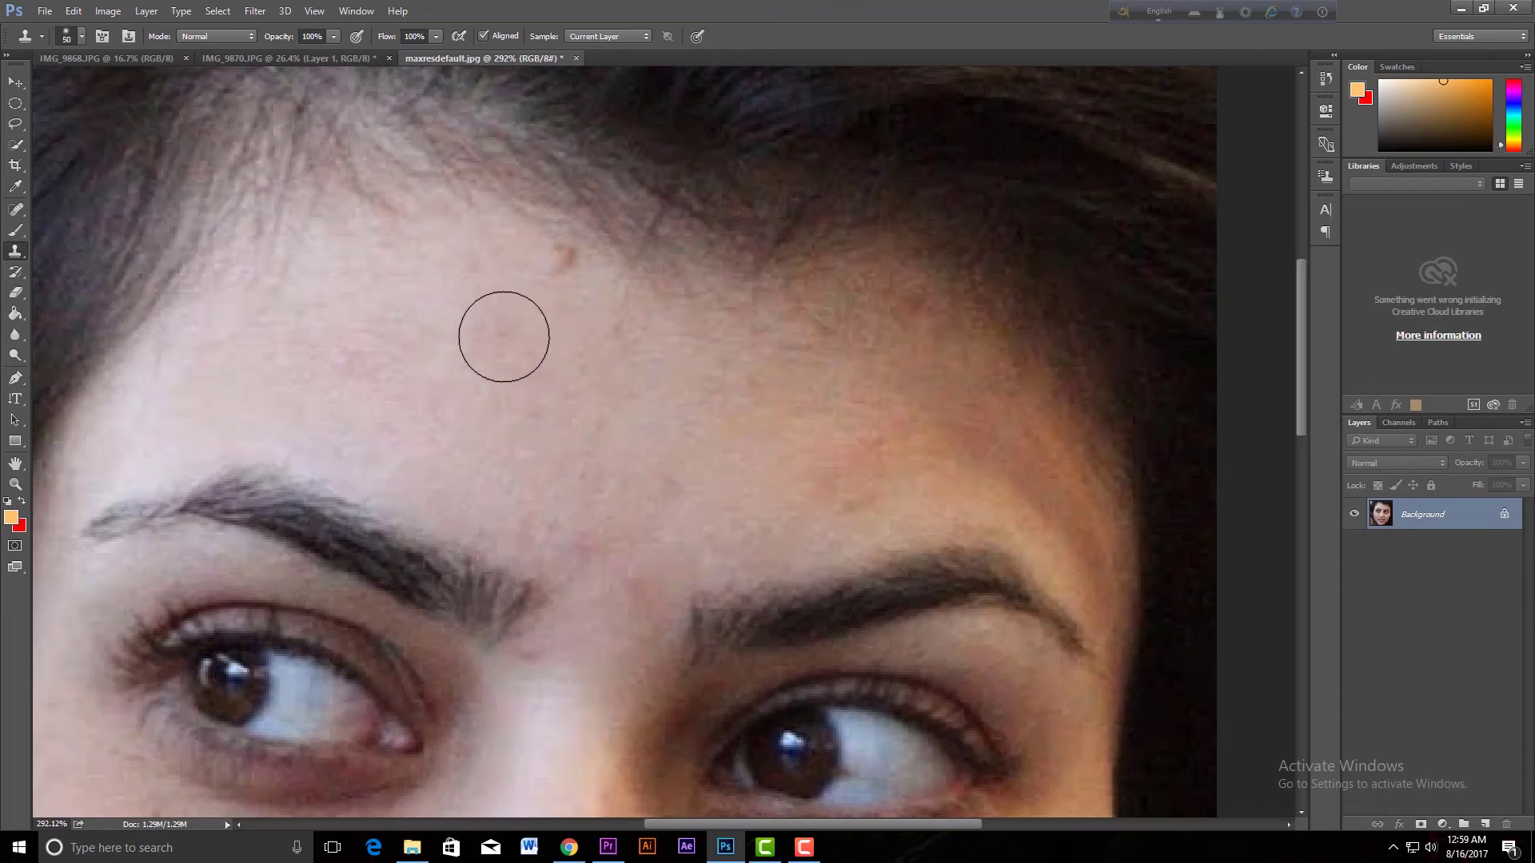
- Try to clone clear forehead skin over the mole near the hairline with the 50 px brush
scroll(528, 334, "up", 2)
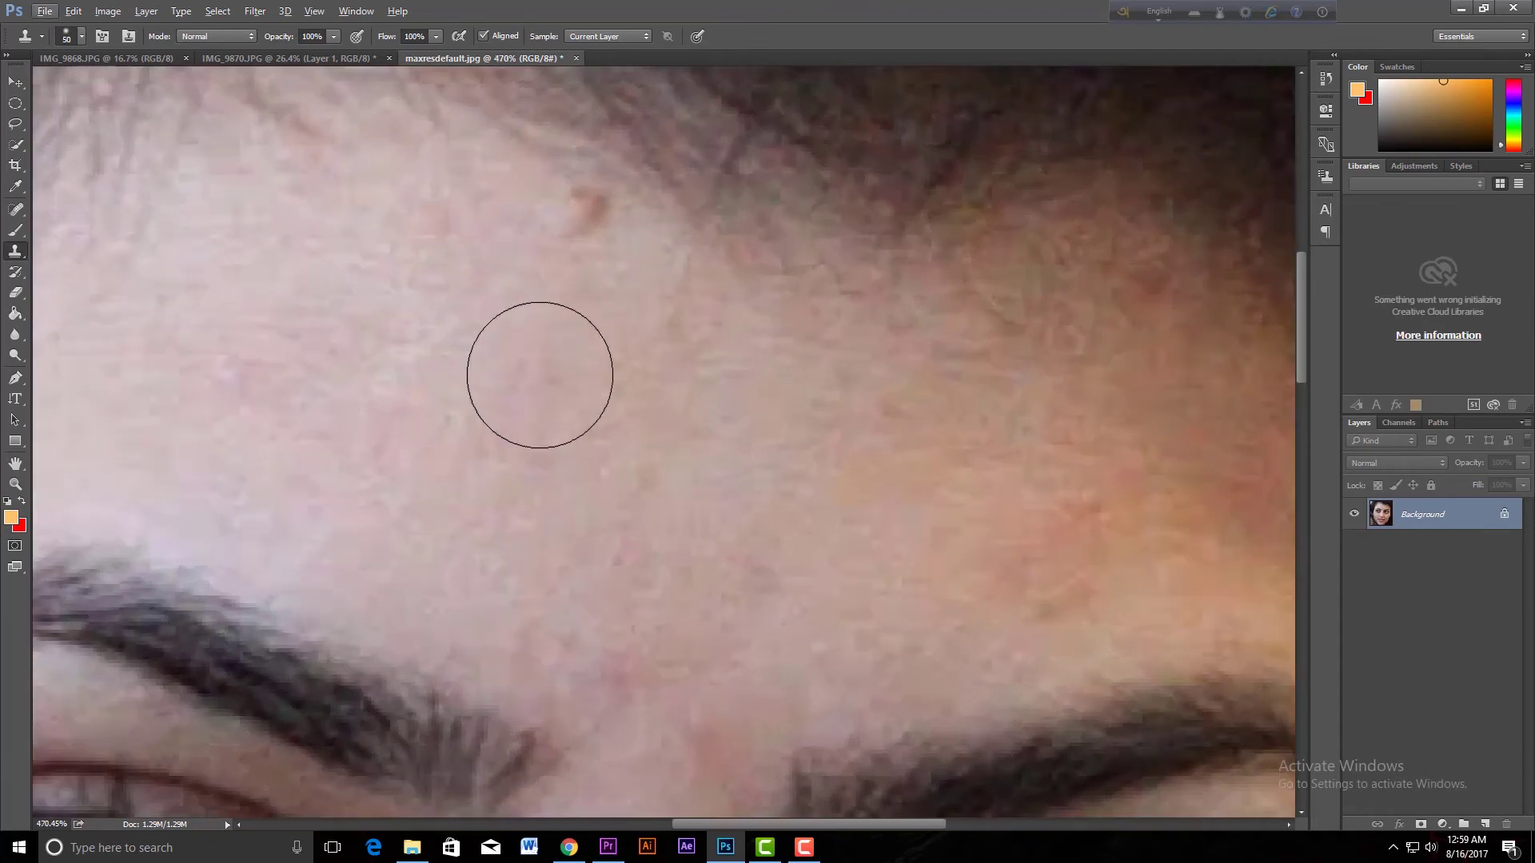
scroll(538, 370, "down", 3)
left_click(586, 466, "alt")
left_click(573, 438)
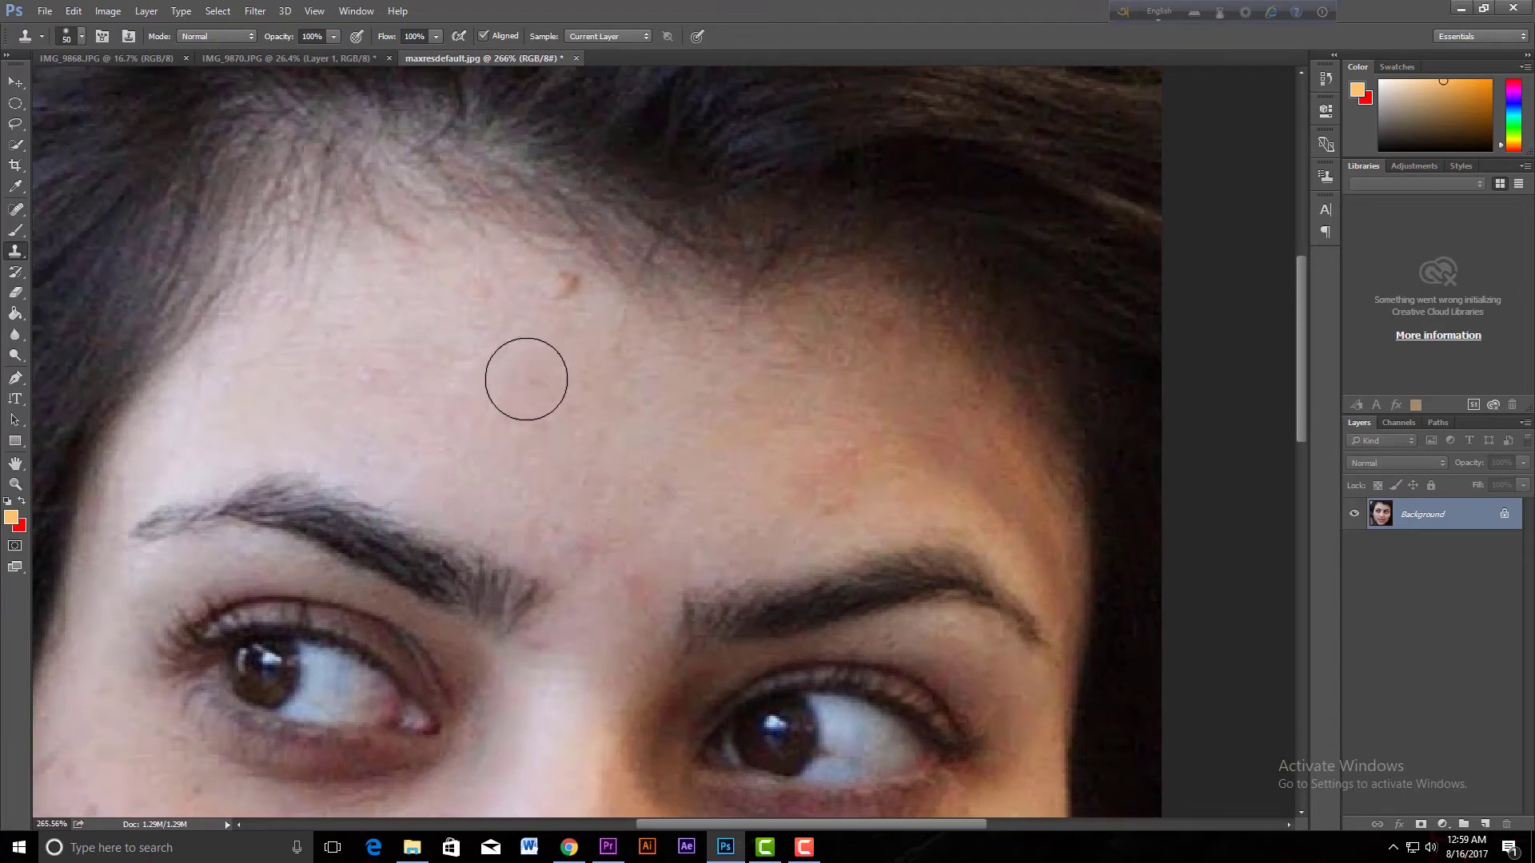
left_click(550, 318)
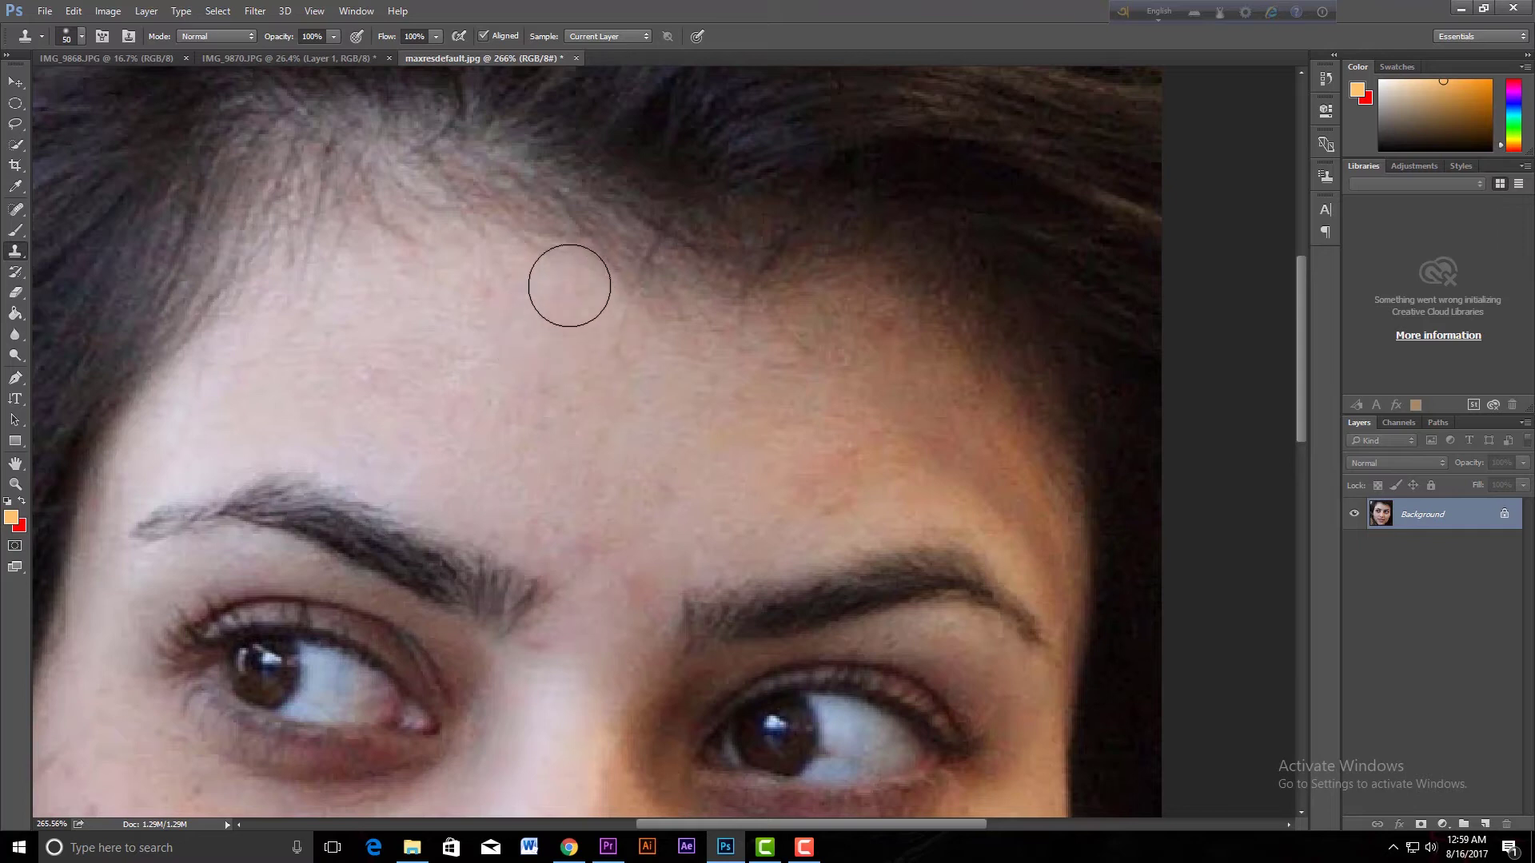
key("ctrl+z")
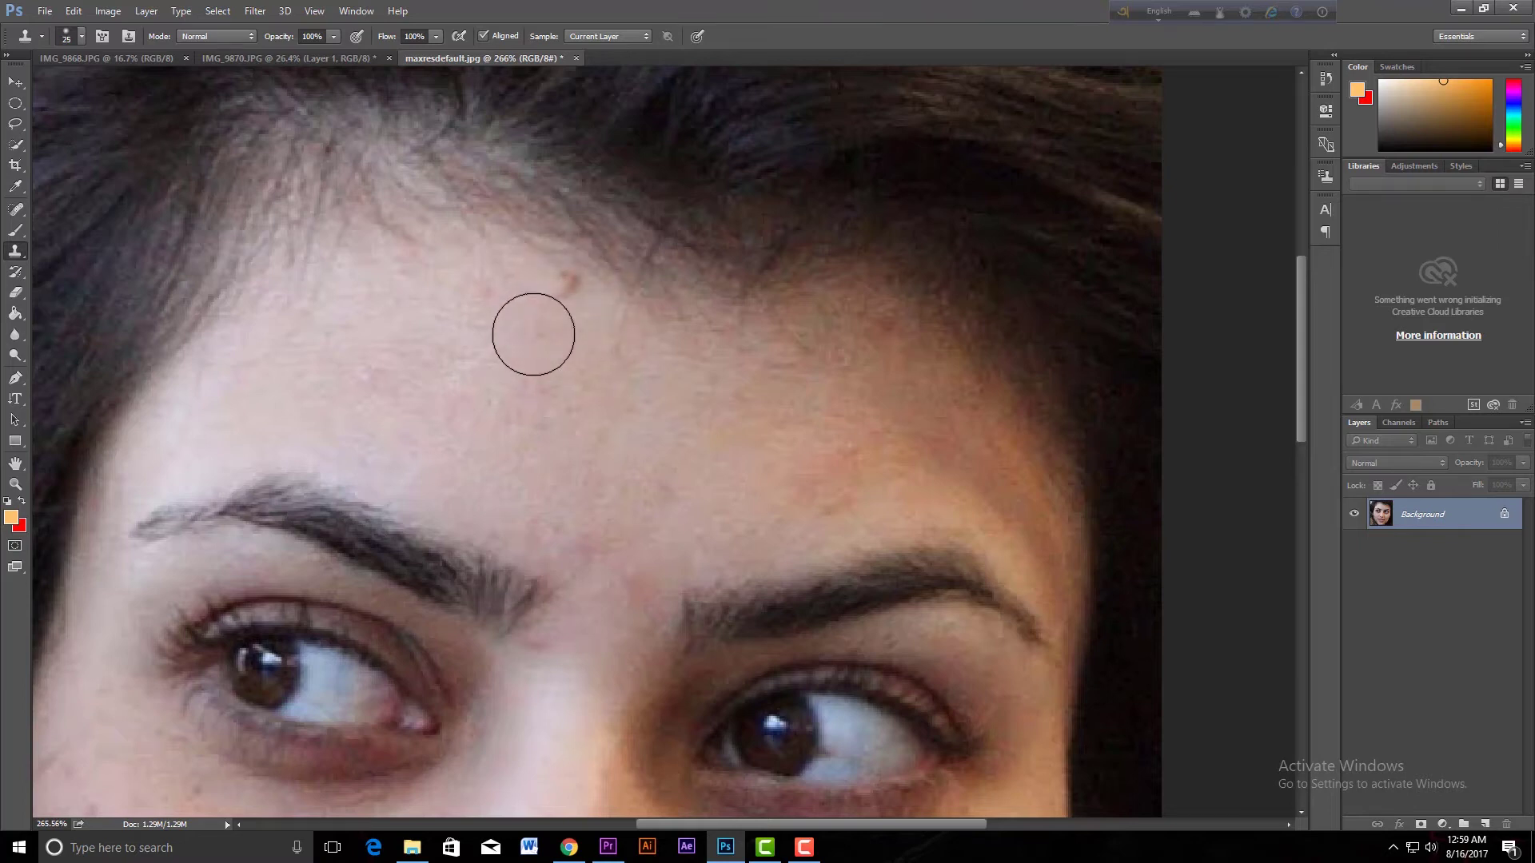
- Try to clone skin over the inner end of the picture's left eyebrow with a 25 px brush, and undo it
key("bracketleft")
key("bracketleft")
scroll(533, 339, "down", 5)
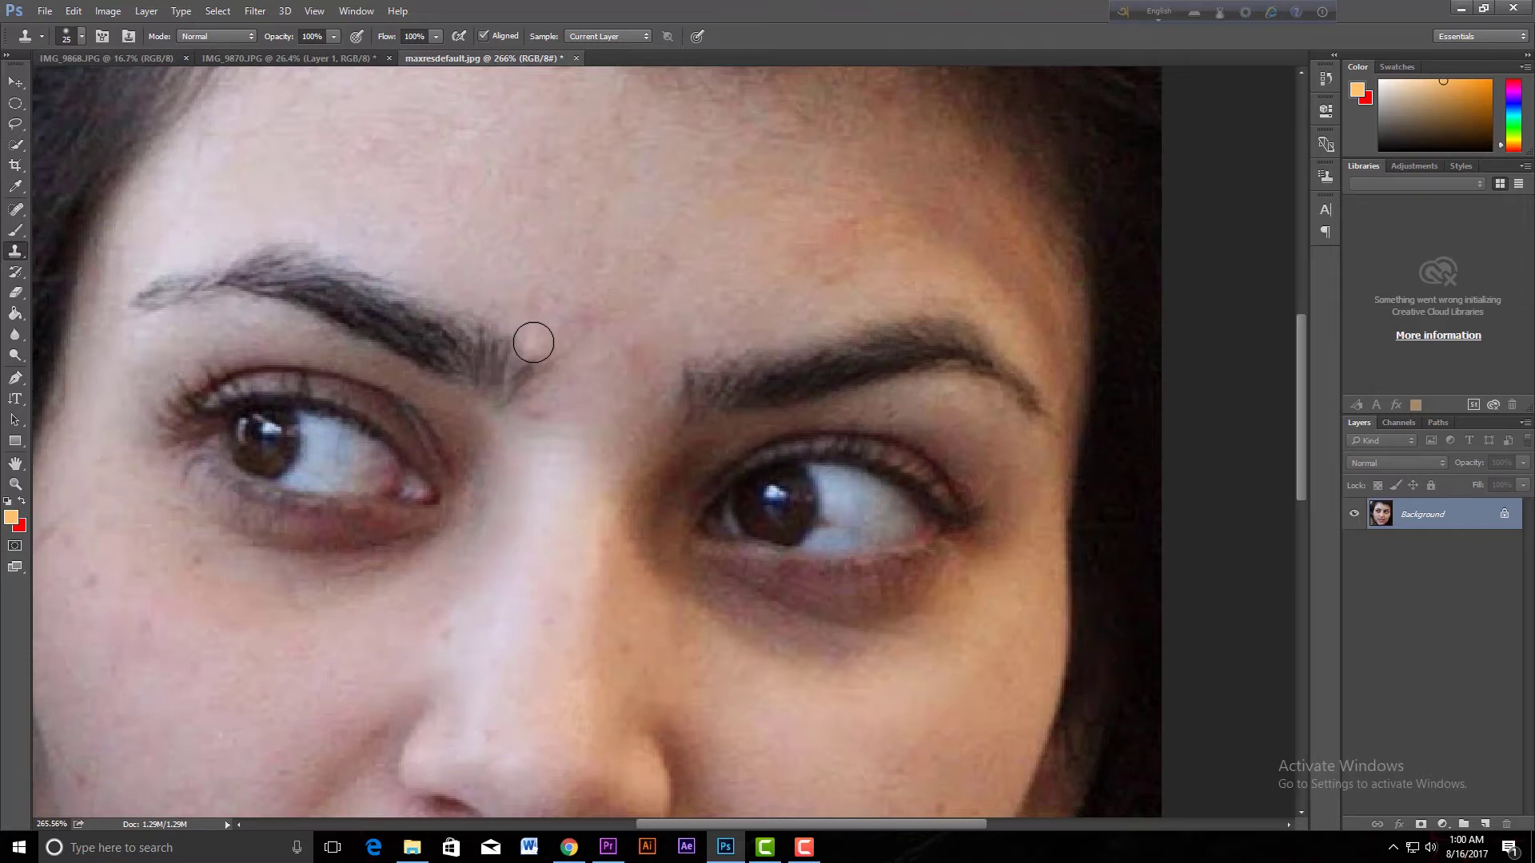
left_click(534, 342)
left_click(534, 344)
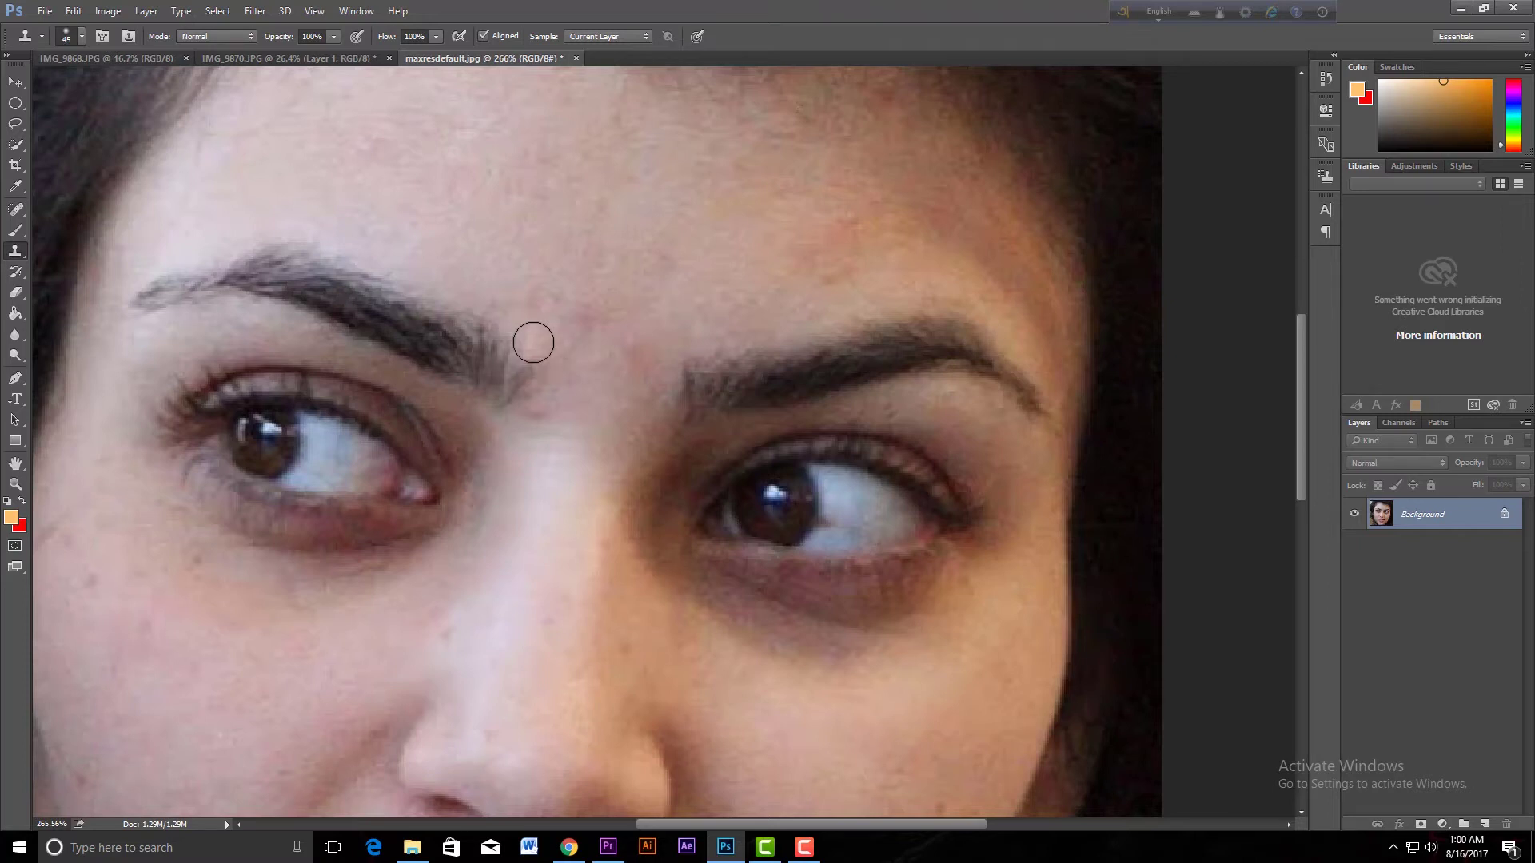
key("bracketright")
key("bracketright")
key("ctrl+alt+z")
key("ctrl+alt+z")
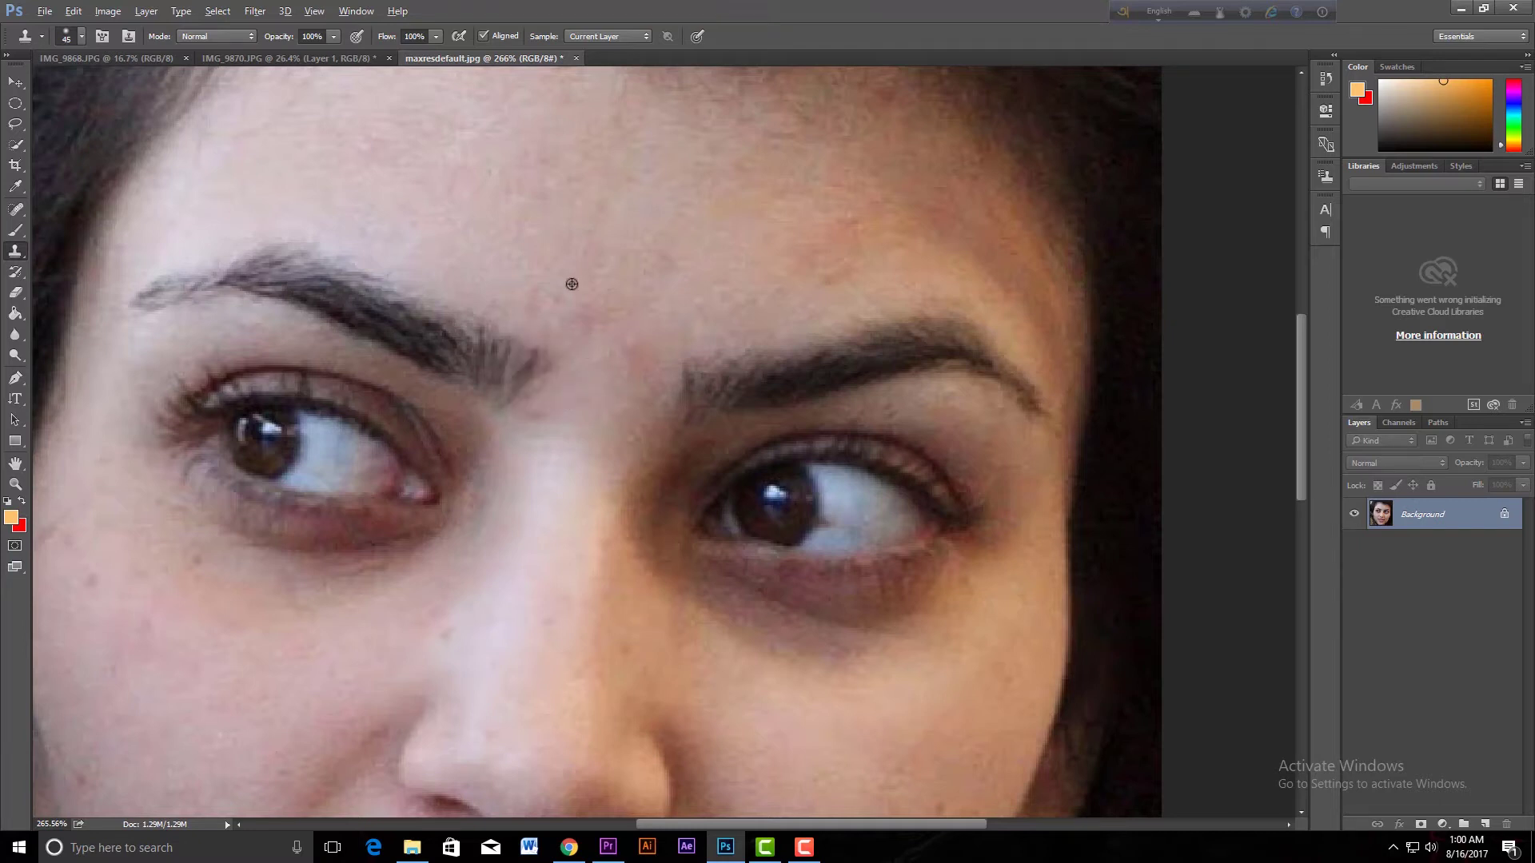
- Try to clone skin over the inner corner of the picture's left eye using 45 px and 90 px brushes
left_click(231, 554, "alt")
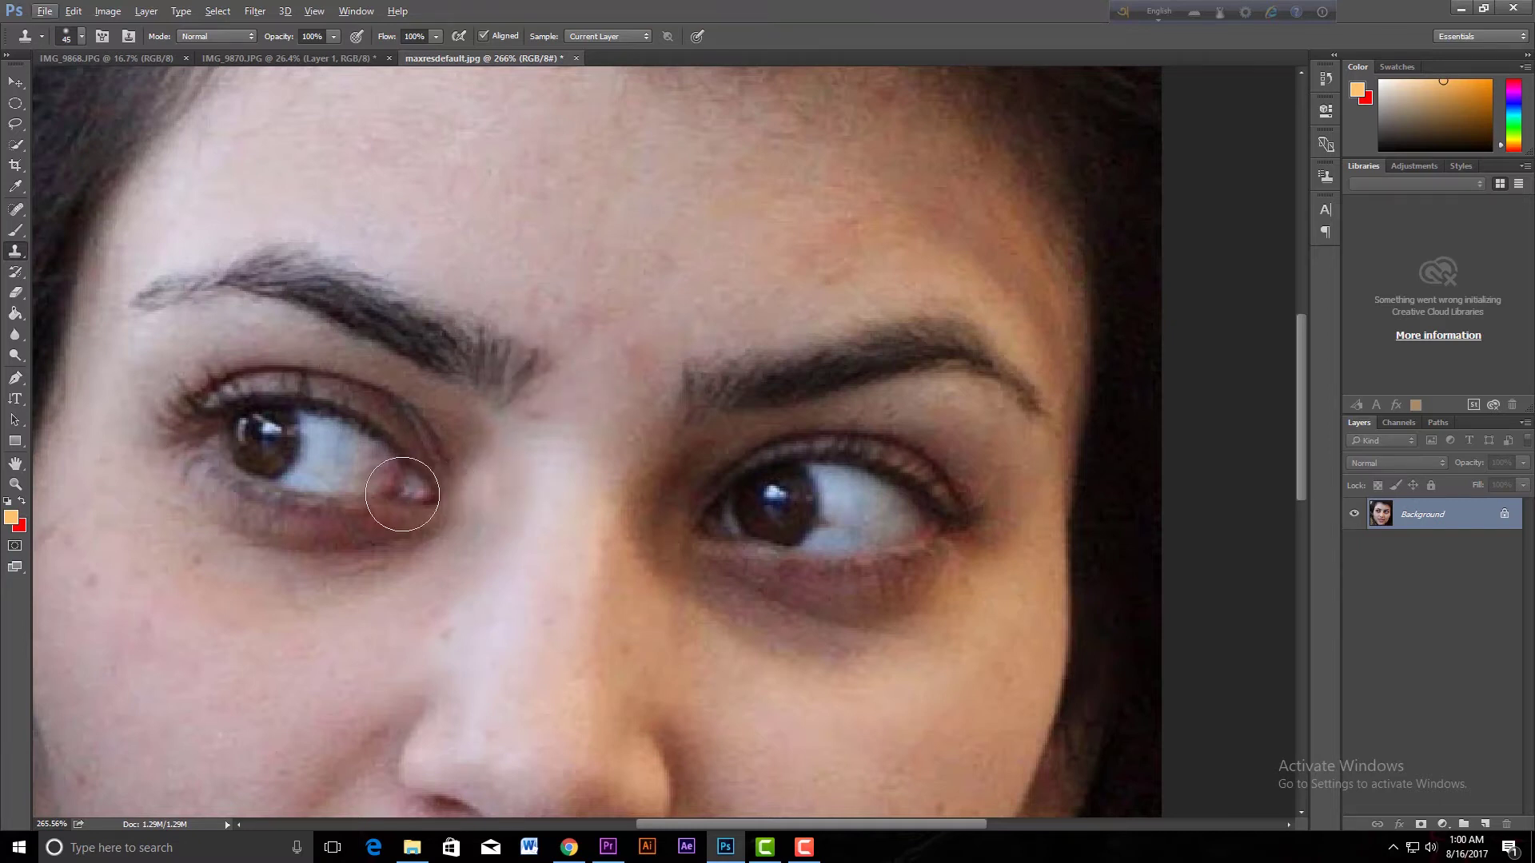
left_click(391, 478)
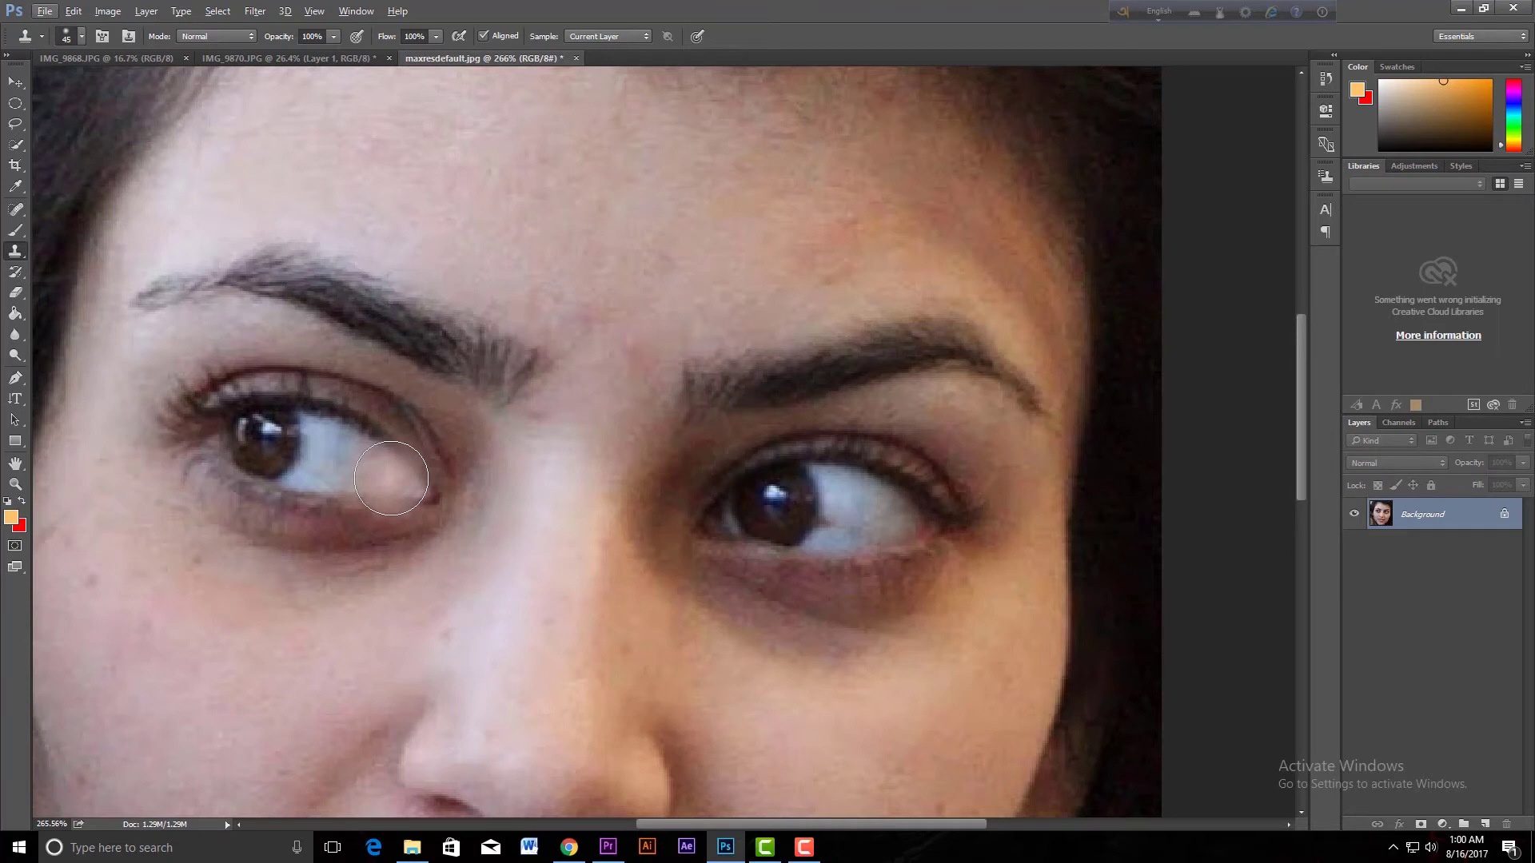
key("bracketright")
key("bracketright")
key("bracketright")
key("bracketright")
key("bracketright")
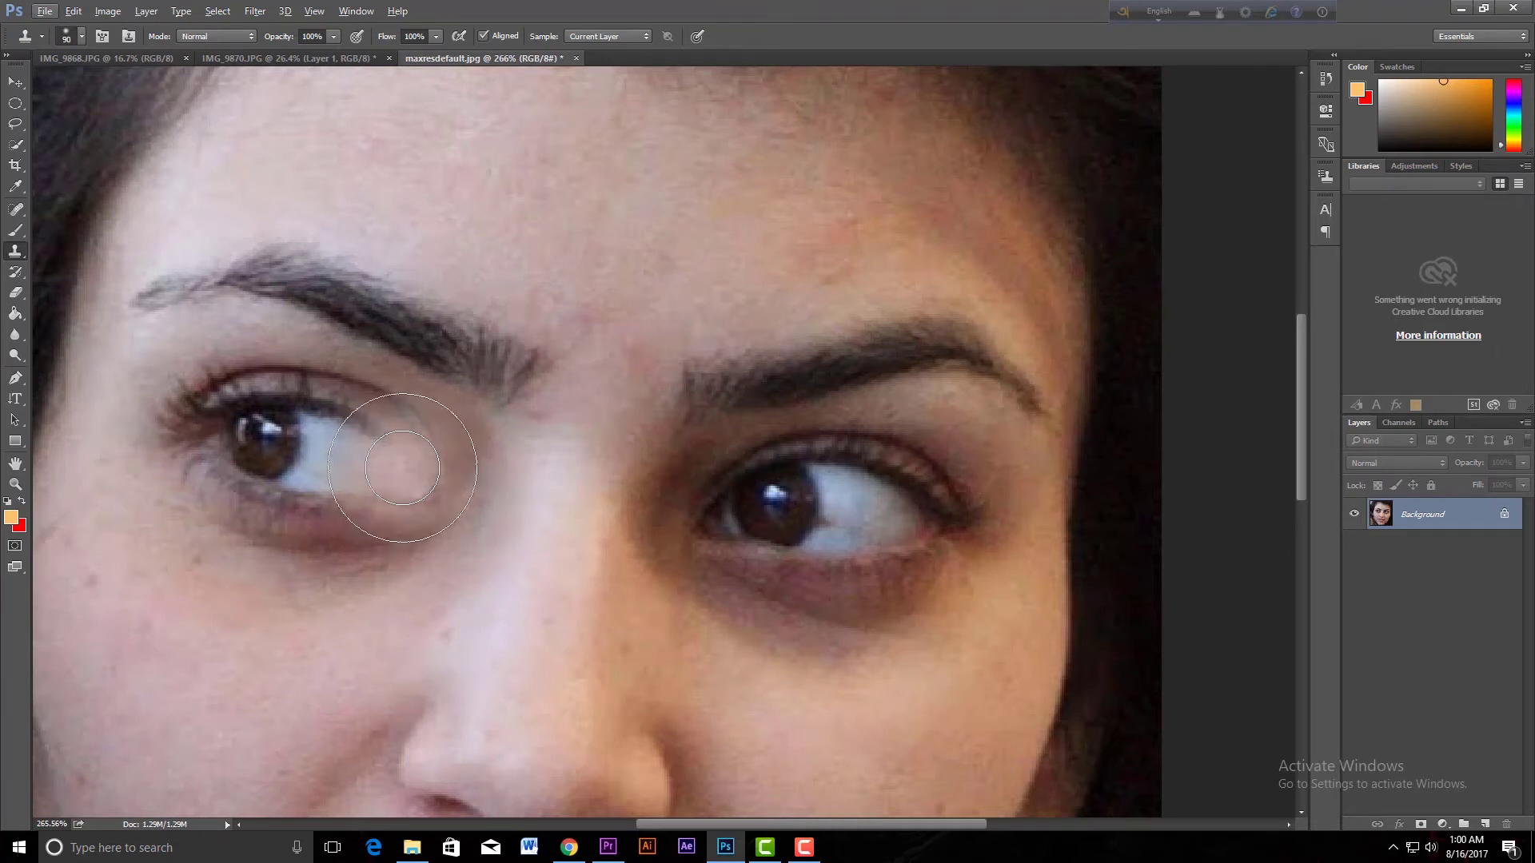
left_click_drag(403, 467, 398, 463)
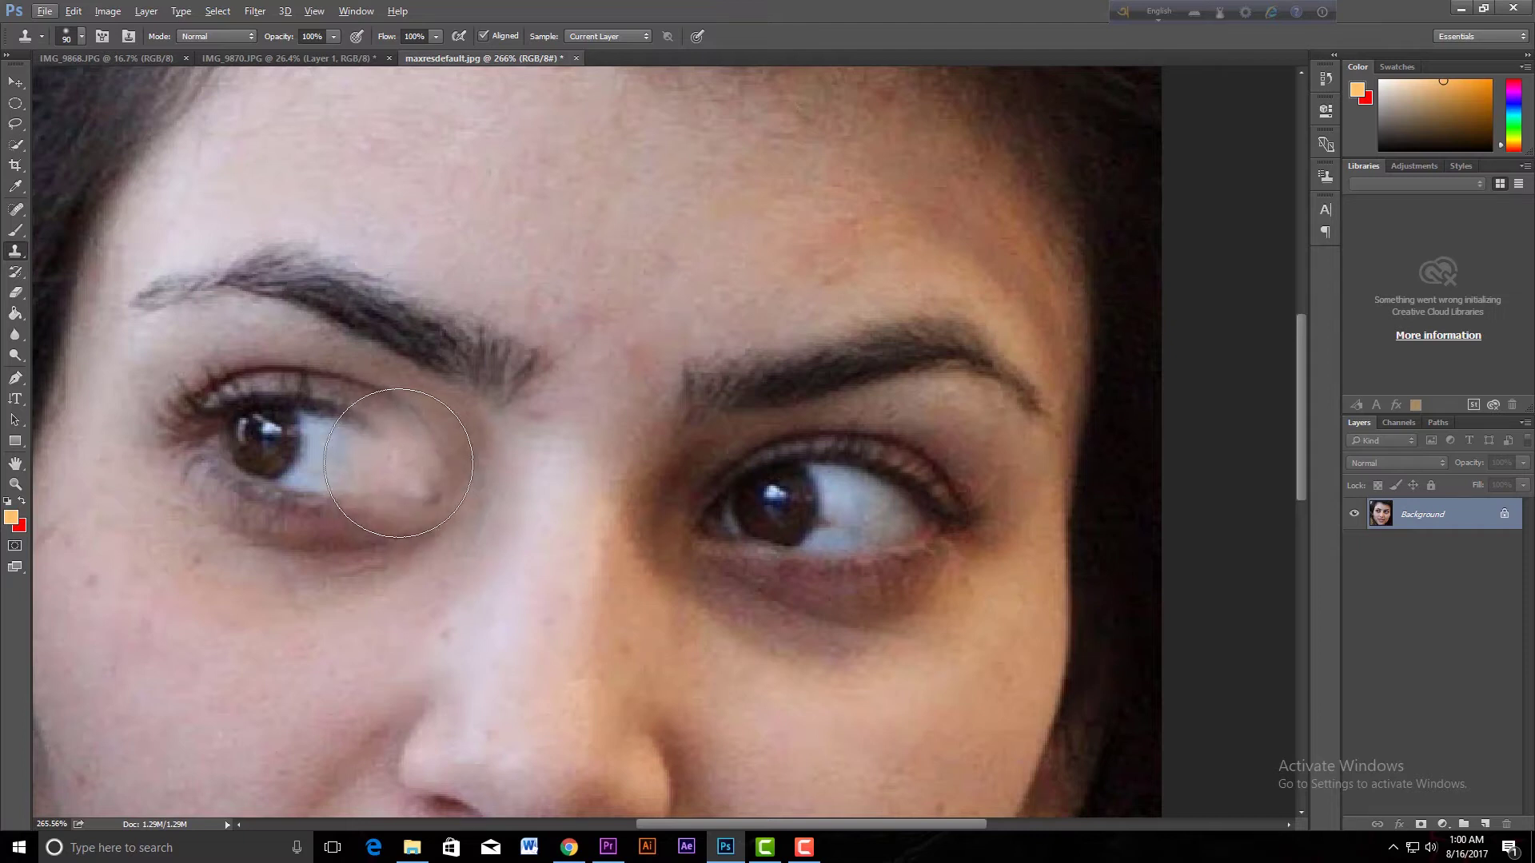
key("ctrl+alt+z")
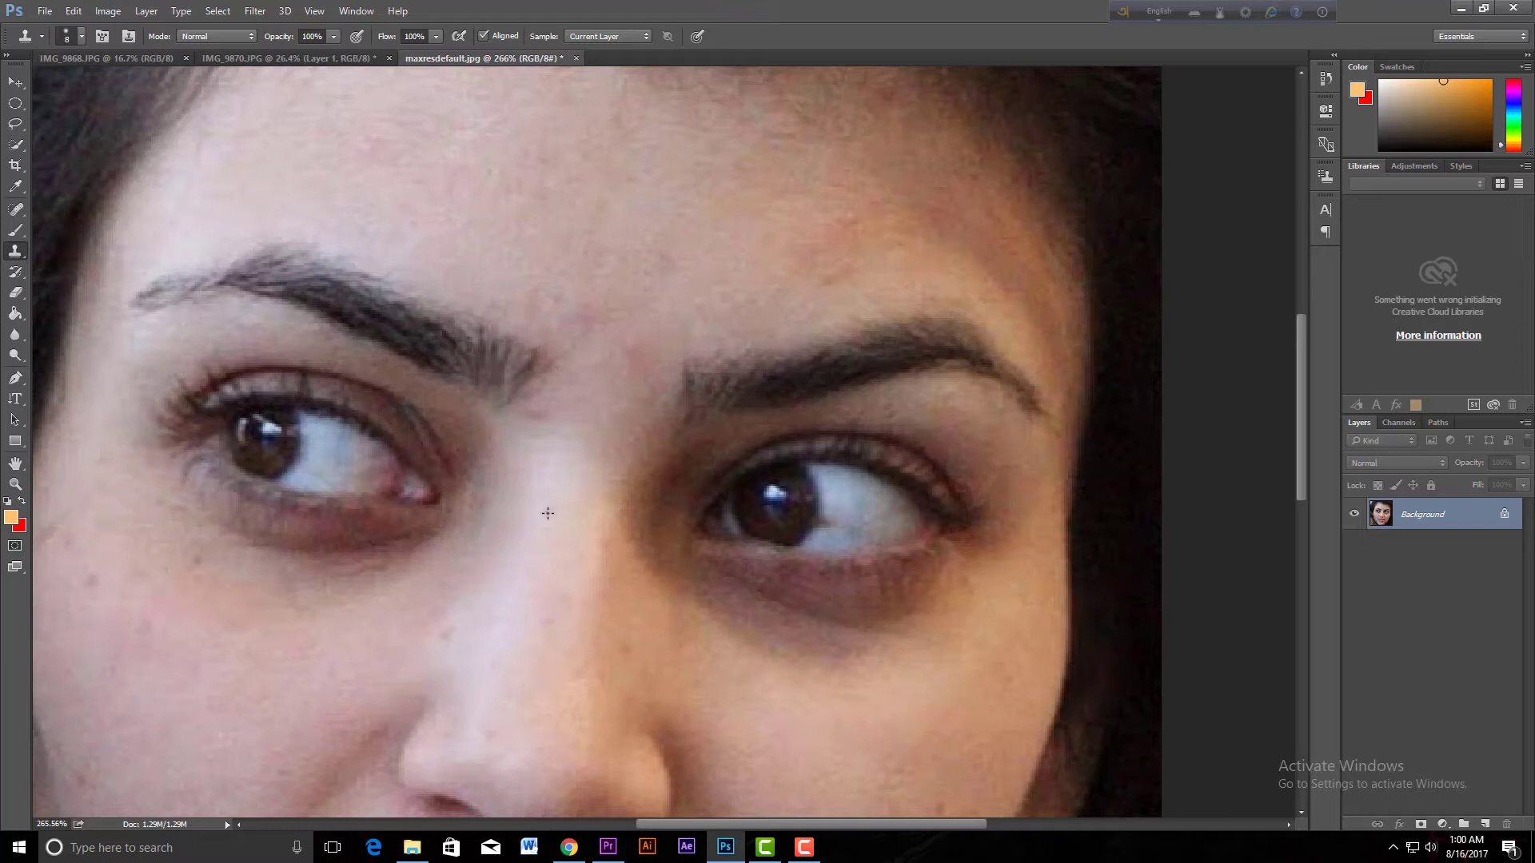
- Try a Clone Stamp brush size of 125 px and reduce it to 45 px
key("bracketright")
key("bracketright")
key("bracketright")
key("bracketright")
key("bracketright")
key("bracketright")
key("bracketright")
key("bracketright")
key("bracketright")
key("bracketright")
key("bracketright")
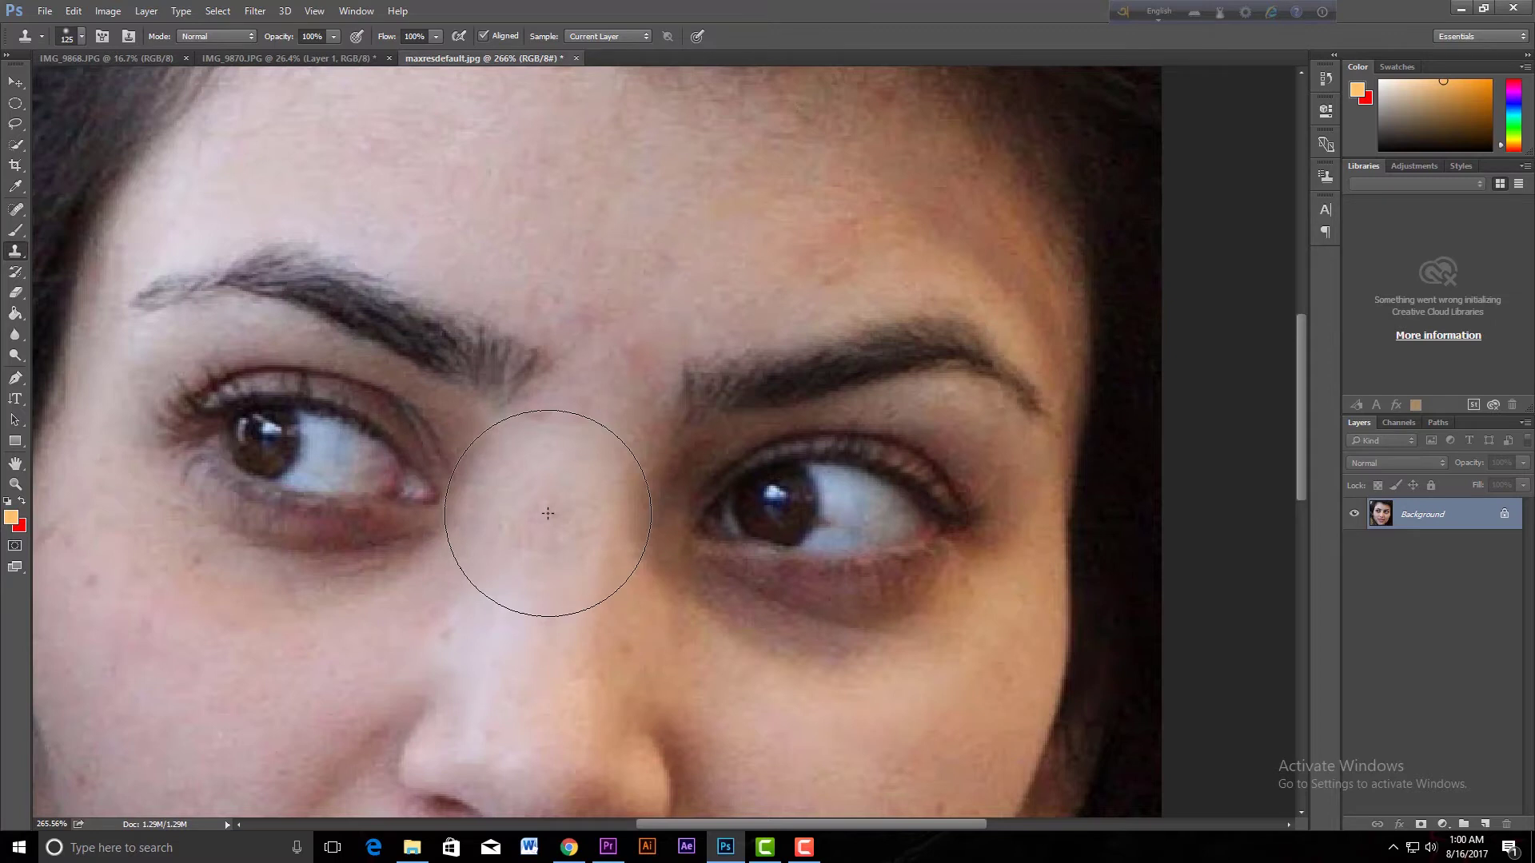
key("bracketleft")
key("bracketleft")
key("bracketleft")
key("bracketleft")
key("bracketleft")
key("bracketleft")
key("bracketleft")
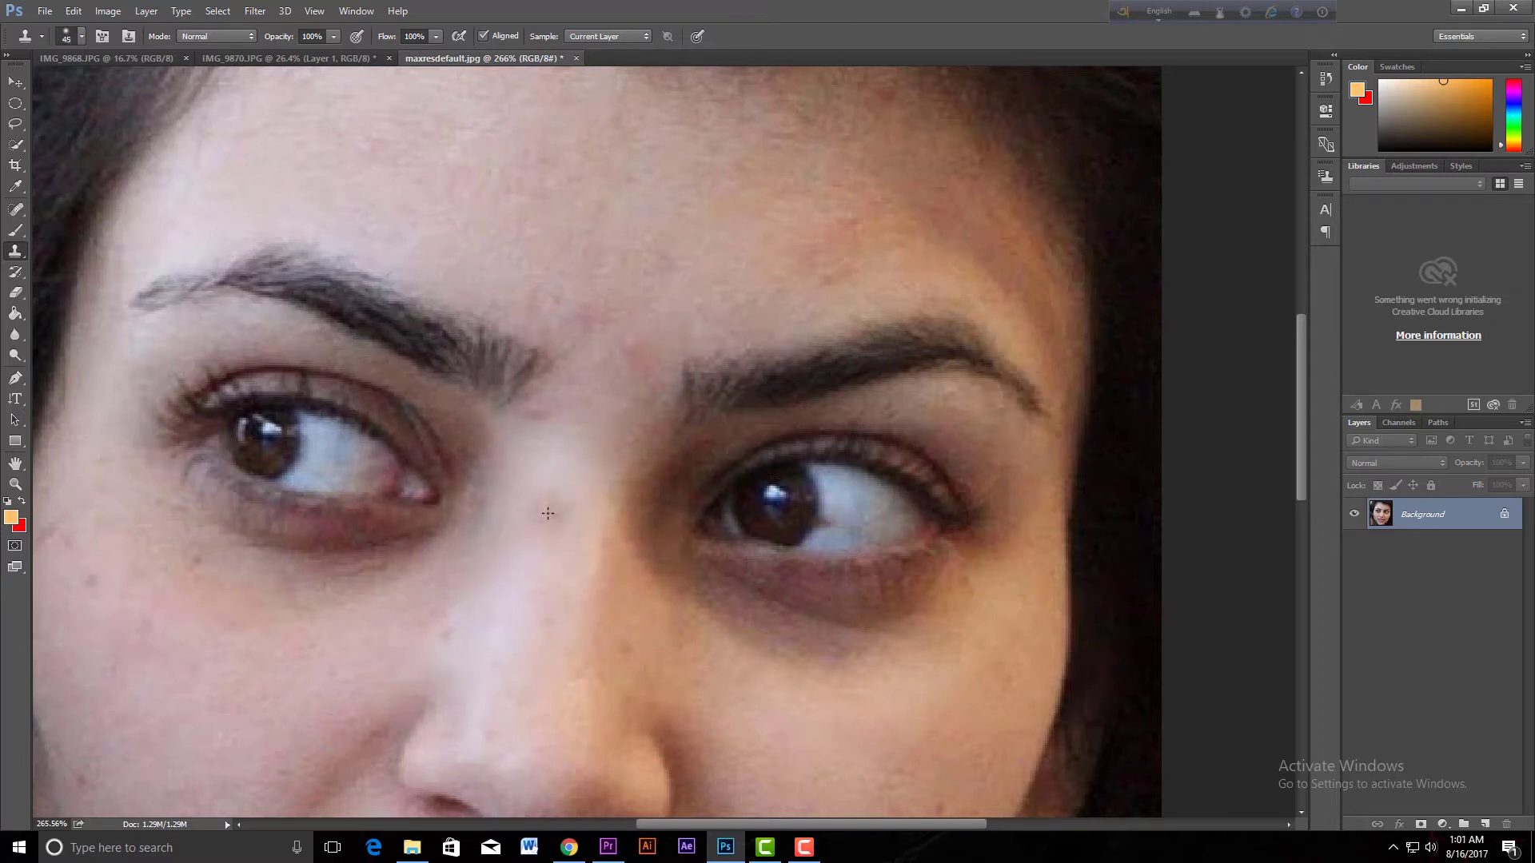
key("bracketleft")
key("bracketleft")
key("bracketright")
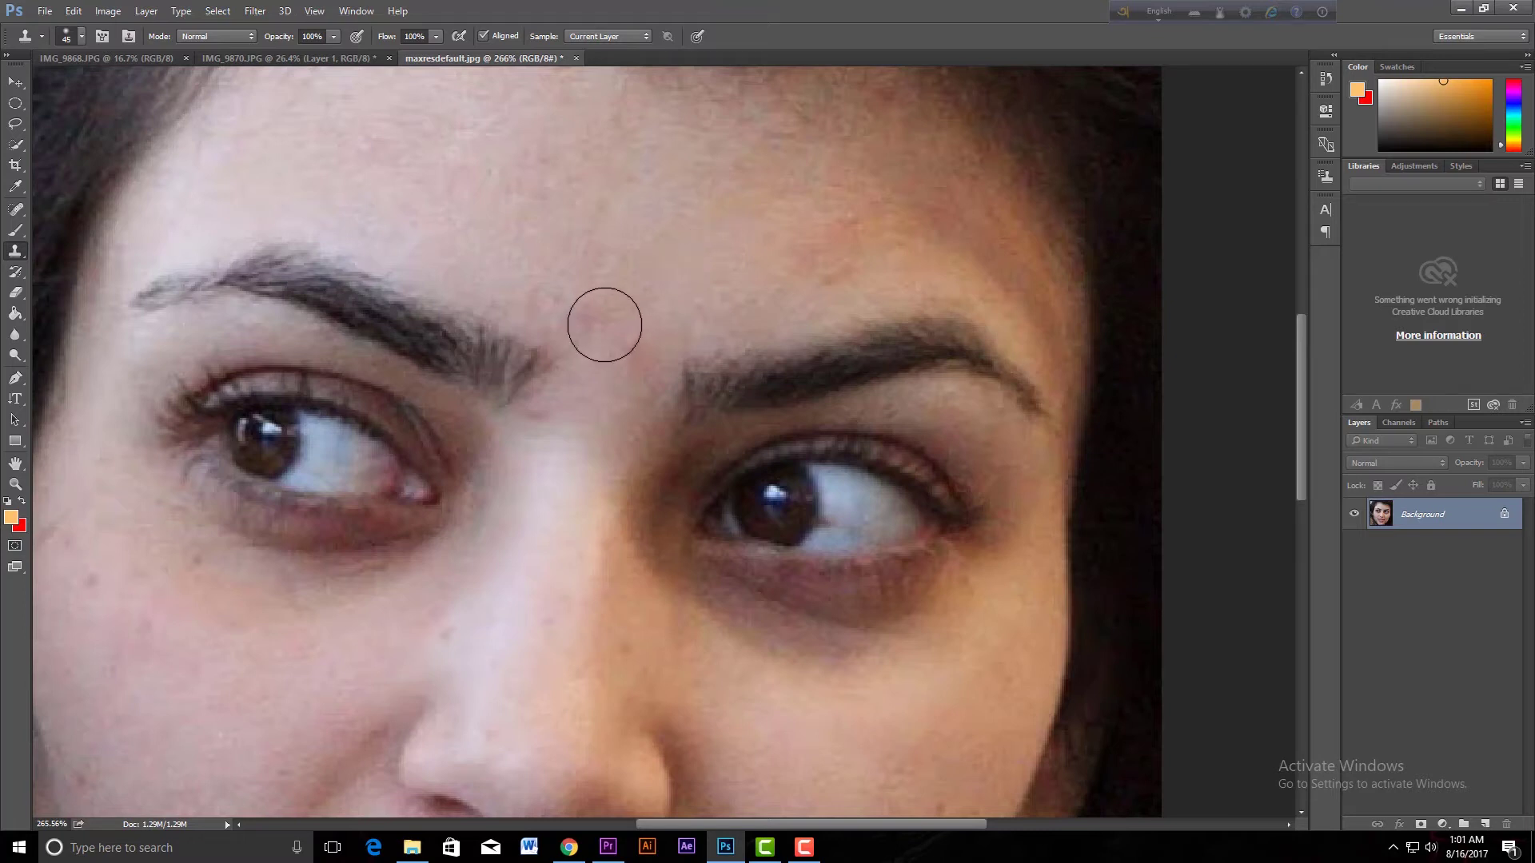
- Clone clear skin over the reddish blemish between the eyebrows with the 45 px brush, and enlarge the brush to 90 px
left_click(614, 313)
key("bracketright")
key("bracketright")
key("bracketright")
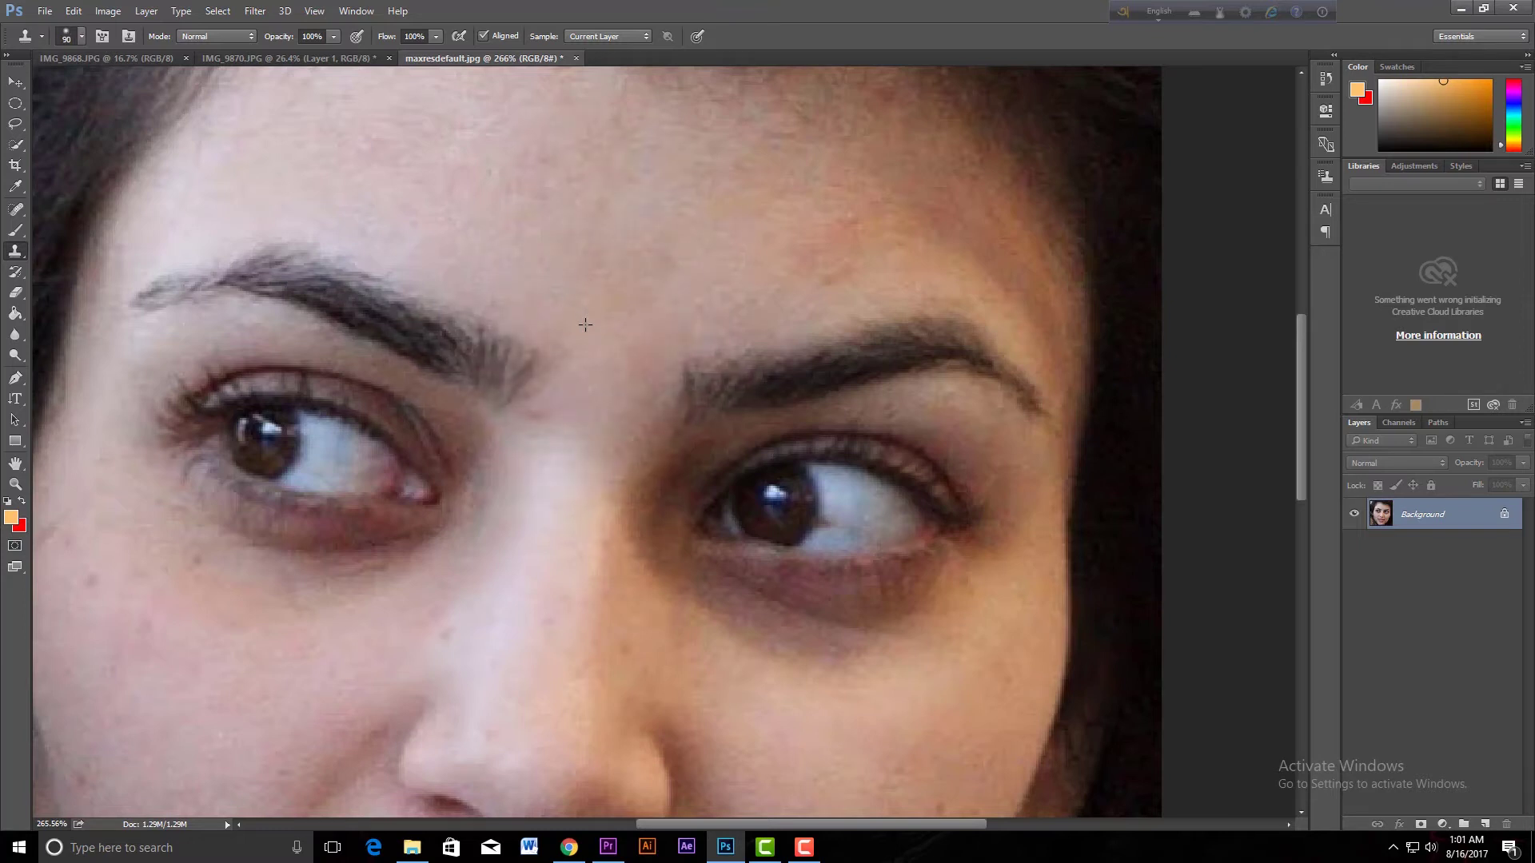
- Try to clone skin across the area between the eyebrows with a 250 px brush, and undo those stamps
key("bracketright")
key("bracketright")
key("bracketright")
key("bracketright")
key("bracketright")
key("bracketright")
key("bracketright")
left_click(630, 319)
left_click(604, 302)
left_click(573, 323)
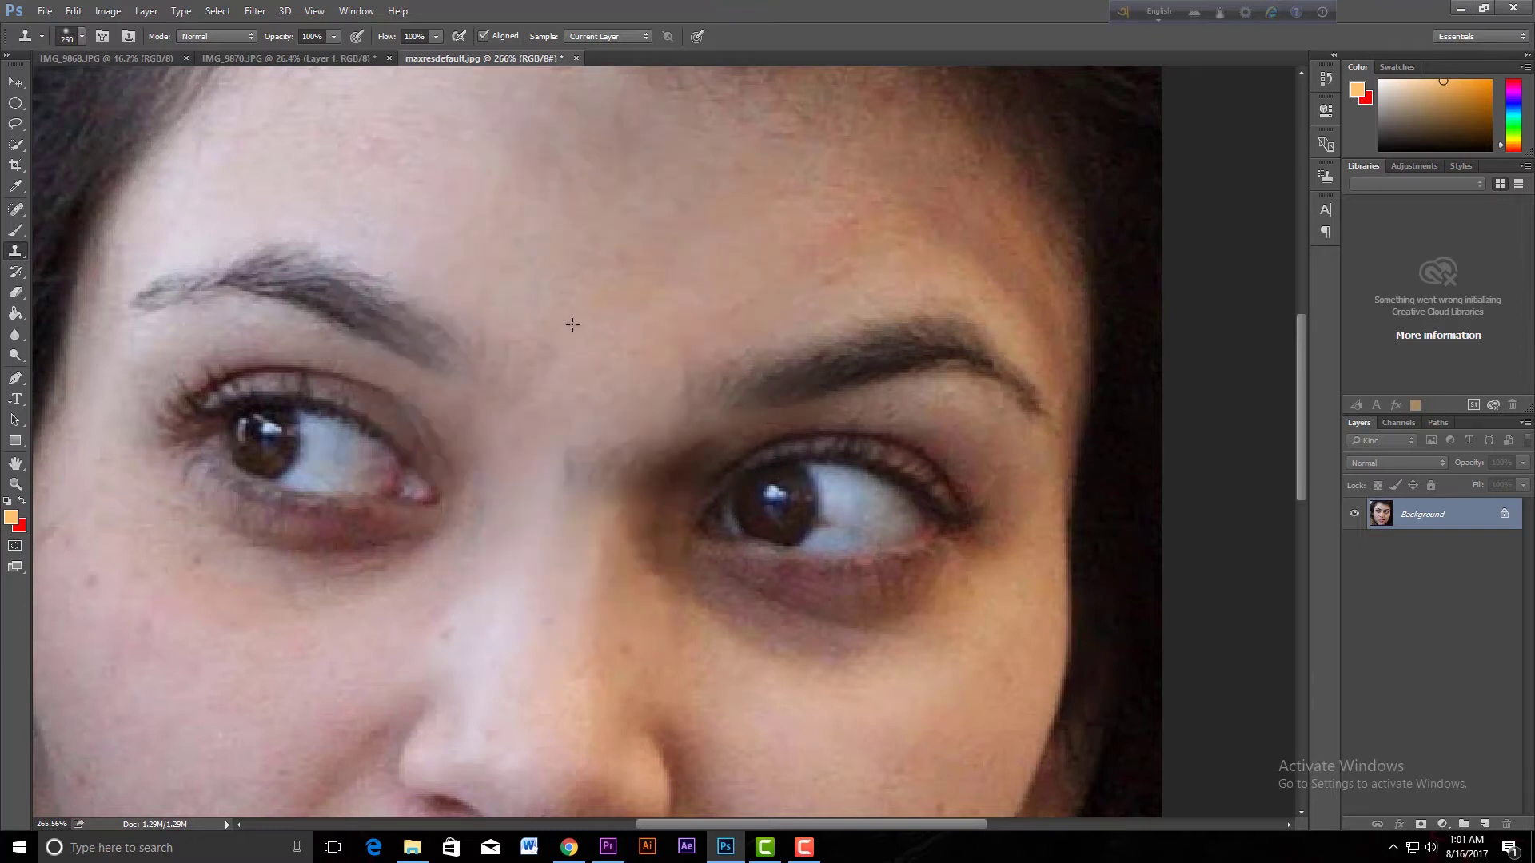
key("ctrl+alt+z")
key("ctrl+alt+z")
key("ctrl+alt+z")
key("bracketleft")
key("bracketleft")
key("bracketleft")
key("bracketleft")
key("bracketleft")
key("bracketleft")
key("bracketleft")
key("bracketleft")
key("bracketleft")
key("ctrl+alt+z")
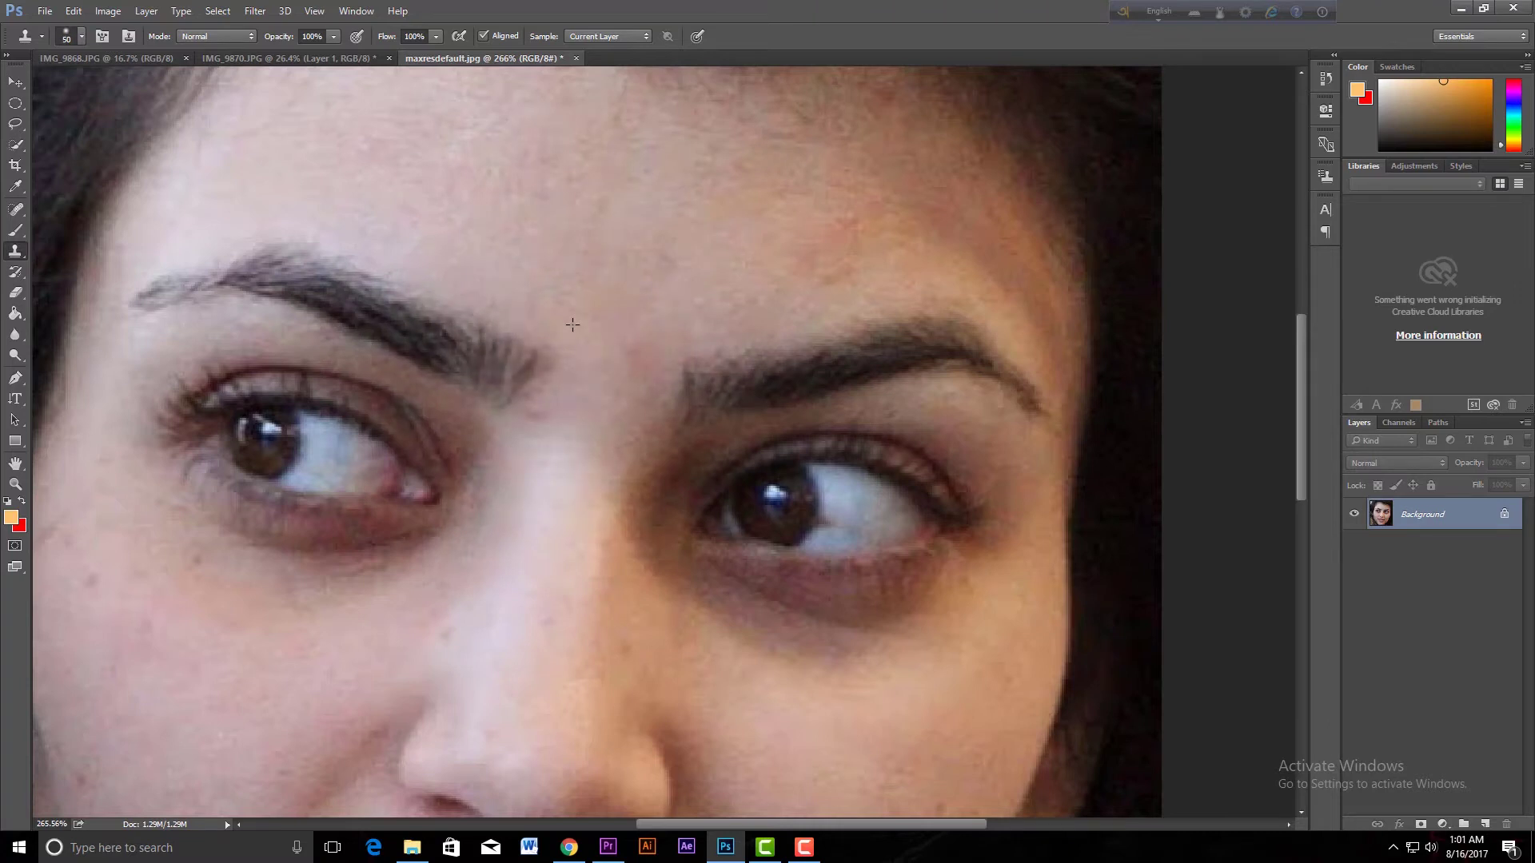
- Set the Clone Stamp brush size to 100 px
key("bracketright")
key("bracketright")
key("bracketright")
key("bracketright")
key("bracketright")
key("bracketright")
key("bracketright")
key("bracketright")
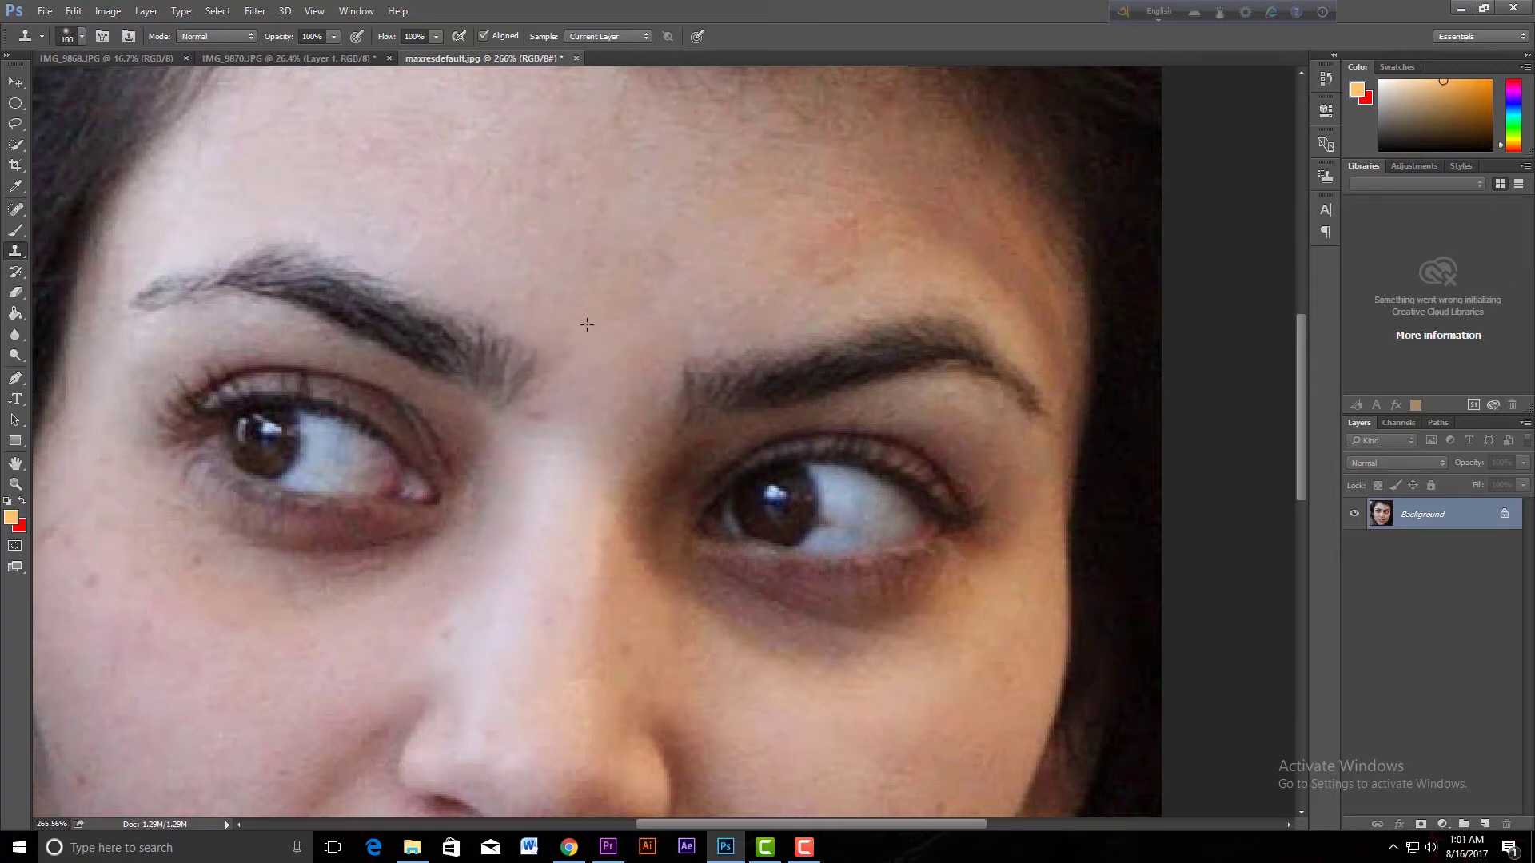
- Try to clone forehead skin over the area between the eyebrows with a 175 px brush, and undo the stroke
left_click(585, 324)
left_click(587, 327)
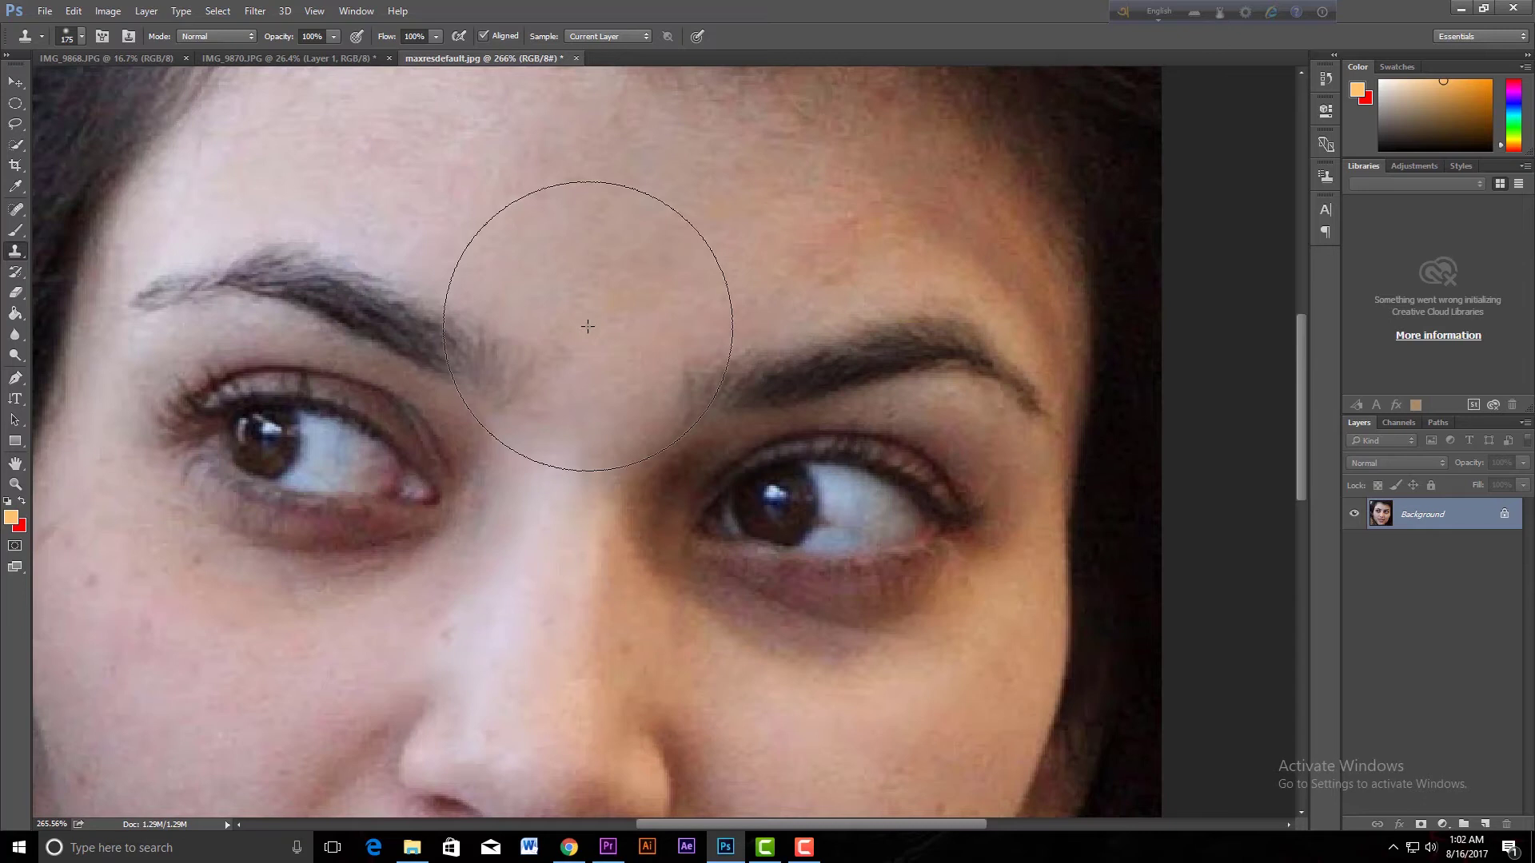
left_click_drag(587, 326, 559, 382)
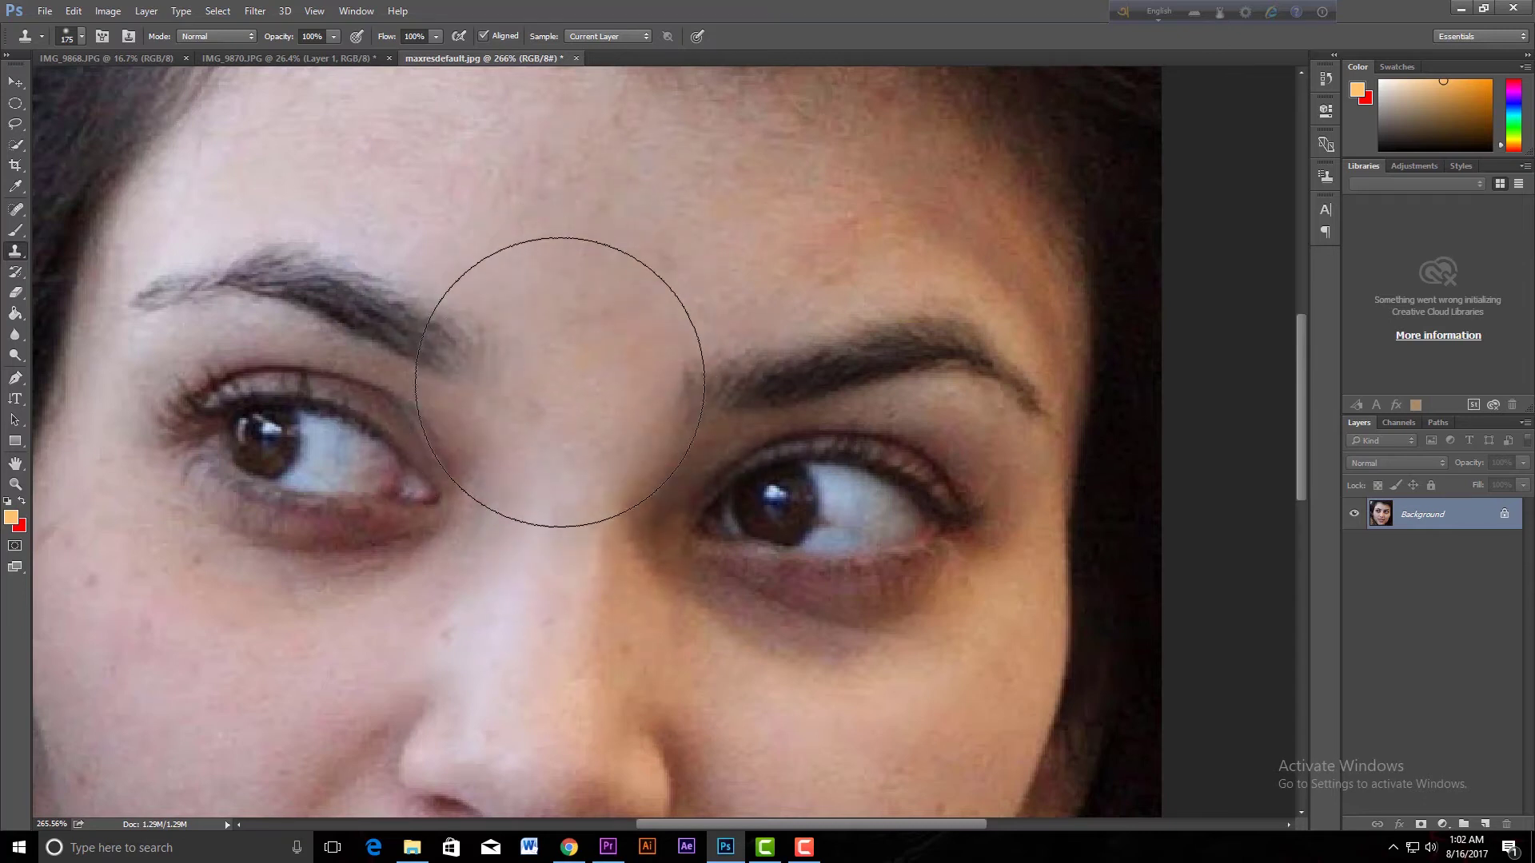
key("ctrl+z")
- Try Clone Stamp brush sizes between 50 and 90 px on the inner end of the eyebrow, and undo those stamps
key("bracketleft")
key("bracketleft")
key("bracketleft")
key("bracketleft")
key("bracketleft")
key("bracketleft")
key("bracketleft")
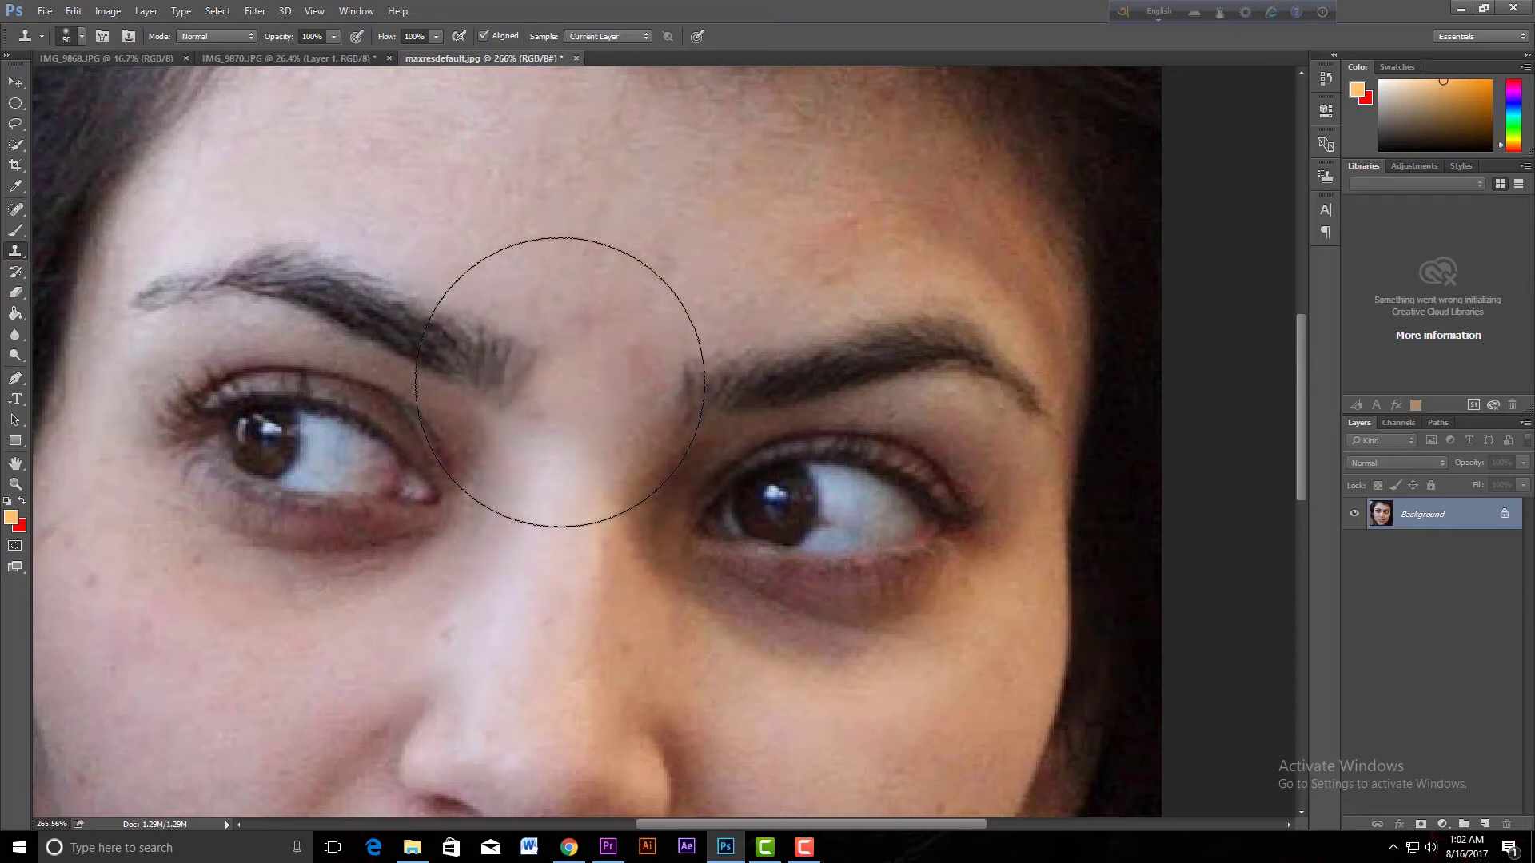
left_click(560, 382)
key("bracketright")
key("bracketright")
key("bracketright")
key("bracketright")
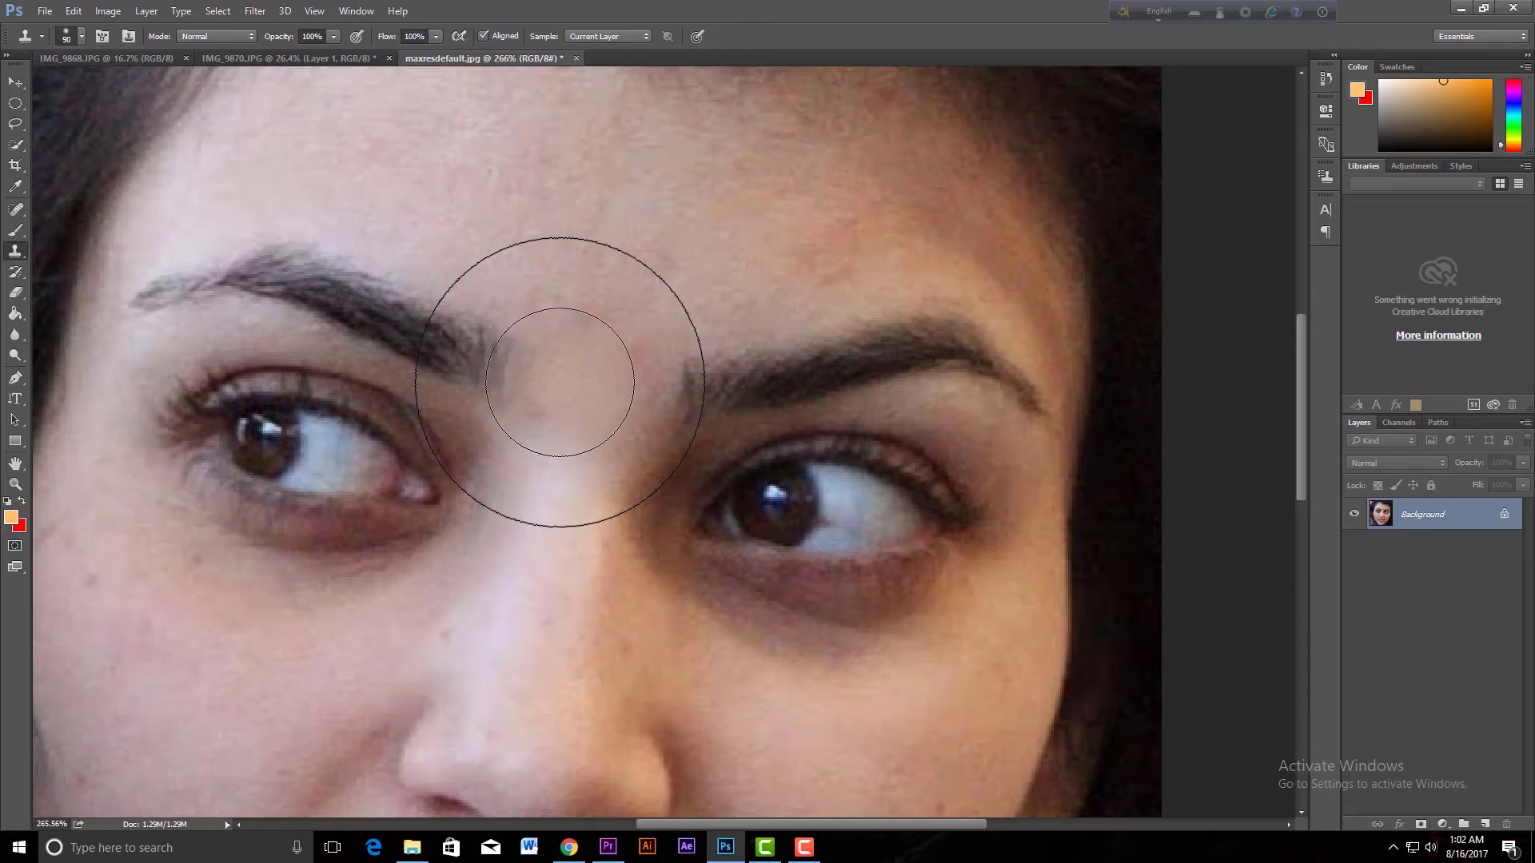
key("ctrl+z")
key("bracketleft")
key("bracketleft")
key("bracketleft")
left_click(560, 382)
key("bracketright")
key("bracketright")
key("bracketright")
key("ctrl+z")
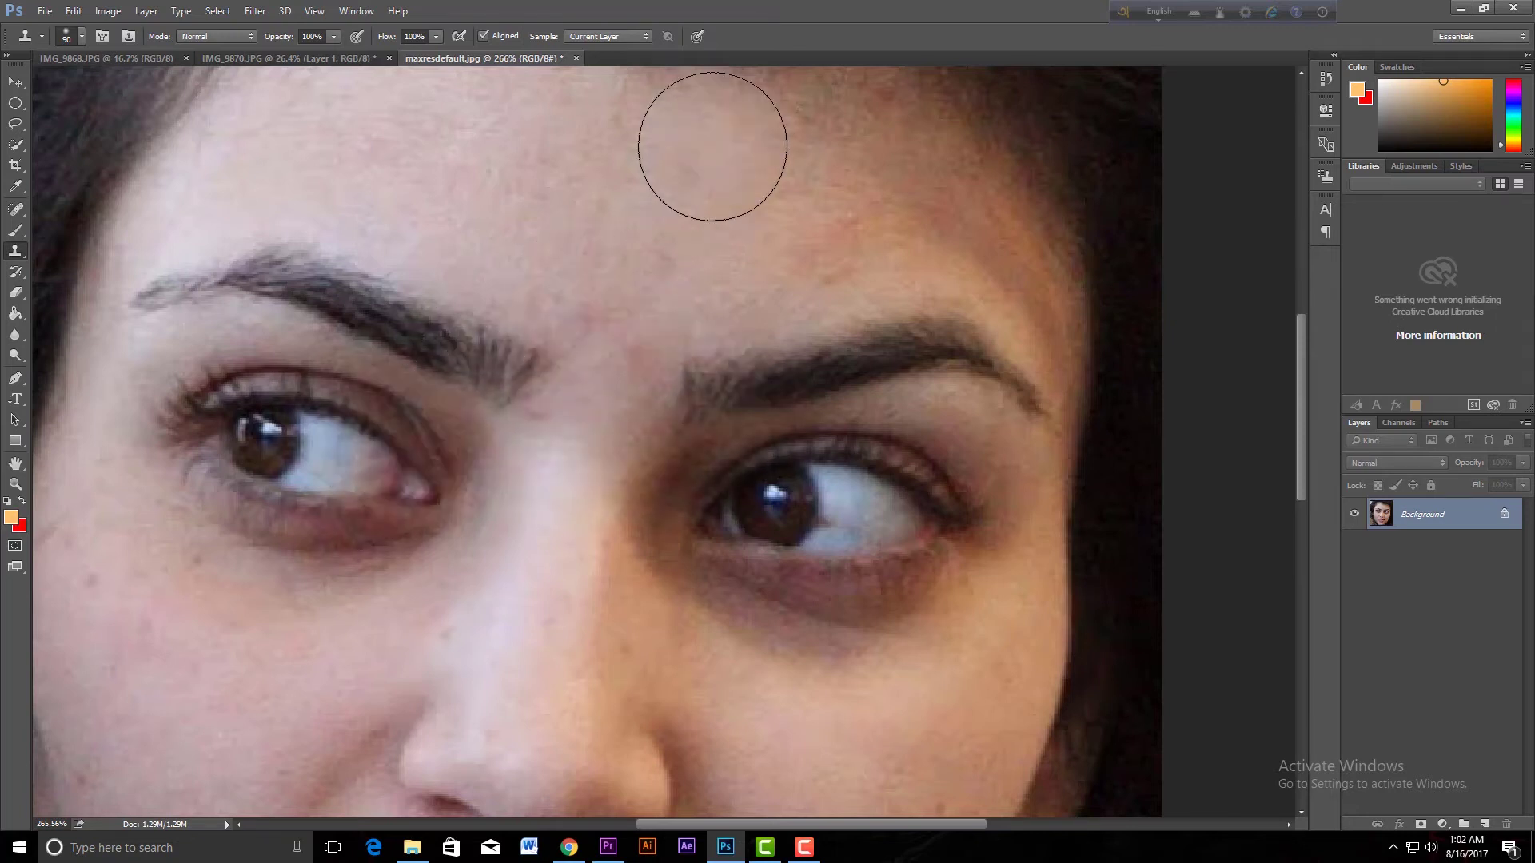
- Try to clone forehead skin over the eye on the image's left side, enlarge the brush to 125 px, and undo the painting
scroll(681, 317, "down", 1)
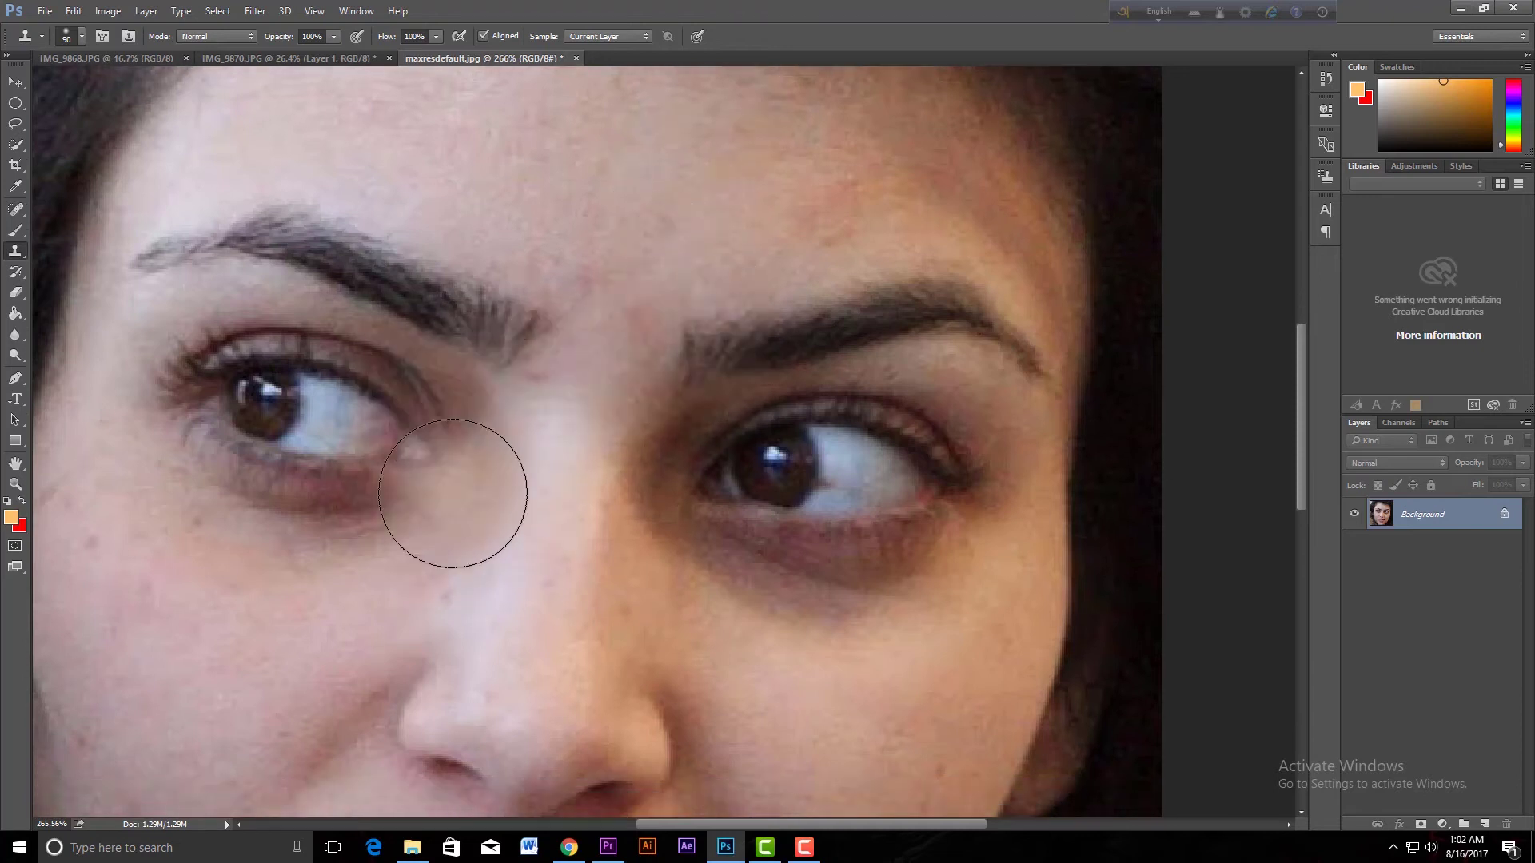
left_click_drag(452, 493, 418, 489)
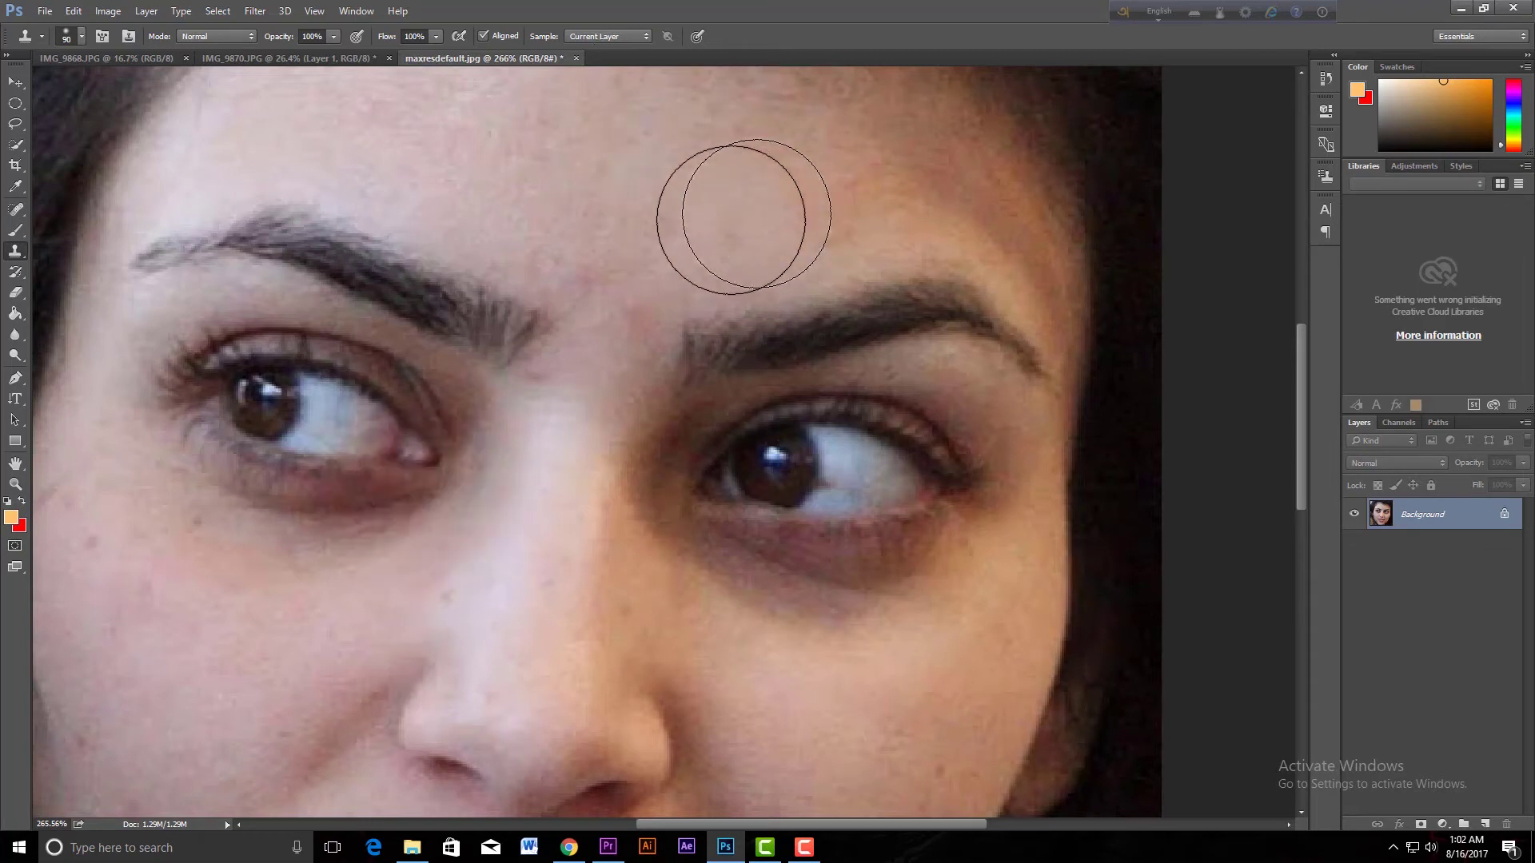
mouse_move(375, 432)
left_mouse_down()
mouse_move(332, 484)
mouse_move(322, 444)
mouse_move(318, 458)
mouse_move(350, 449)
mouse_move(328, 460)
mouse_move(293, 430)
left_mouse_up()
key("bracketright")
key("bracketright")
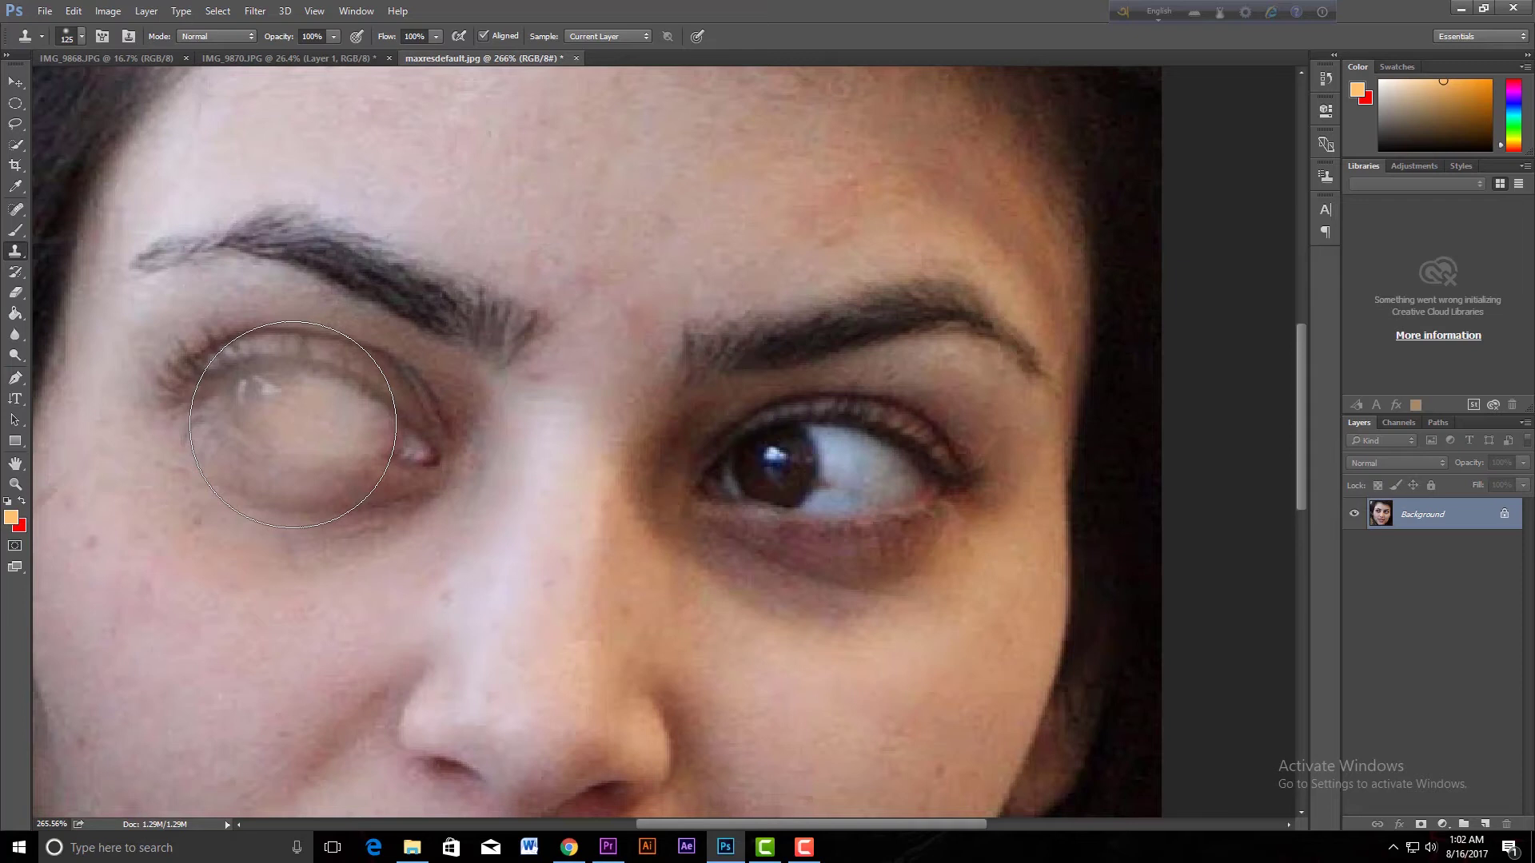
key("ctrl+z")
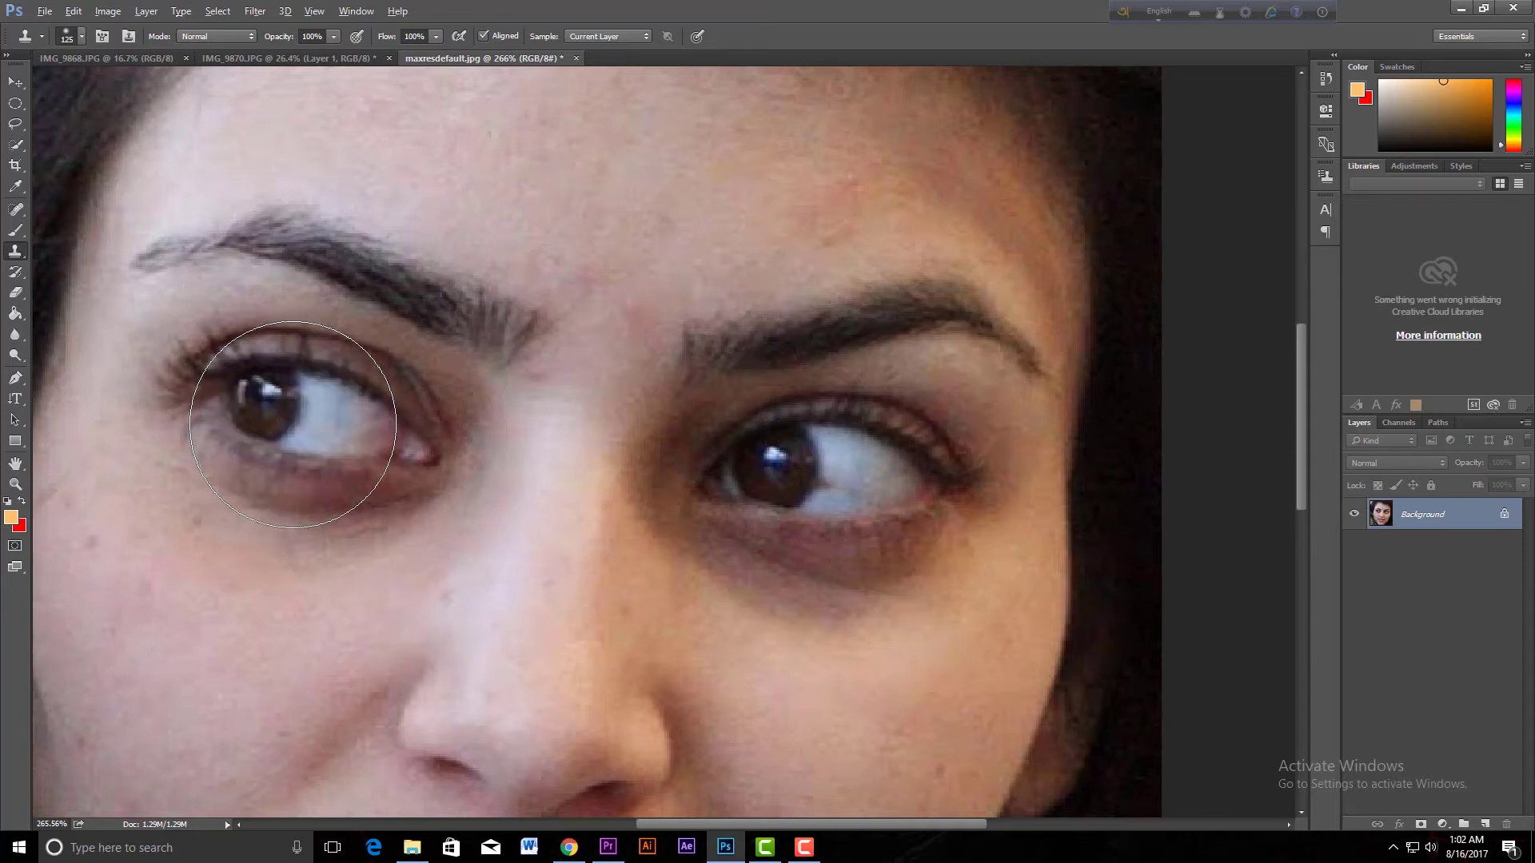
- Try to clone the eye and eyebrow onto the forehead with the 125 px brush, and undo those strokes
left_click(309, 385, "alt")
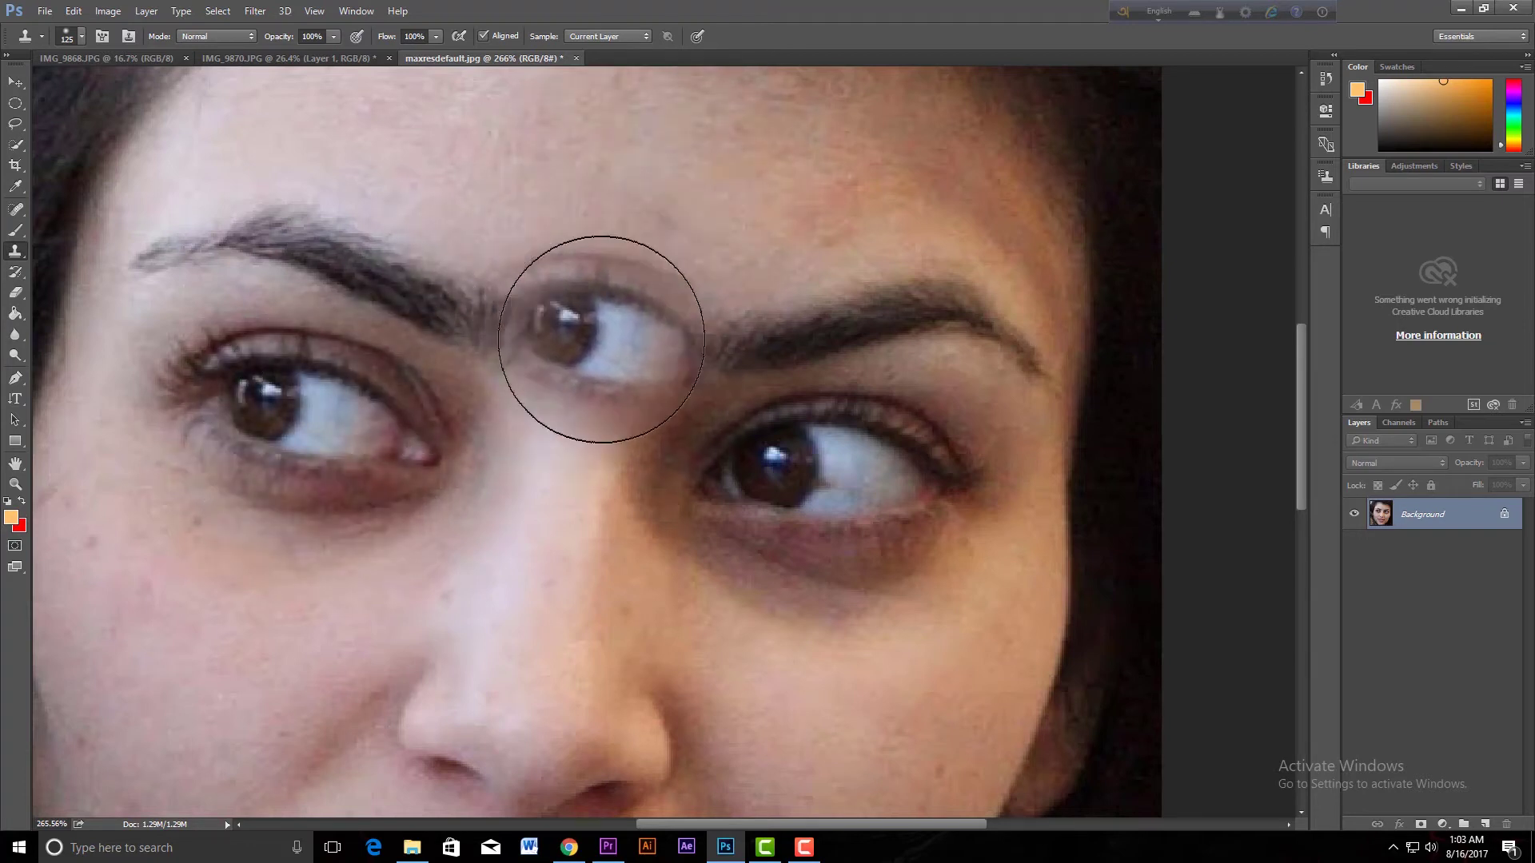
left_click(604, 180)
mouse_move(547, 391)
left_mouse_down()
mouse_move(480, 600)
mouse_move(490, 575)
left_mouse_up()
mouse_move(512, 512)
left_mouse_down()
mouse_move(552, 510)
mouse_move(418, 383)
mouse_move(528, 553)
mouse_move(440, 383)
mouse_move(393, 518)
mouse_move(520, 527)
mouse_move(262, 388)
mouse_move(534, 433)
mouse_move(595, 530)
mouse_move(672, 475)
mouse_move(697, 488)
mouse_move(706, 562)
mouse_move(649, 549)
mouse_move(515, 591)
left_mouse_up()
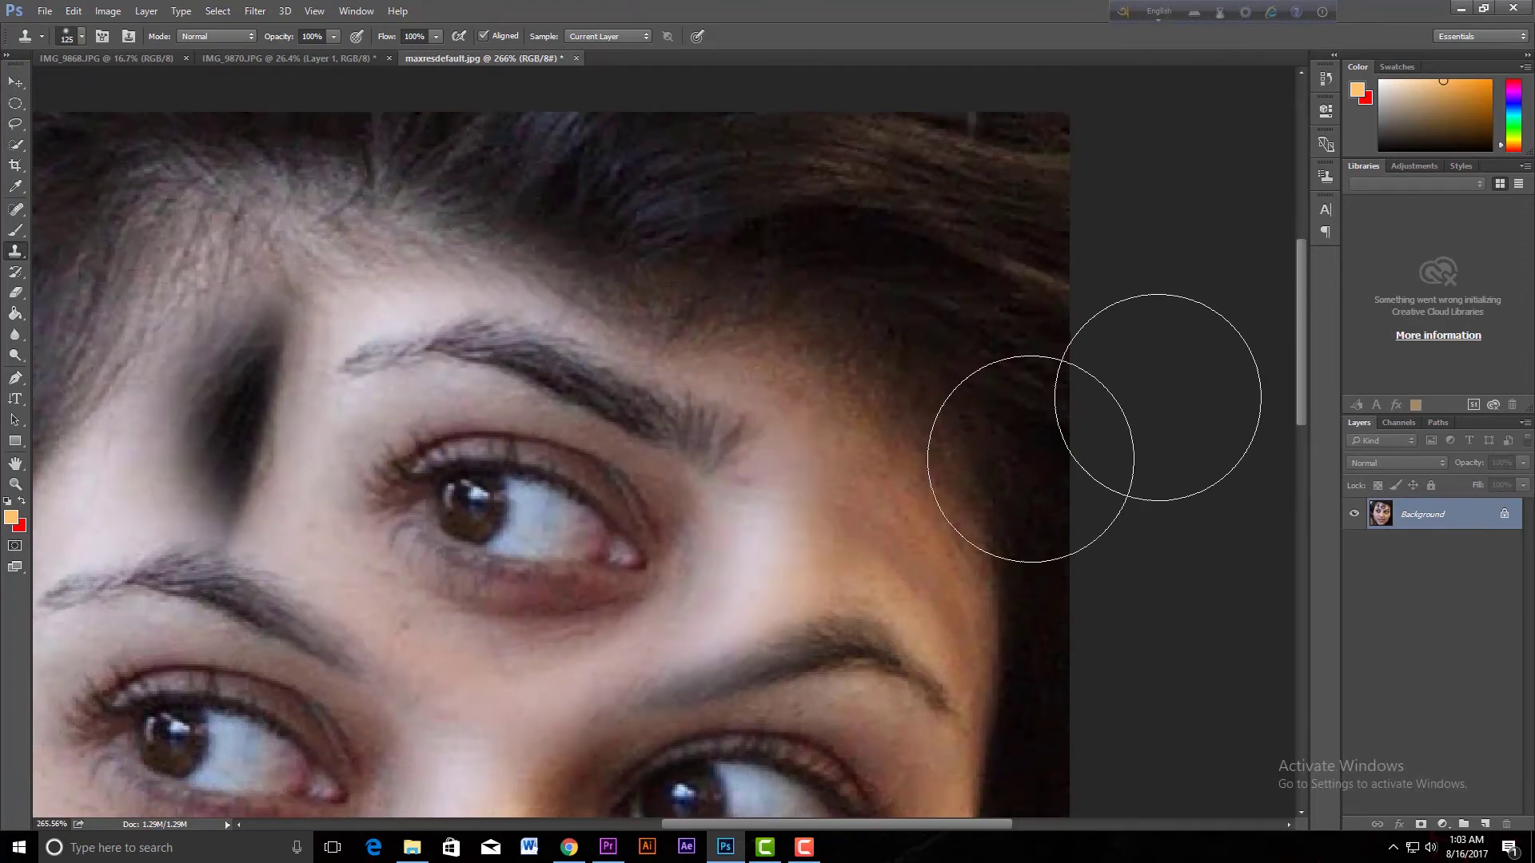
scroll(600, 463, "down", 3)
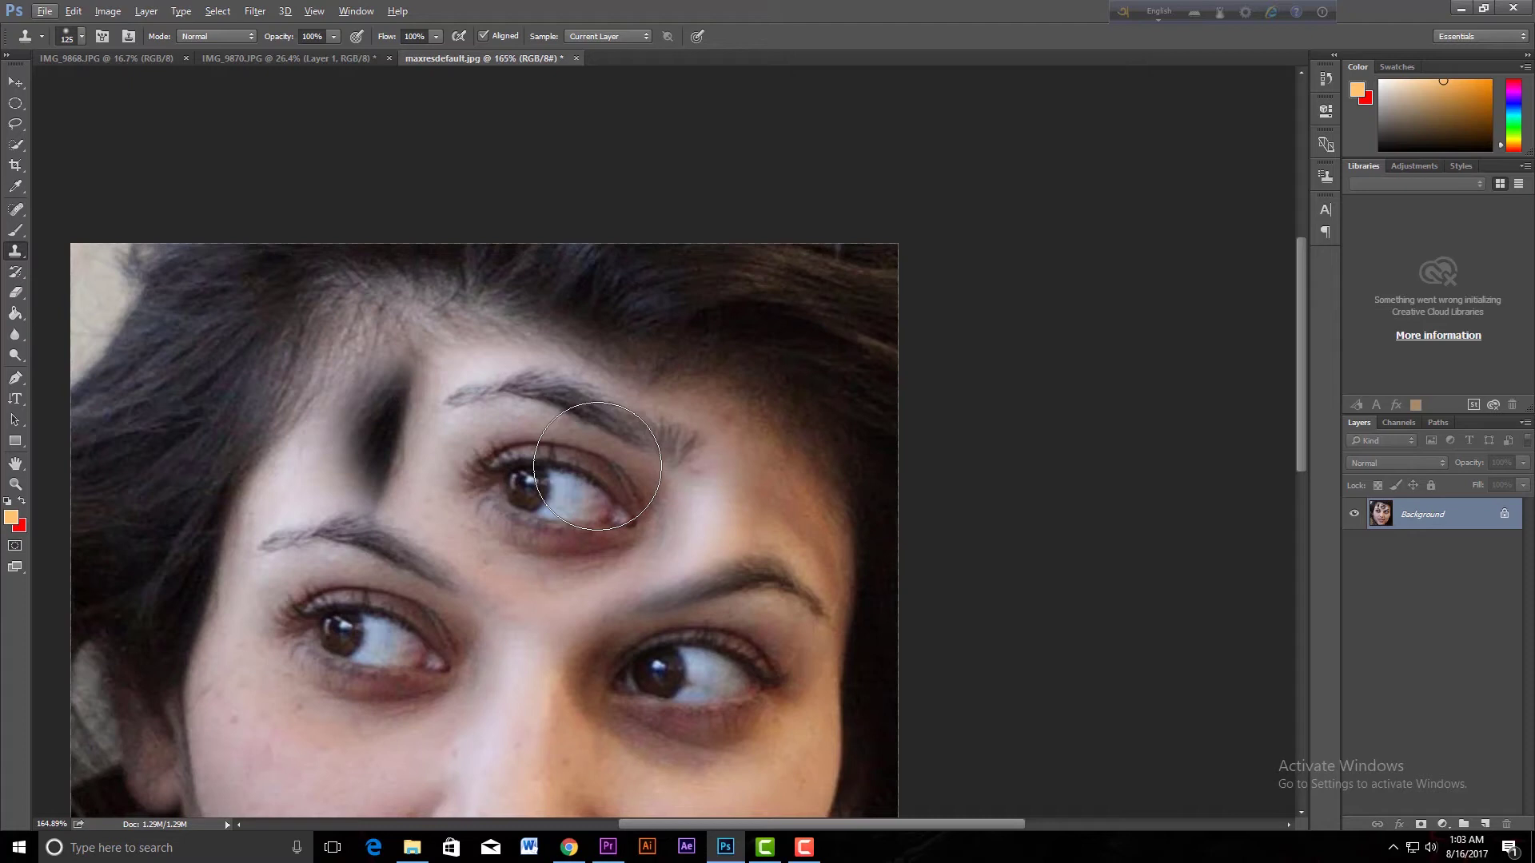
key("ctrl+alt+z")
key("ctrl+alt+z")
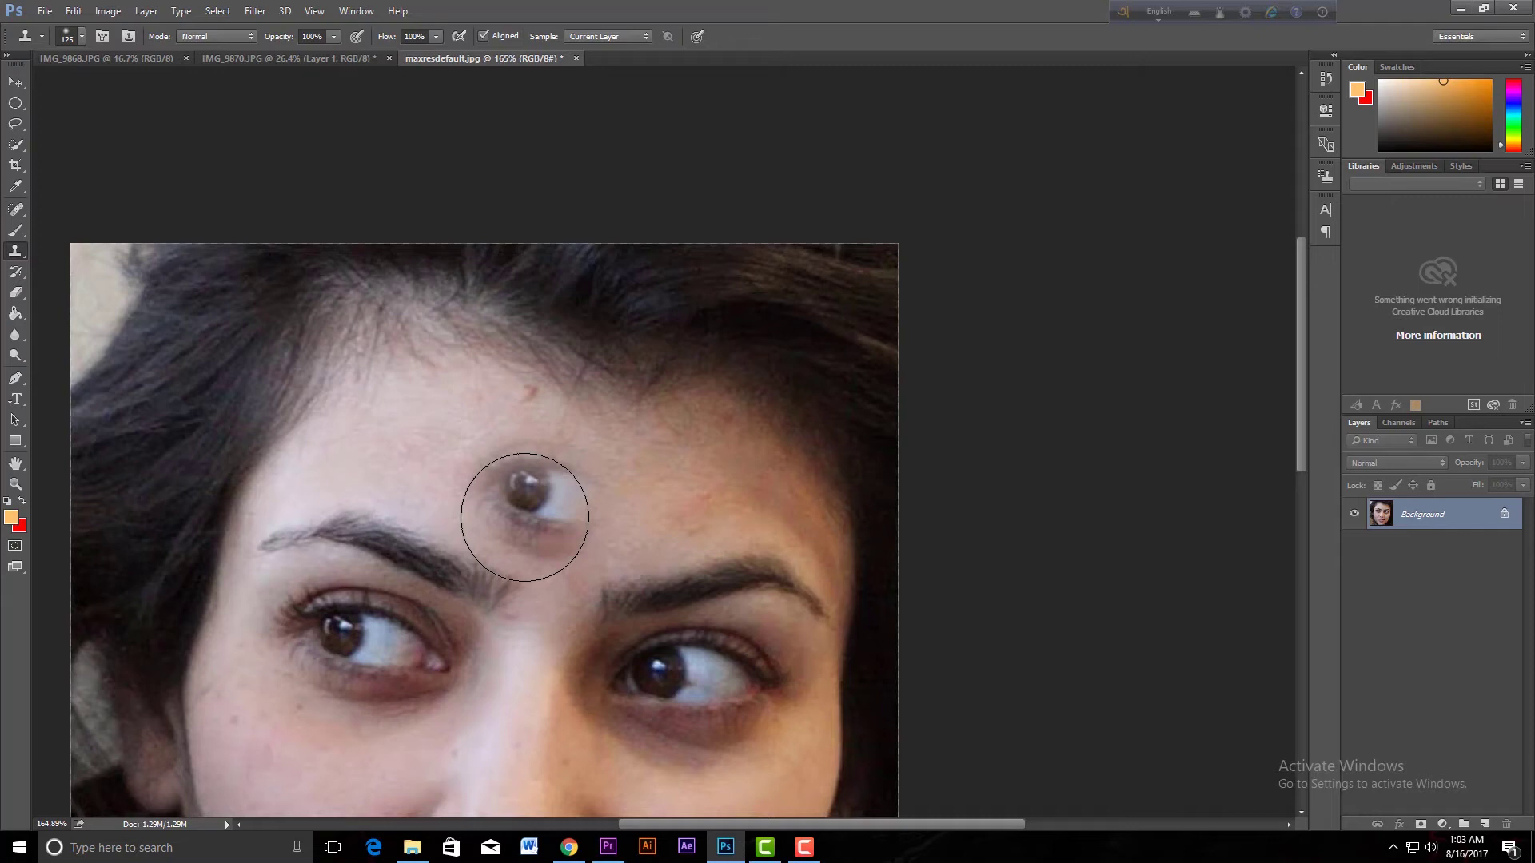
key("ctrl+alt+z")
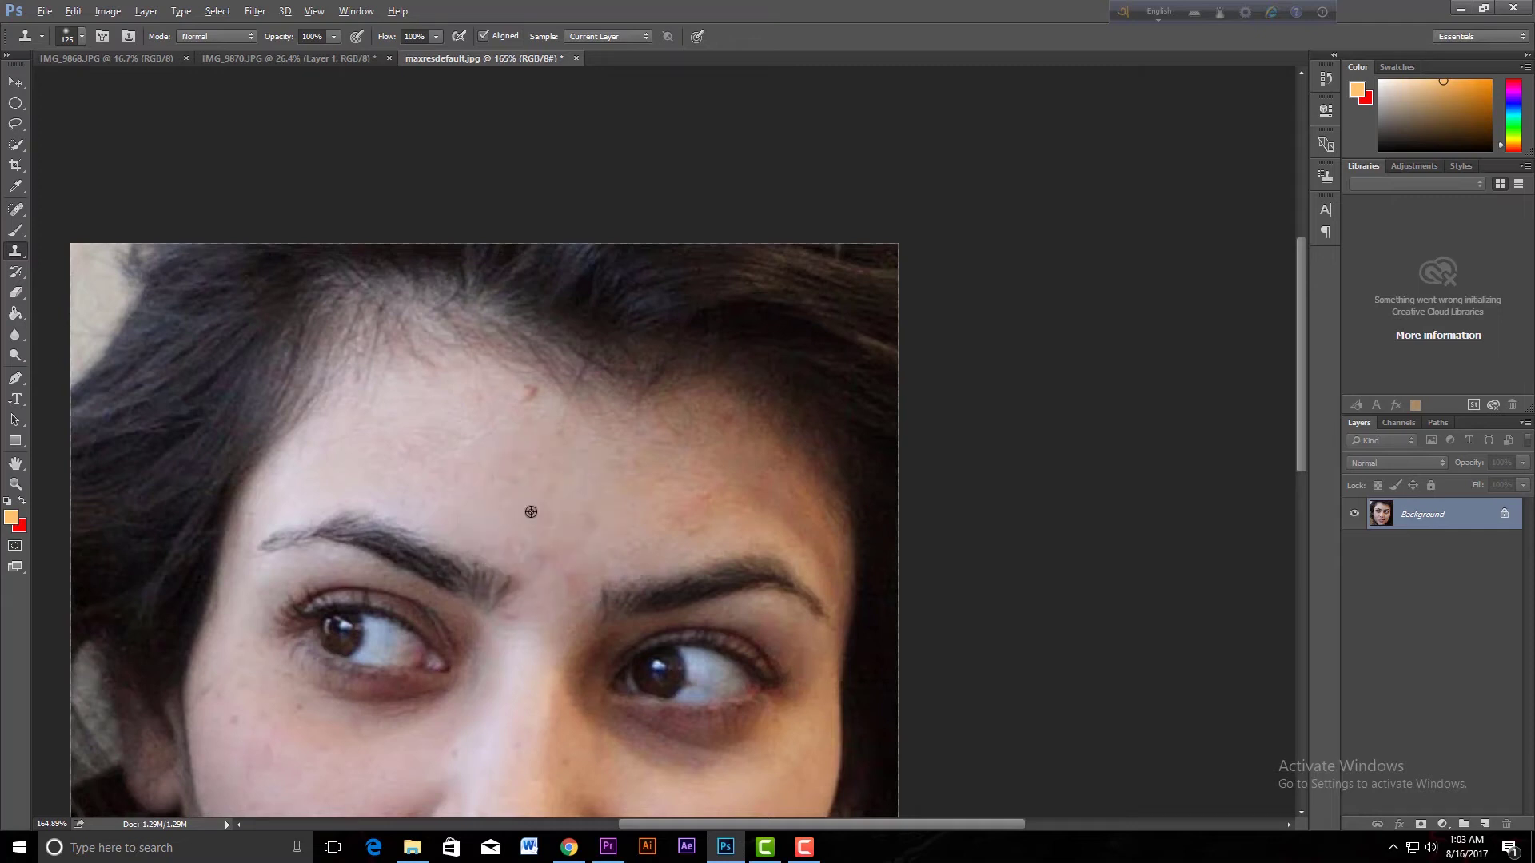
- Try a 9 px Clone Stamp brush on the forehead and set the brush size to 20 px
scroll(525, 516, "up", 3)
scroll(531, 511, "up", 2)
scroll(530, 511, "down", 1)
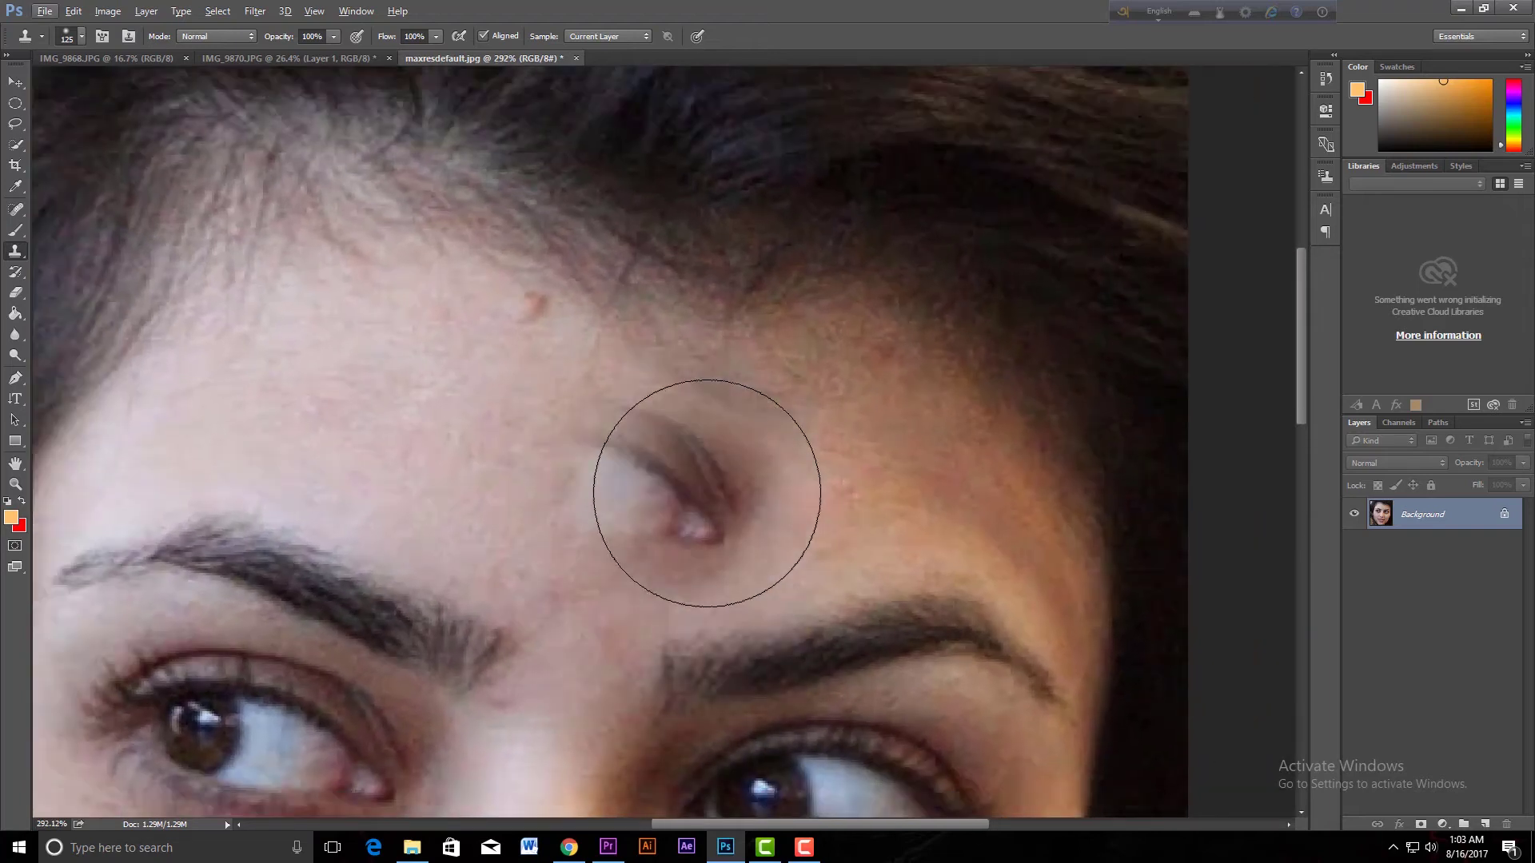
key("bracketleft")
key("bracketleft")
key("bracketleft")
key("bracketleft")
key("bracketleft")
key("bracketleft")
key("bracketleft")
key("bracketleft")
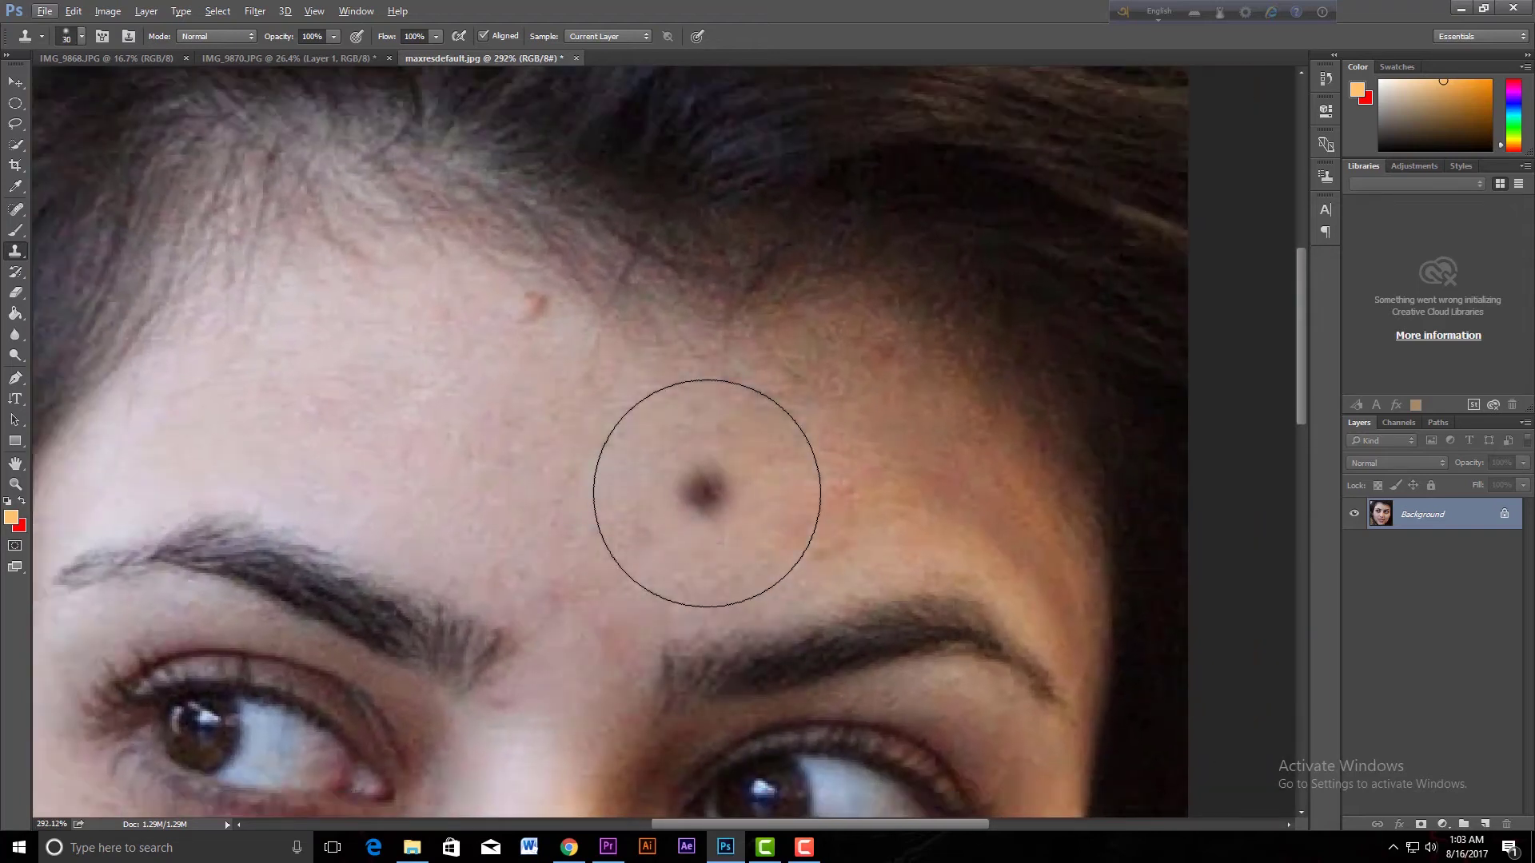
key("bracketleft")
key("bracketleft")
key("bracketleft")
key("bracketleft")
key("bracketleft")
left_click(720, 565)
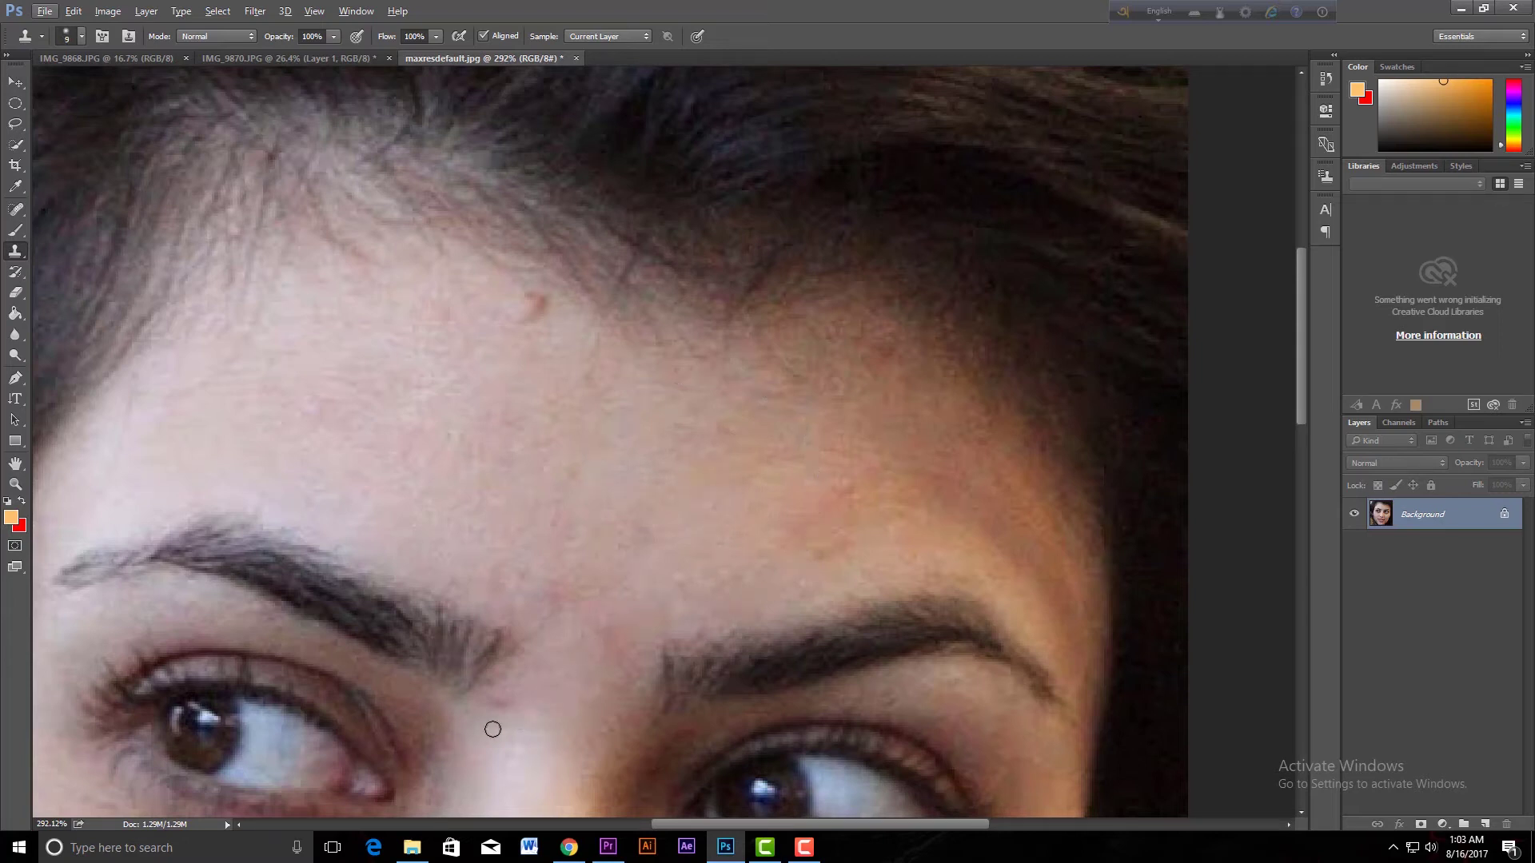
left_click(505, 699, "alt")
key("bracketright")
key("bracketright")
key("bracketright")
key("bracketright")
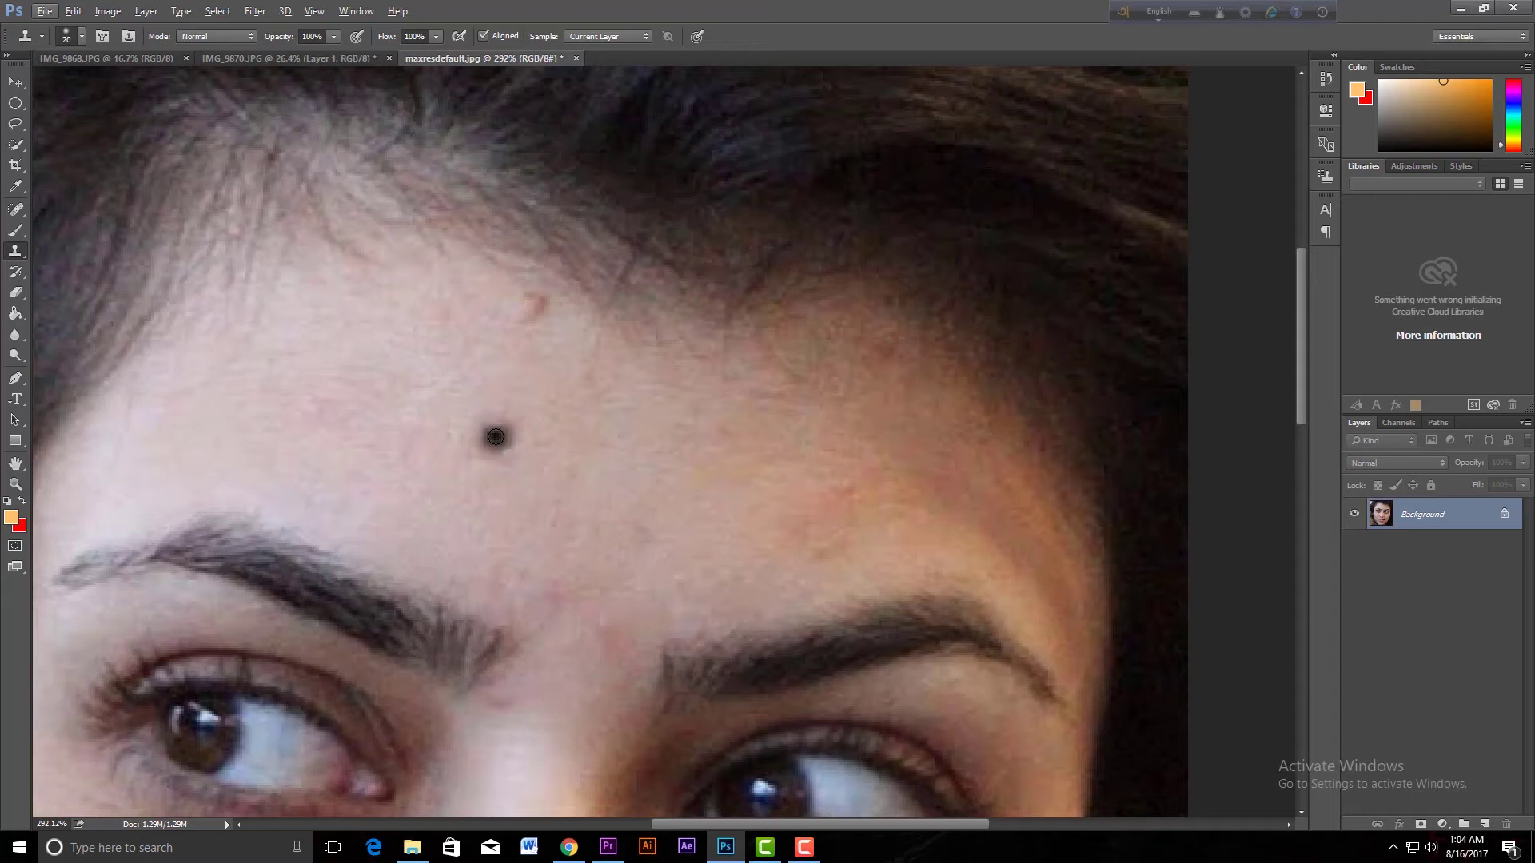
- Try to clone sampled forehead skin over the brown spot just below the hairline with the 20 px brush
left_click(496, 437, "alt")
key("bracketleft")
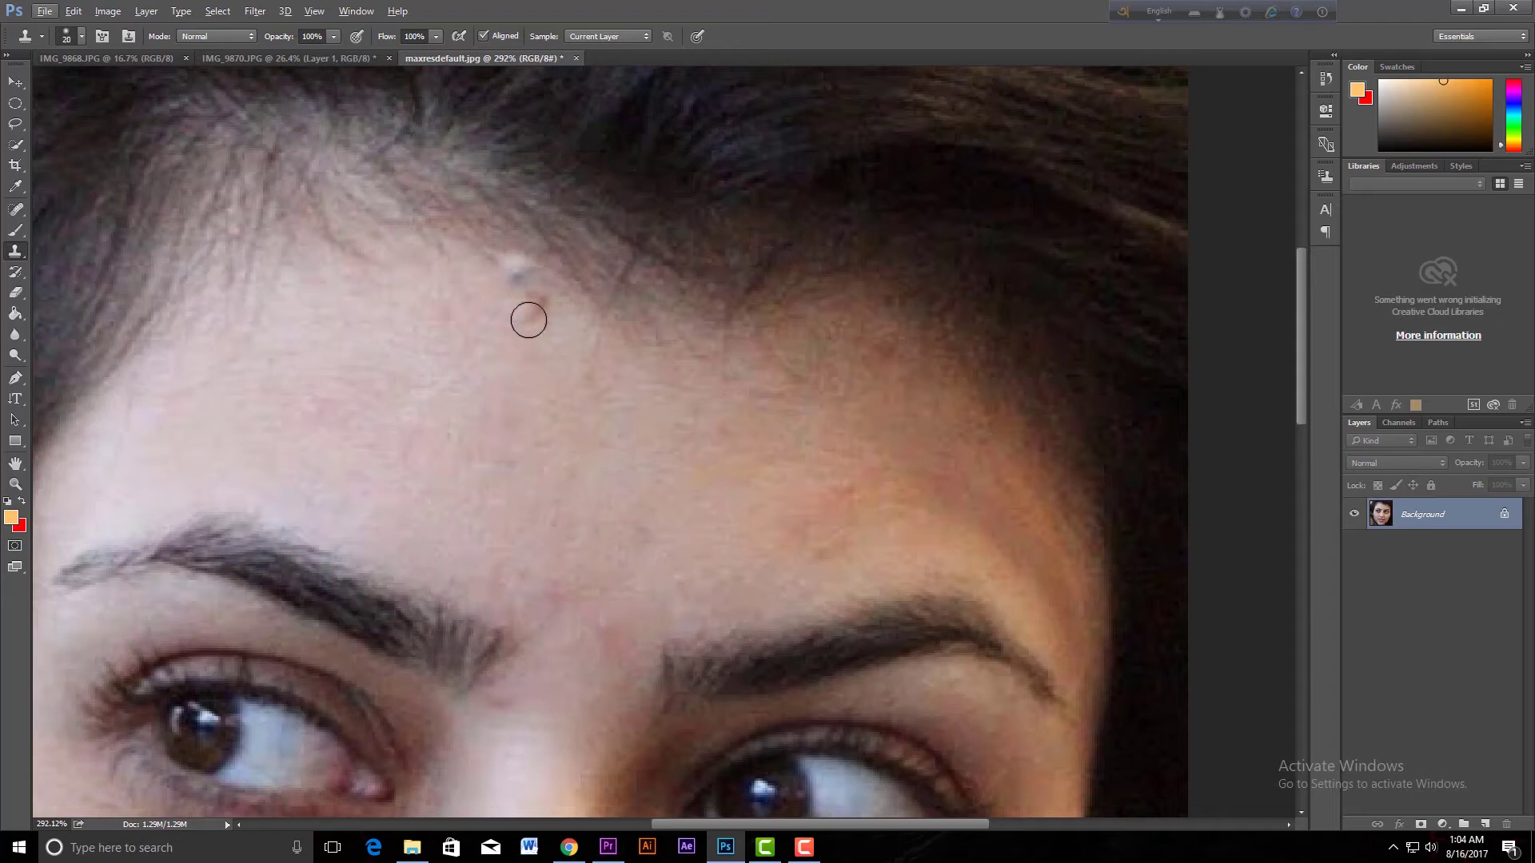
left_click_drag(527, 315, 536, 307)
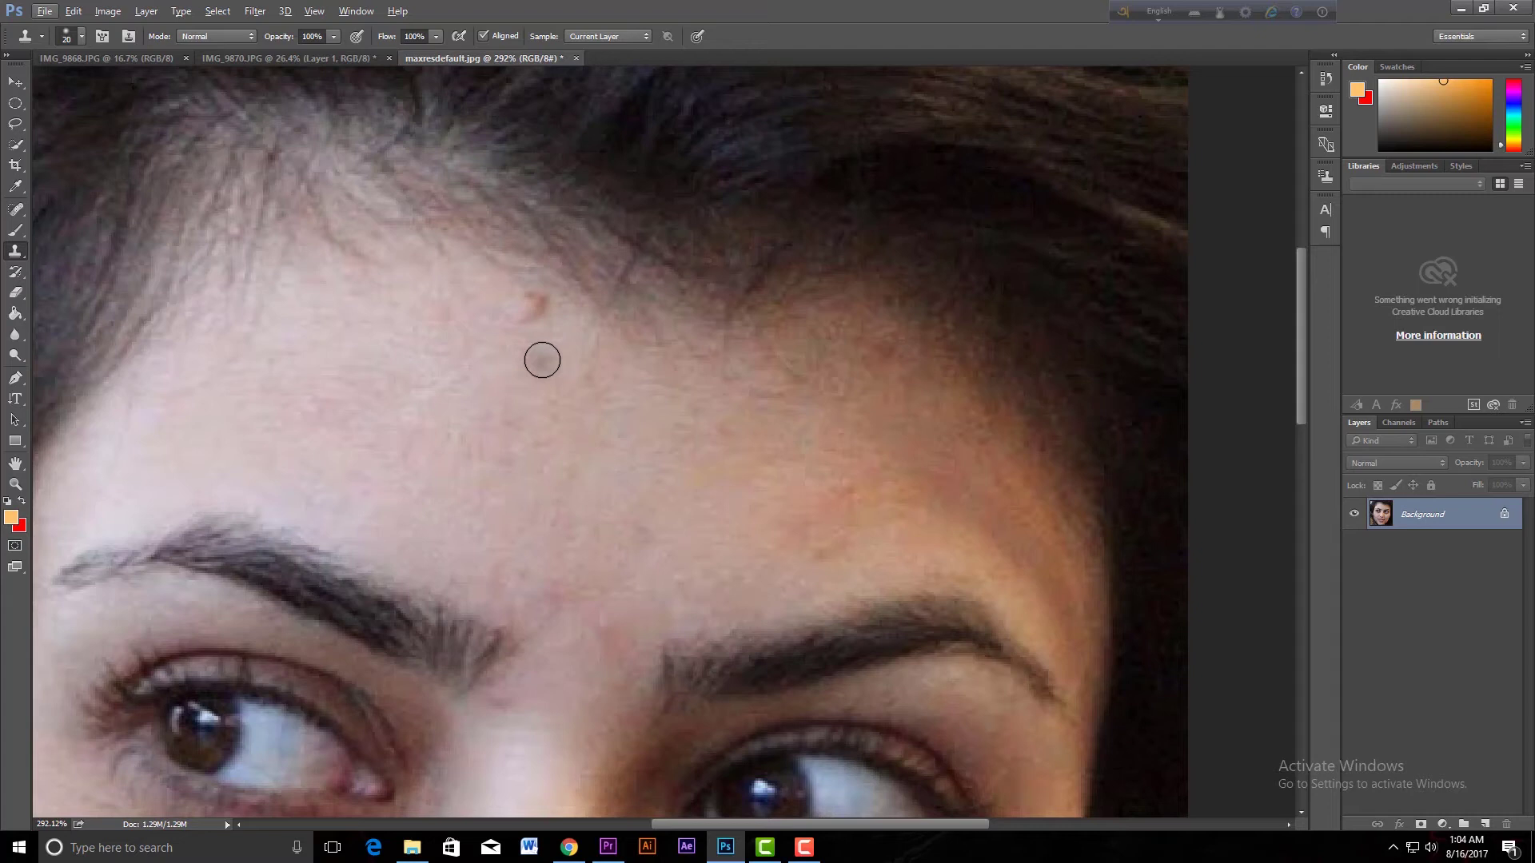
- Sample the clear skin just below the brown forehead spot and clone it over the spot
key("alt")
left_click(549, 339)
left_click(548, 344, "alt")
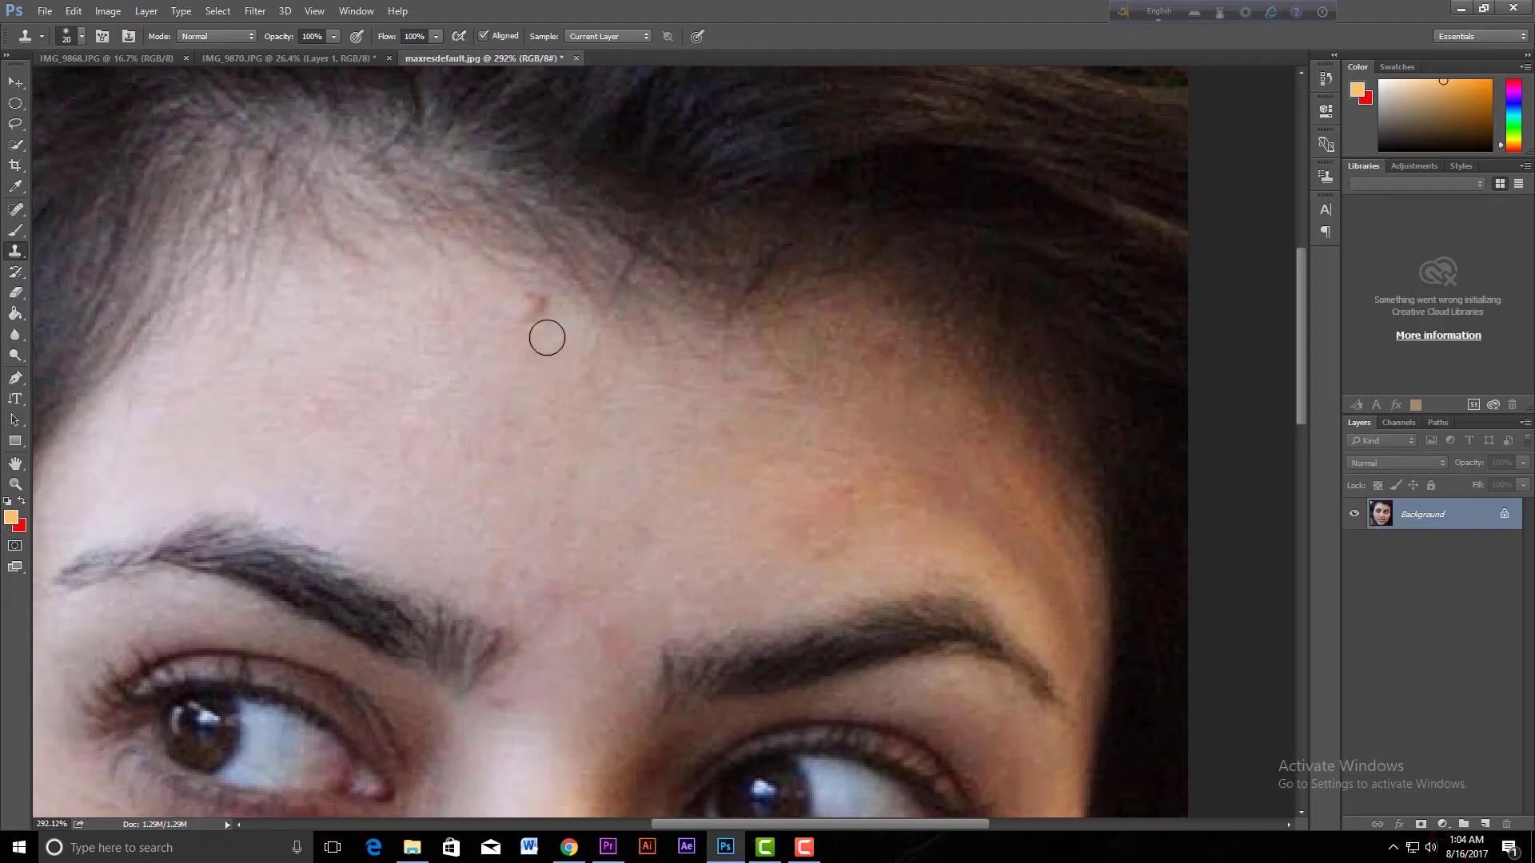
left_click(538, 304)
scroll(592, 403, "down", 2)
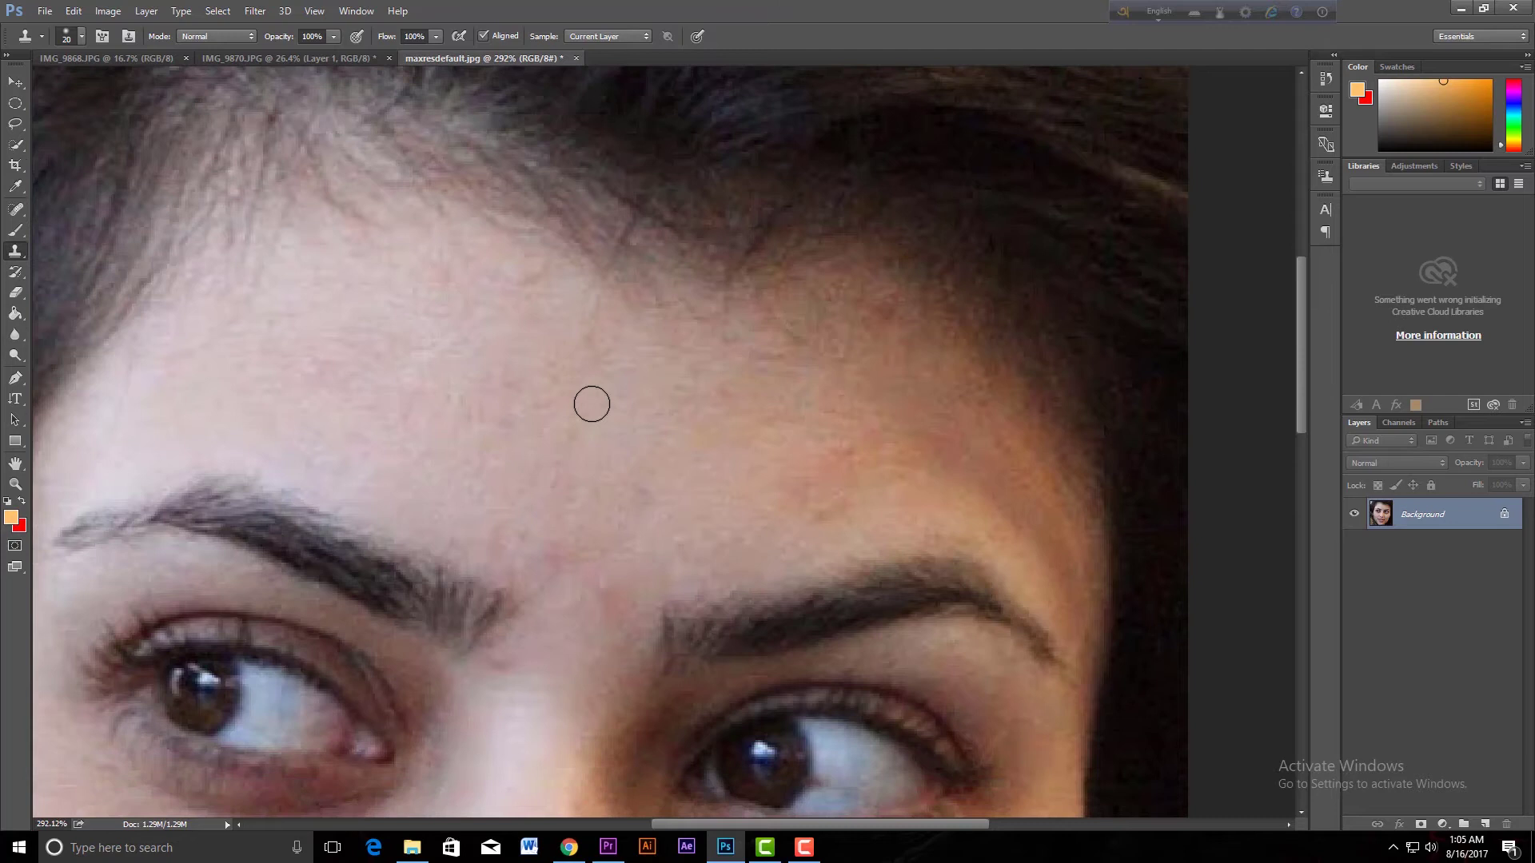
- Try a single clone stamp above the eyebrow on the image's right side, and undo it
key("F10")
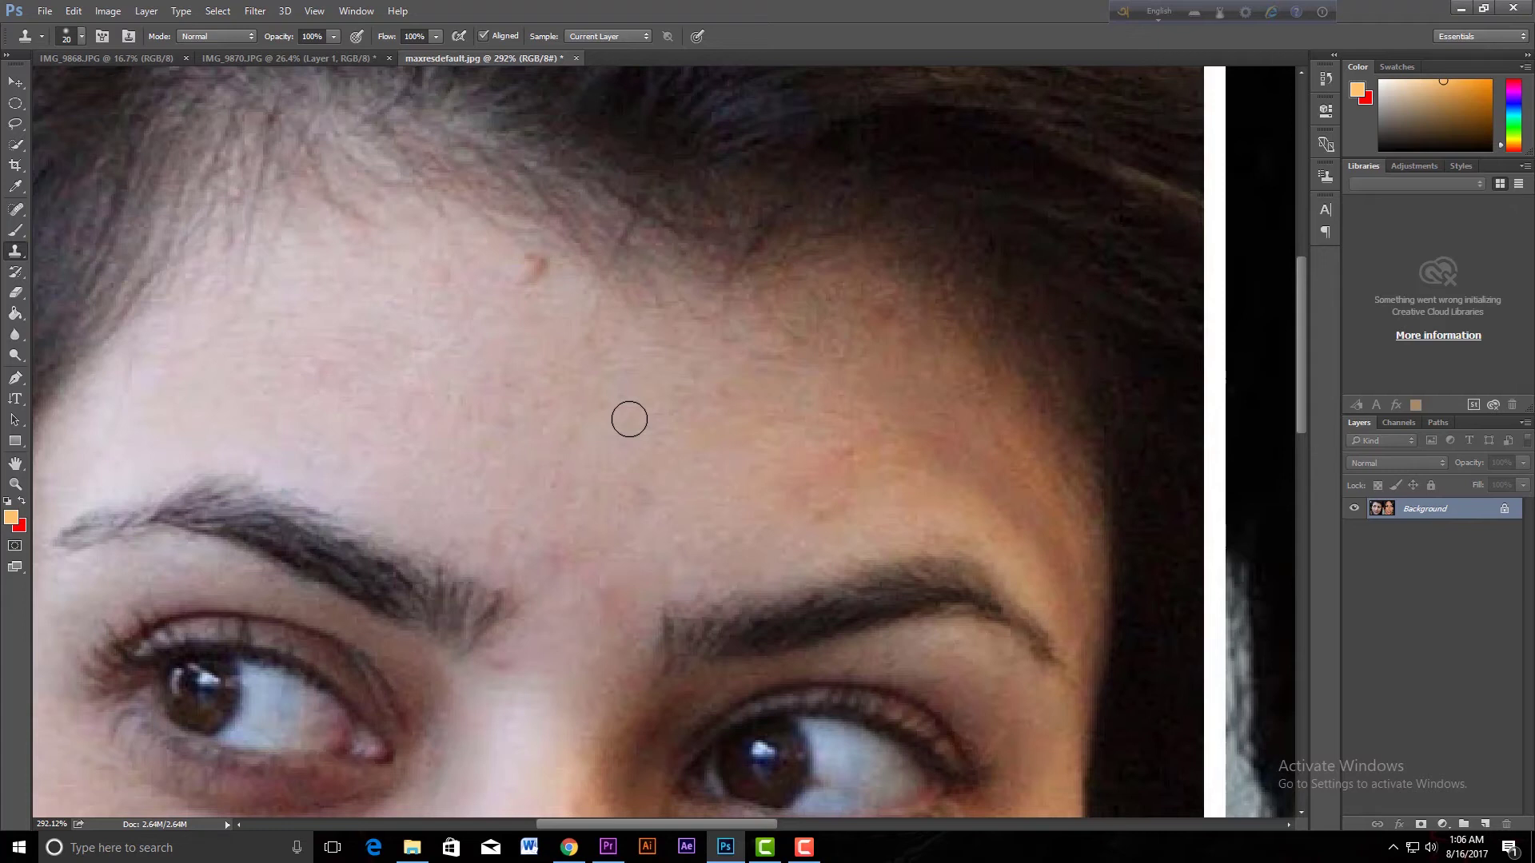
left_click(945, 539)
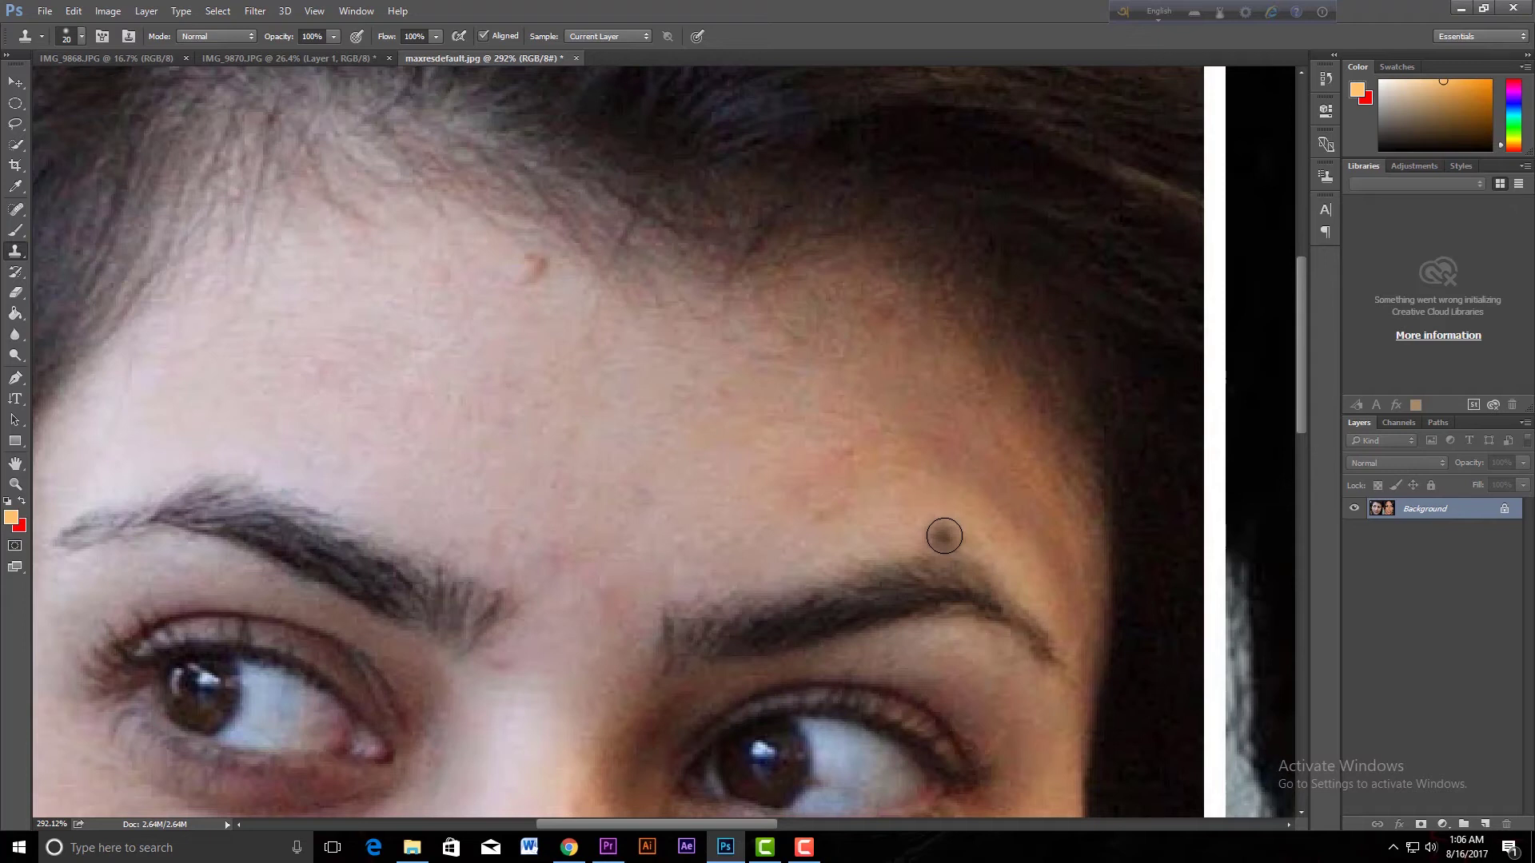
key("ctrl+z")
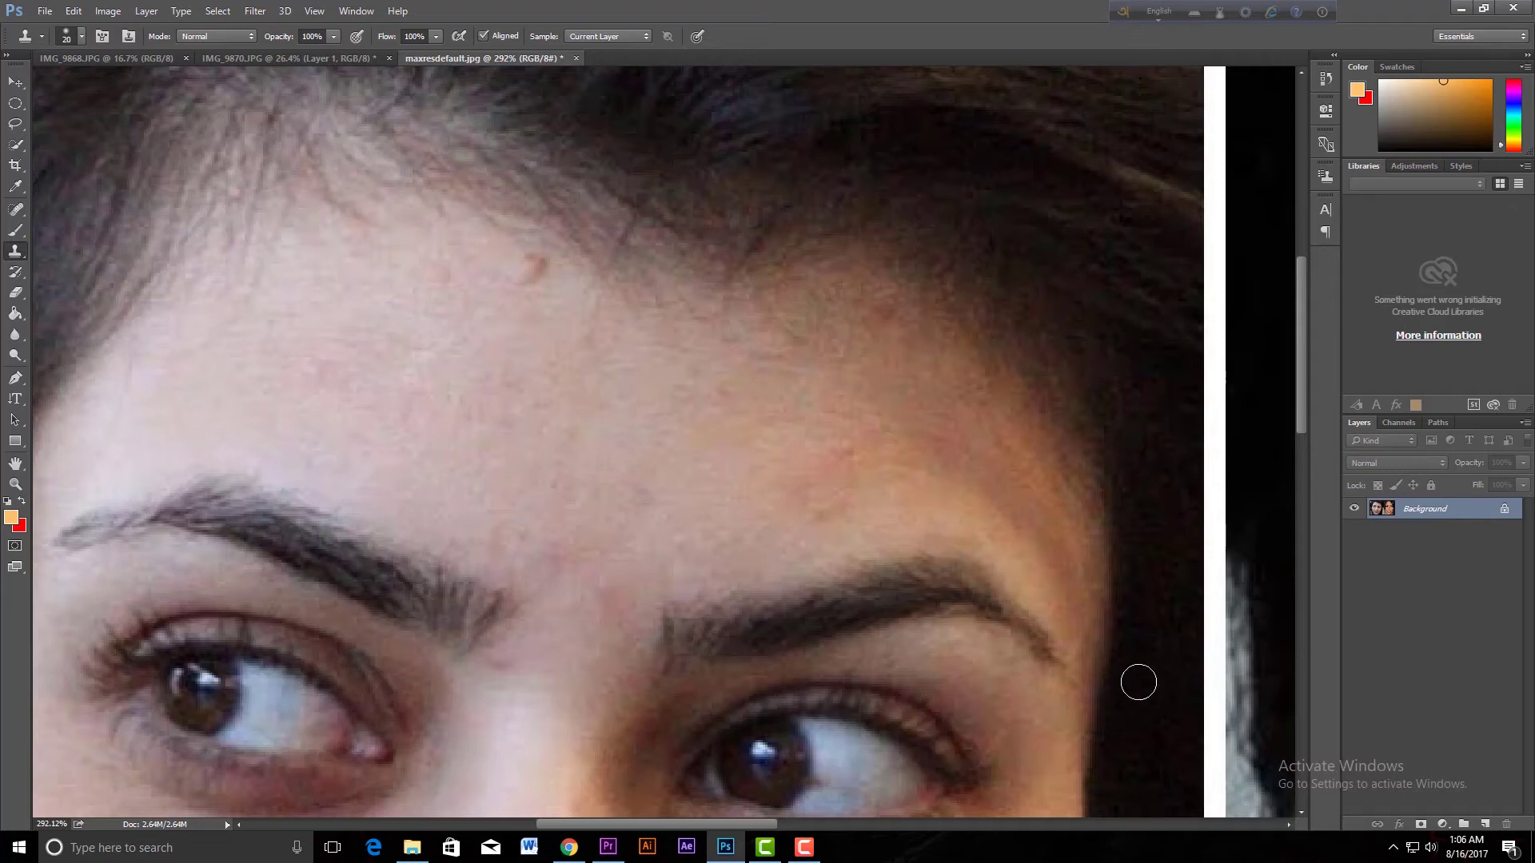
- Add a new layer above the Background and try to clone over the brown forehead spot with sampling limited to the current layer
left_click(1485, 824)
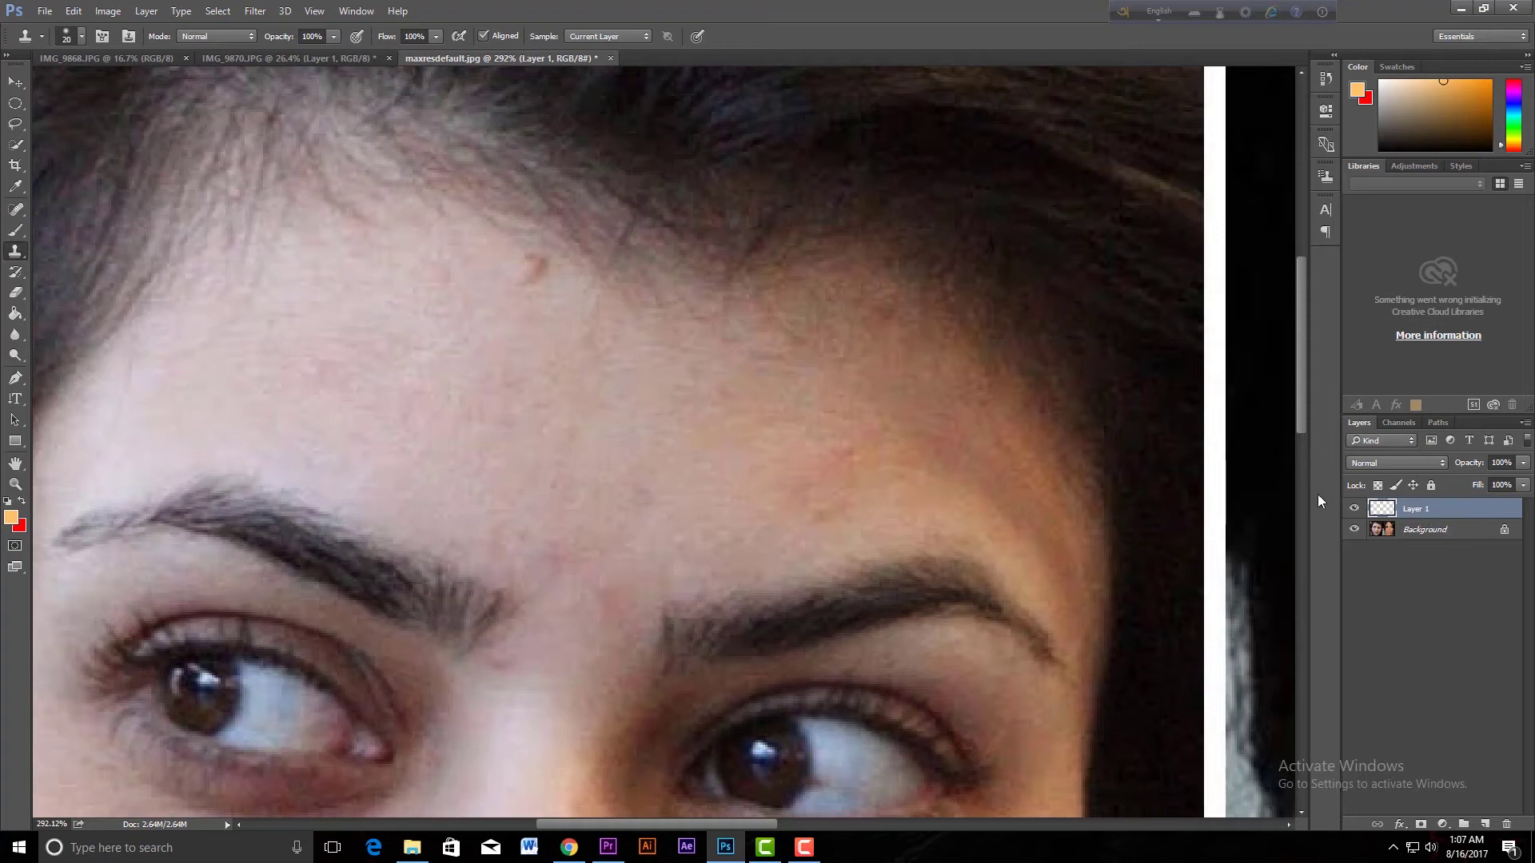
left_click(589, 365, "alt")
left_click(528, 271)
mouse_move(538, 315)
left_mouse_down()
mouse_move(518, 289)
mouse_move(560, 347)
mouse_move(538, 284)
left_mouse_up()
- Set the Clone Stamp sampling to Current & Below, and clone clear forehead skin over the brown spot on Layer 1
left_click(37, 40)
left_click(593, 36)
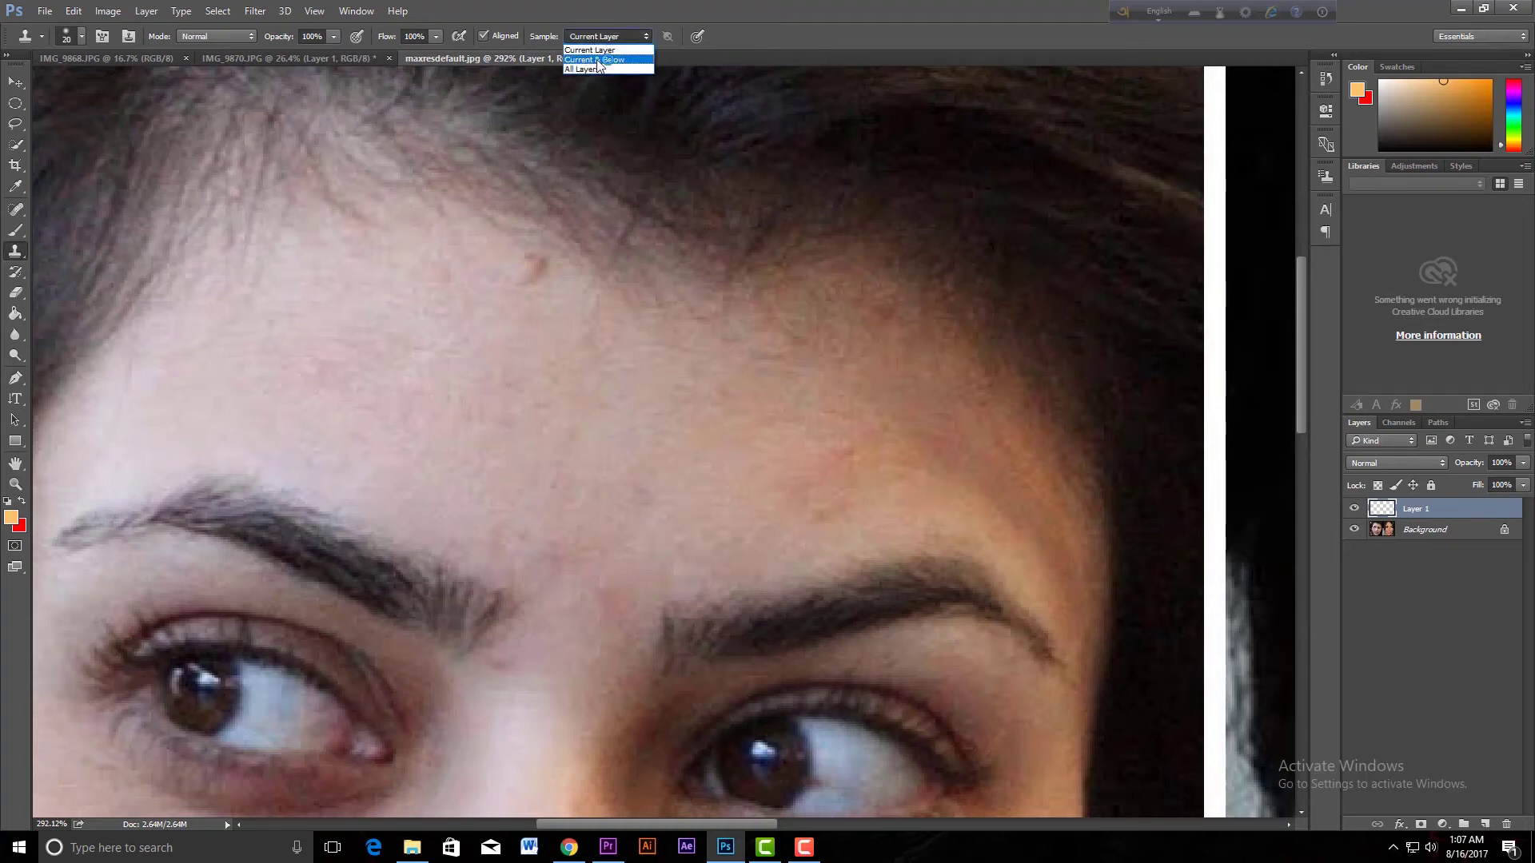
left_click(605, 59)
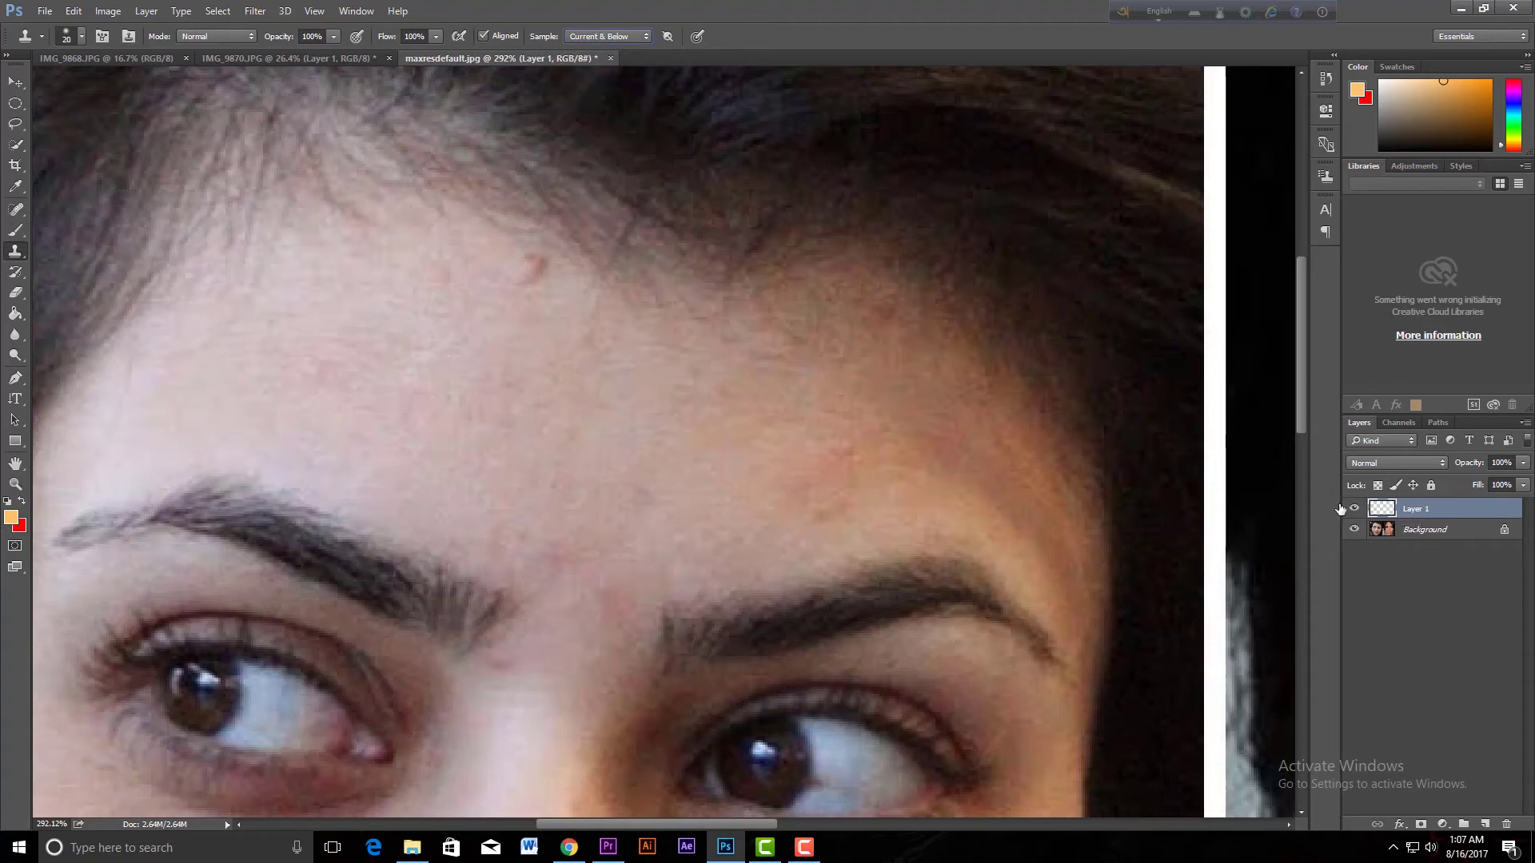
left_click(627, 352, "alt")
left_click(542, 268)
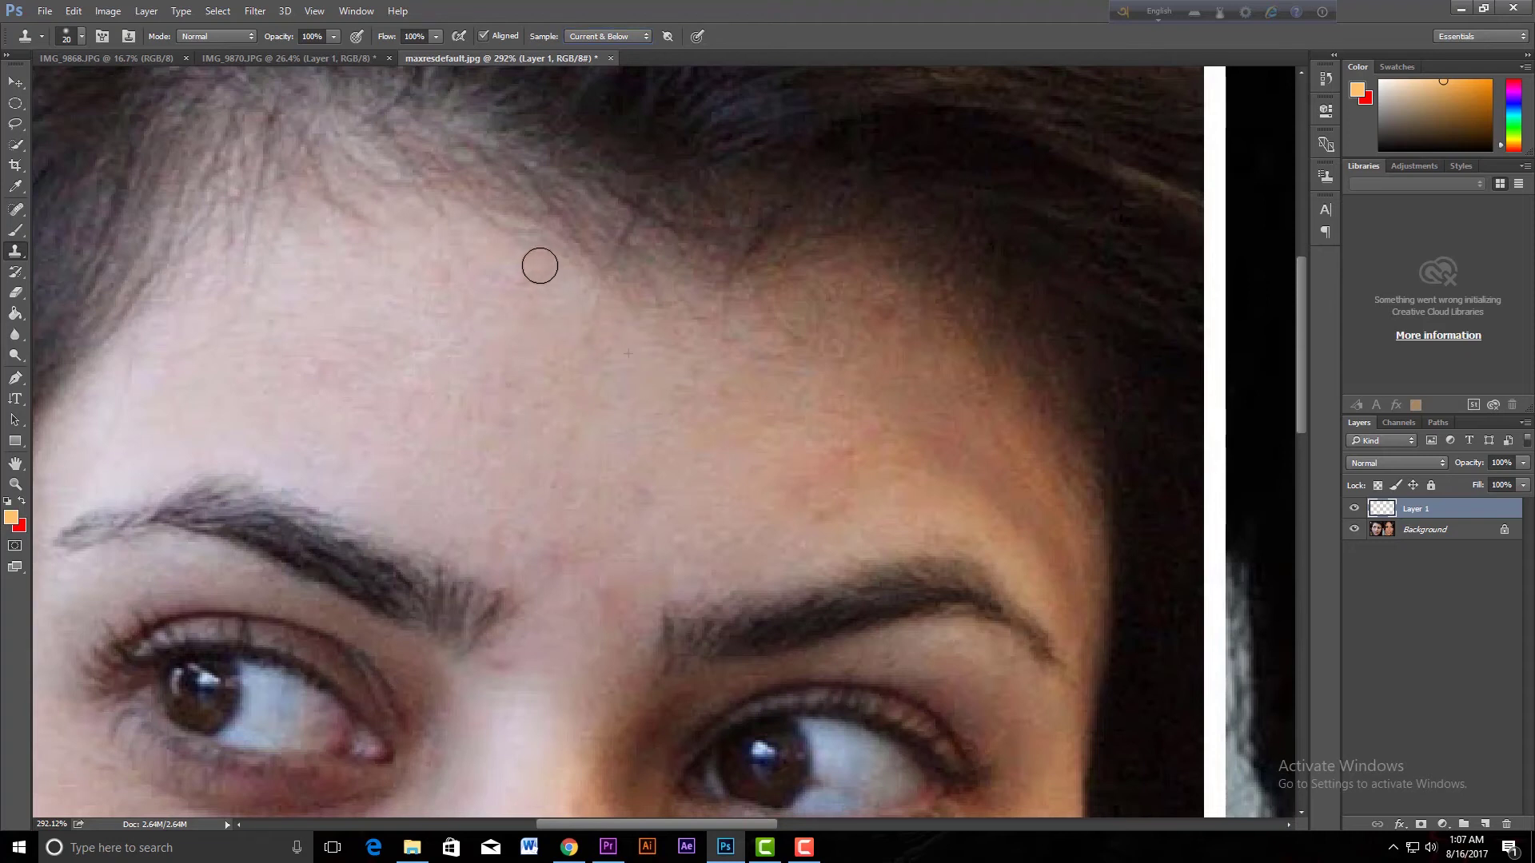
- Review the sampling options, and hide Layer 1 to compare the retouched forehead with the untouched Background
left_click(894, 395)
left_click(596, 37)
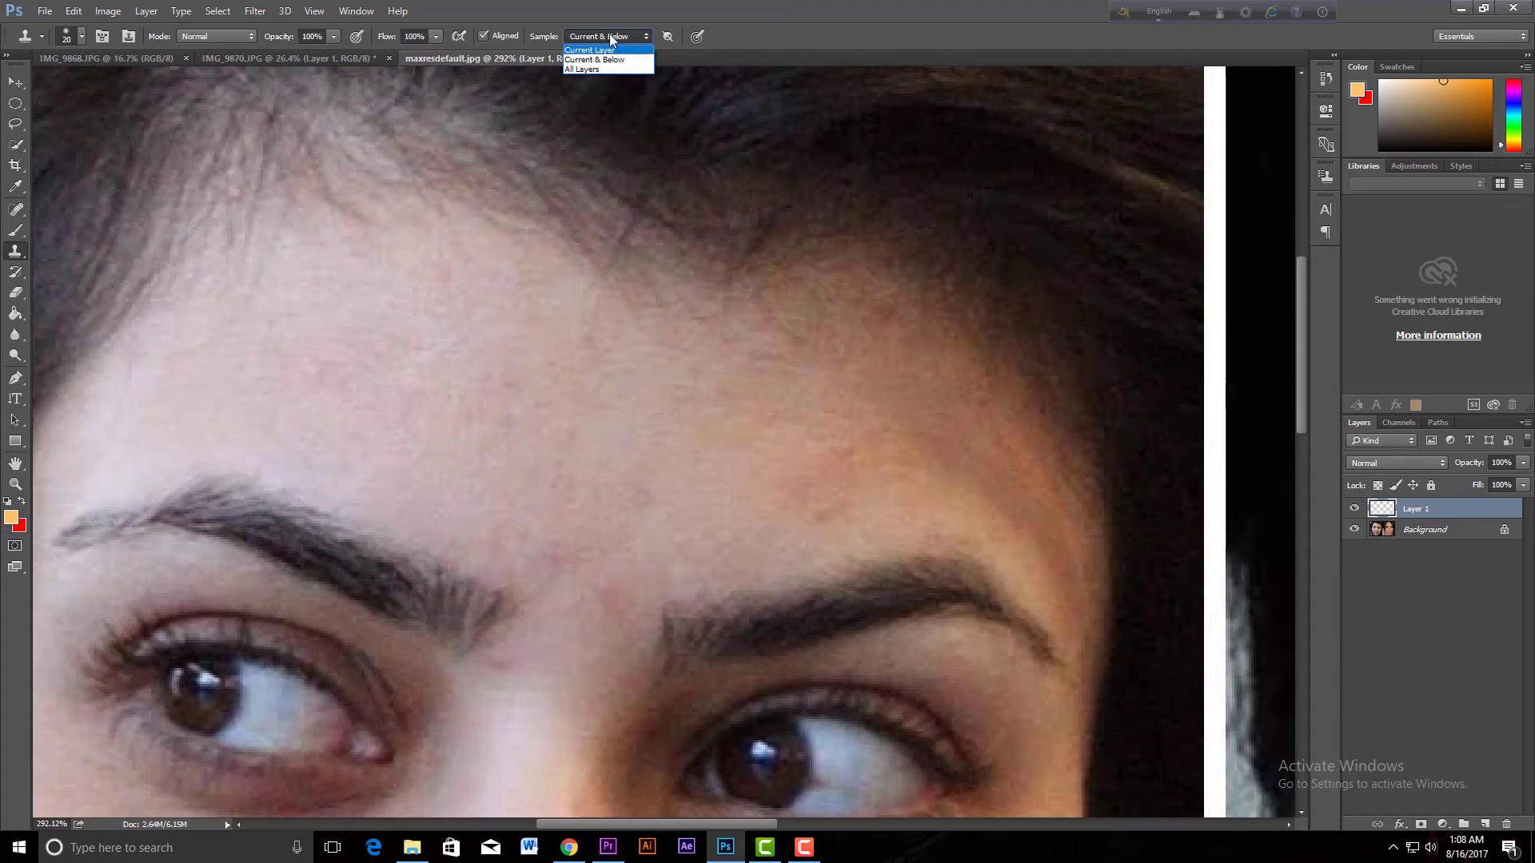
left_click(1425, 603)
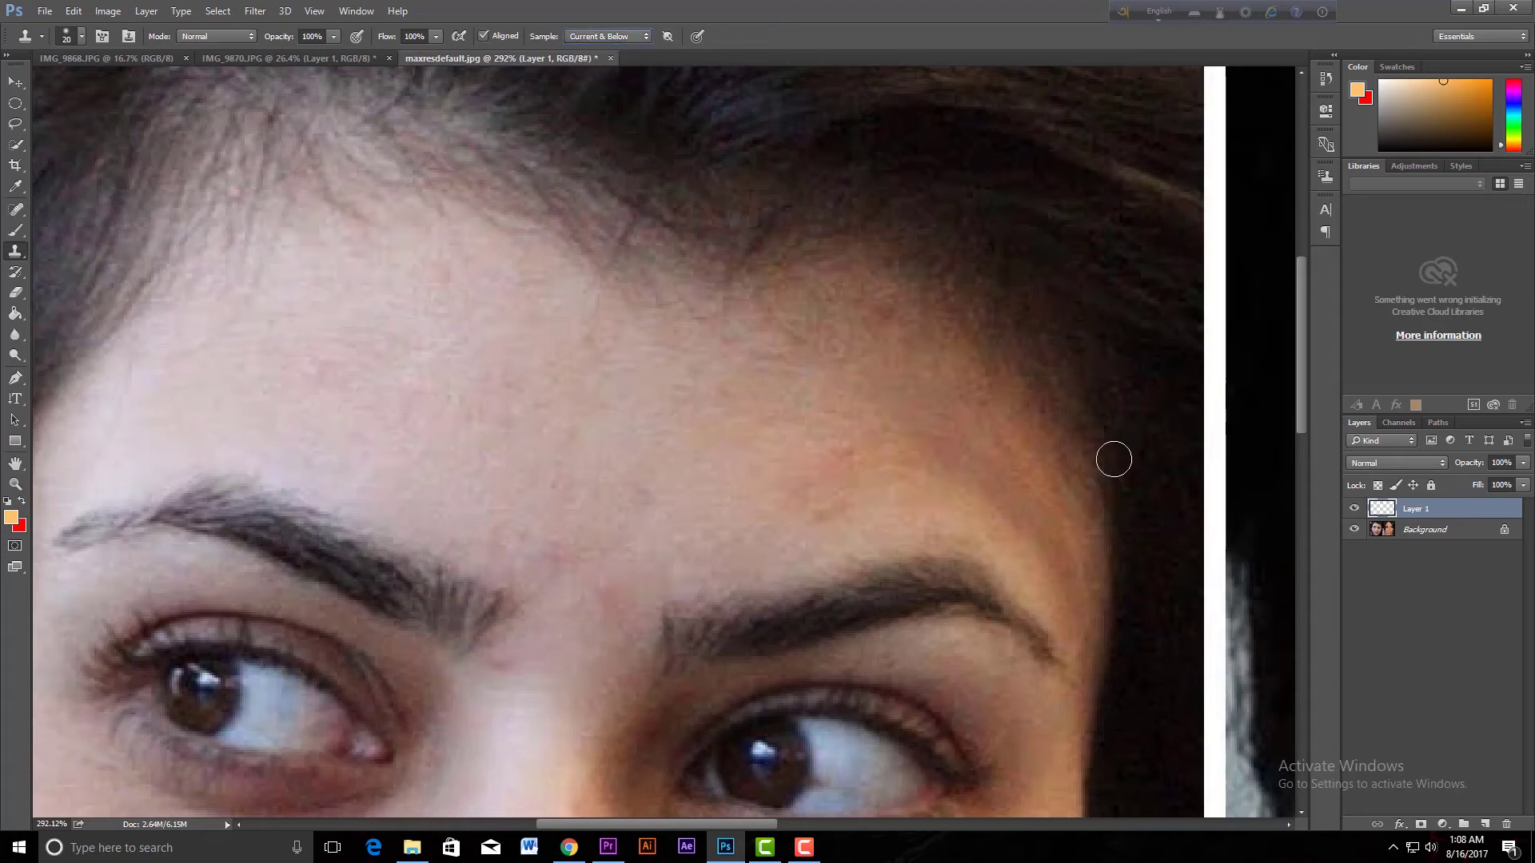
left_click(1354, 510)
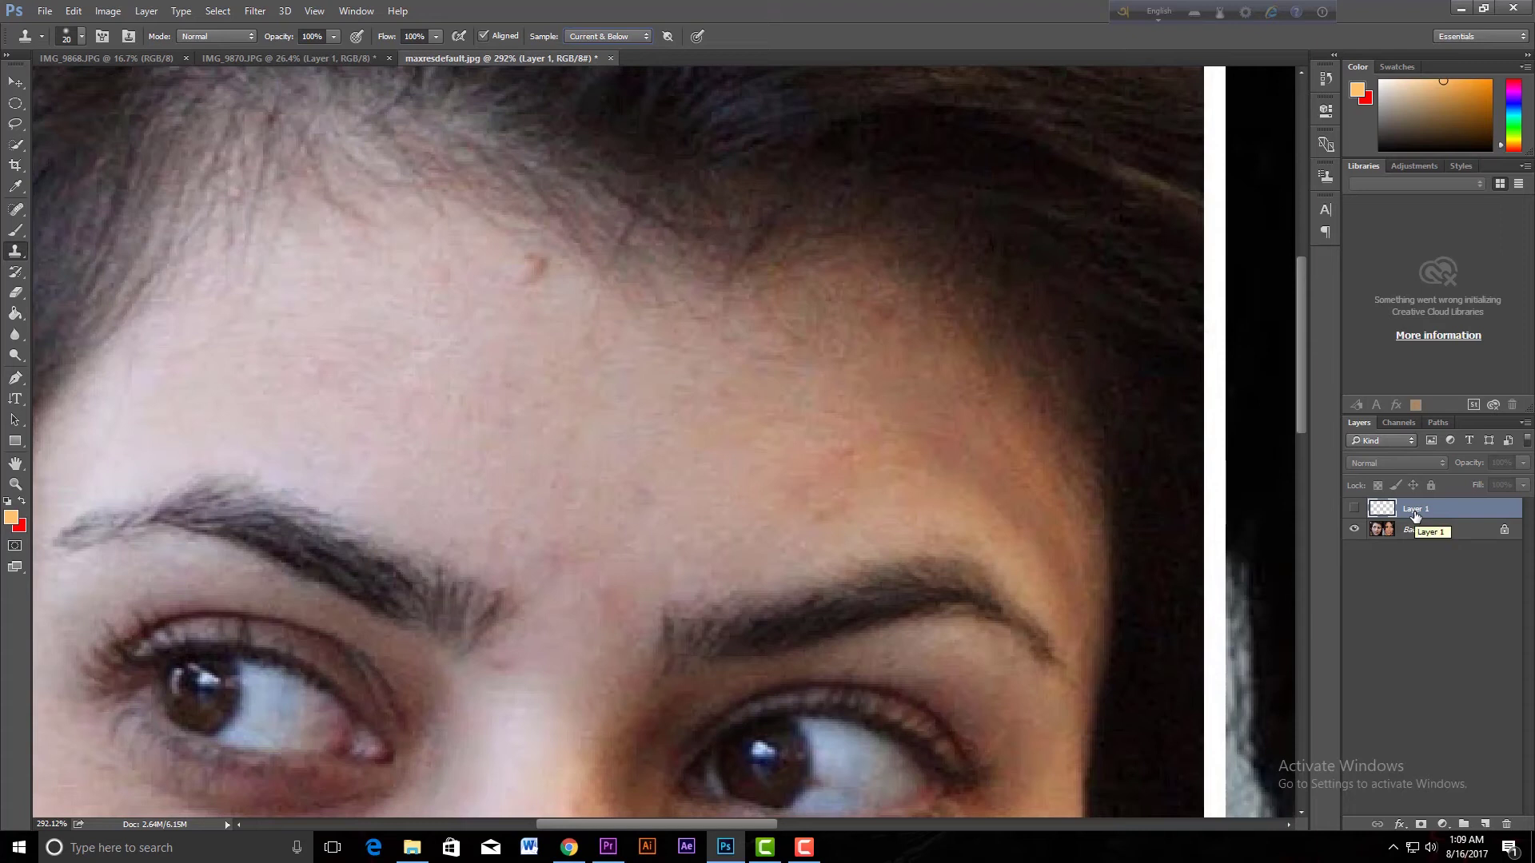
left_click(1447, 538)
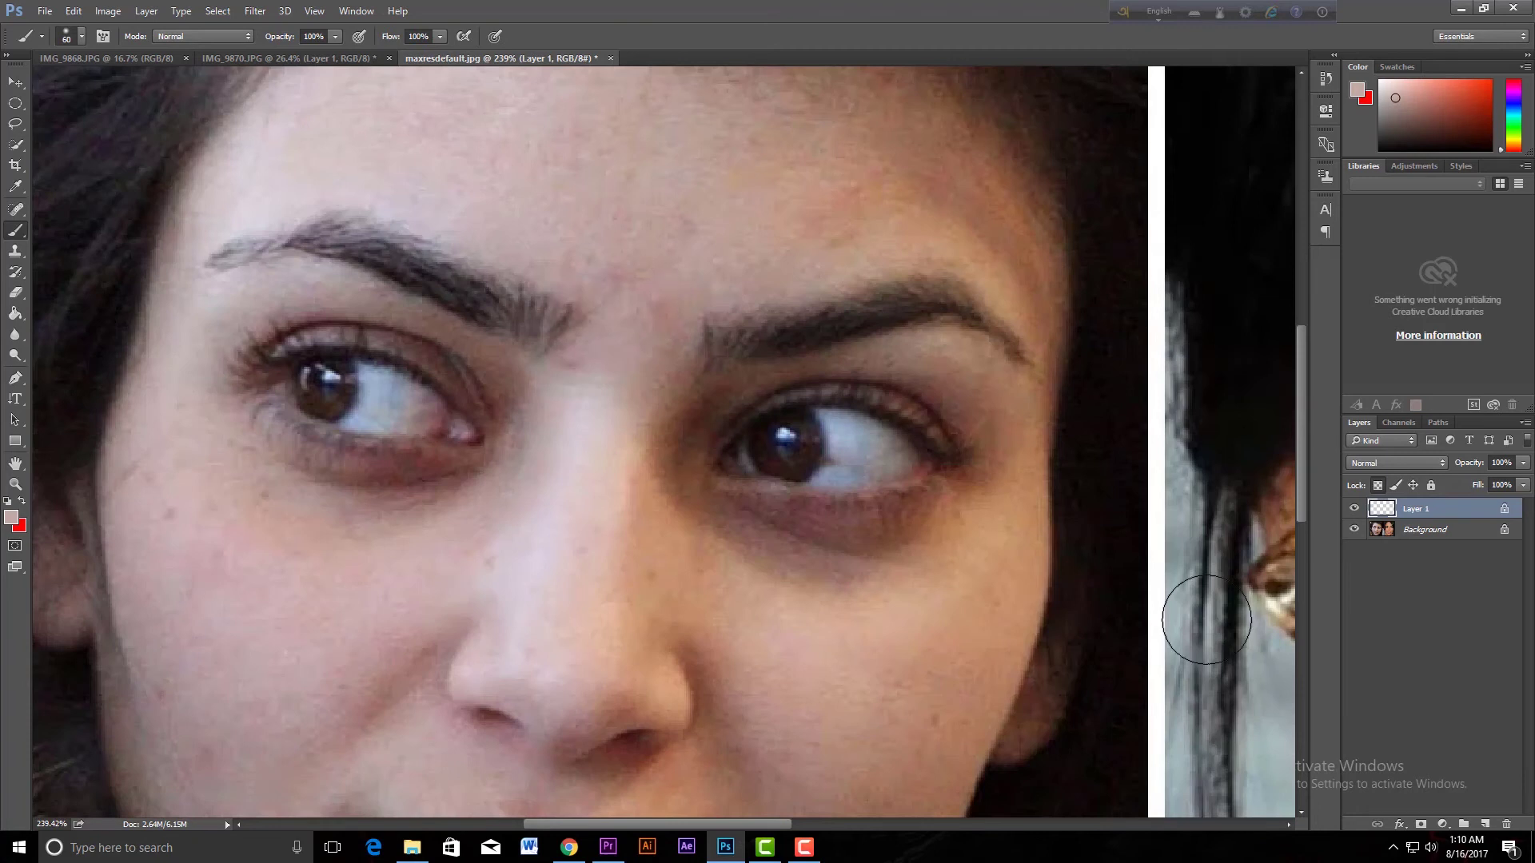
- Add a new empty layer above Layer 1
left_click(1485, 824)
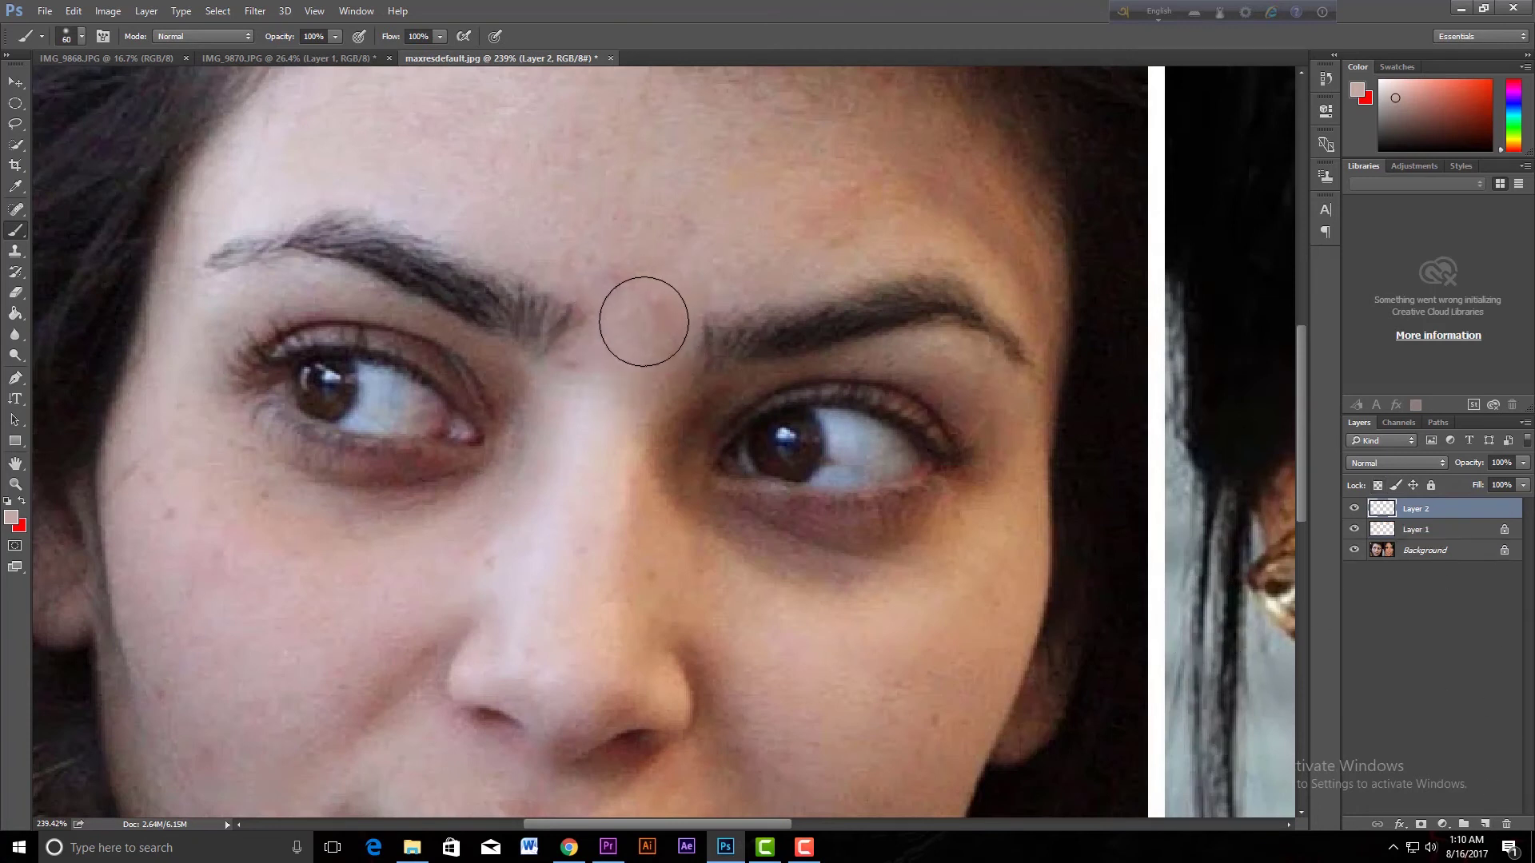
scroll(643, 321, "up", 3)
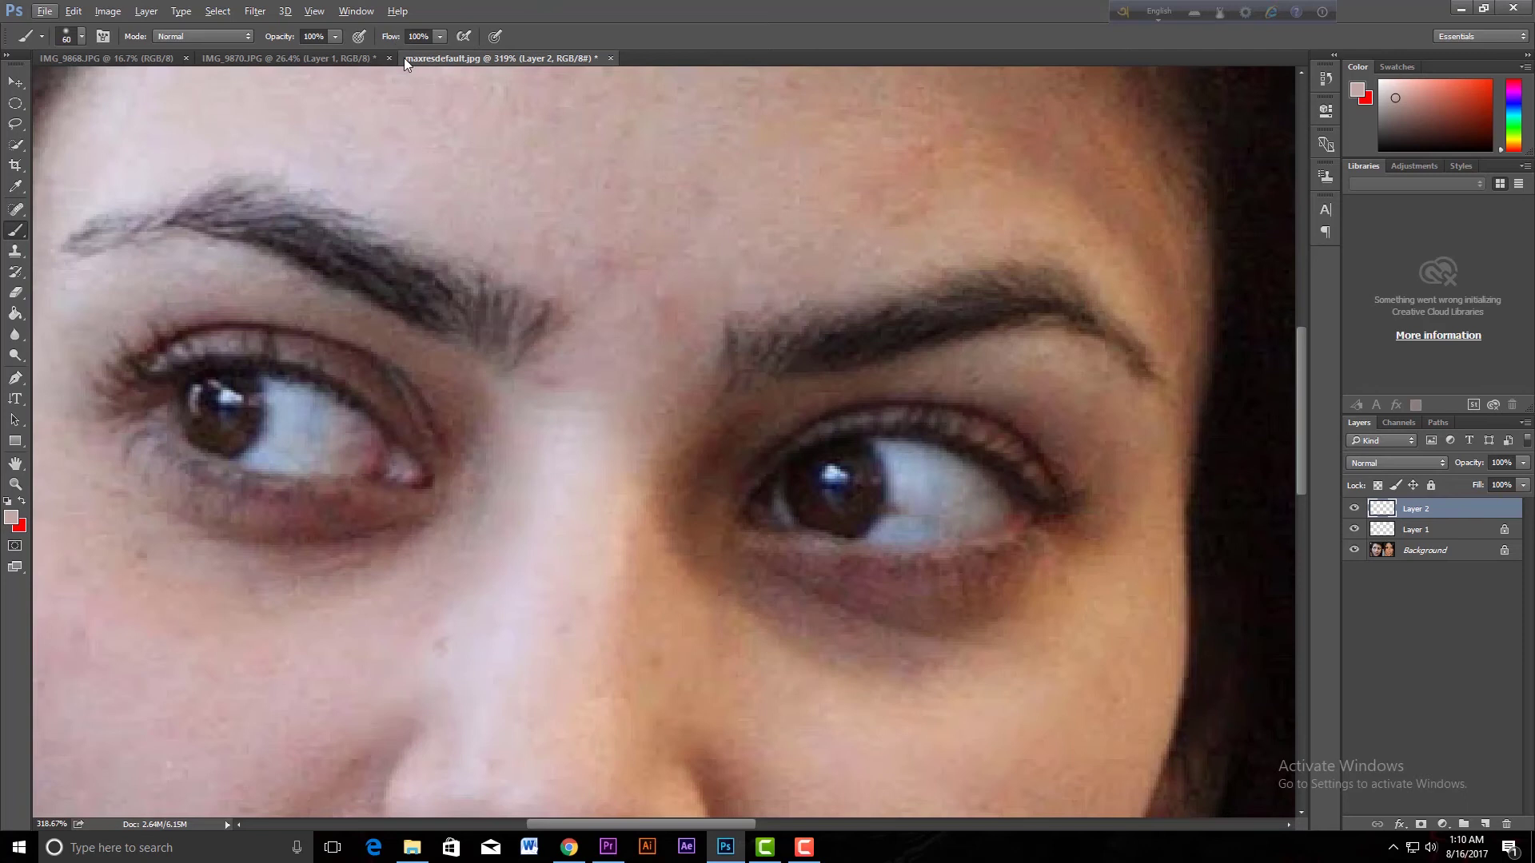
- With the Clone Stamp at brush size 20, clone clear forehead skin over the reddish patch between the eyebrows on Layer 2
left_click(15, 250)
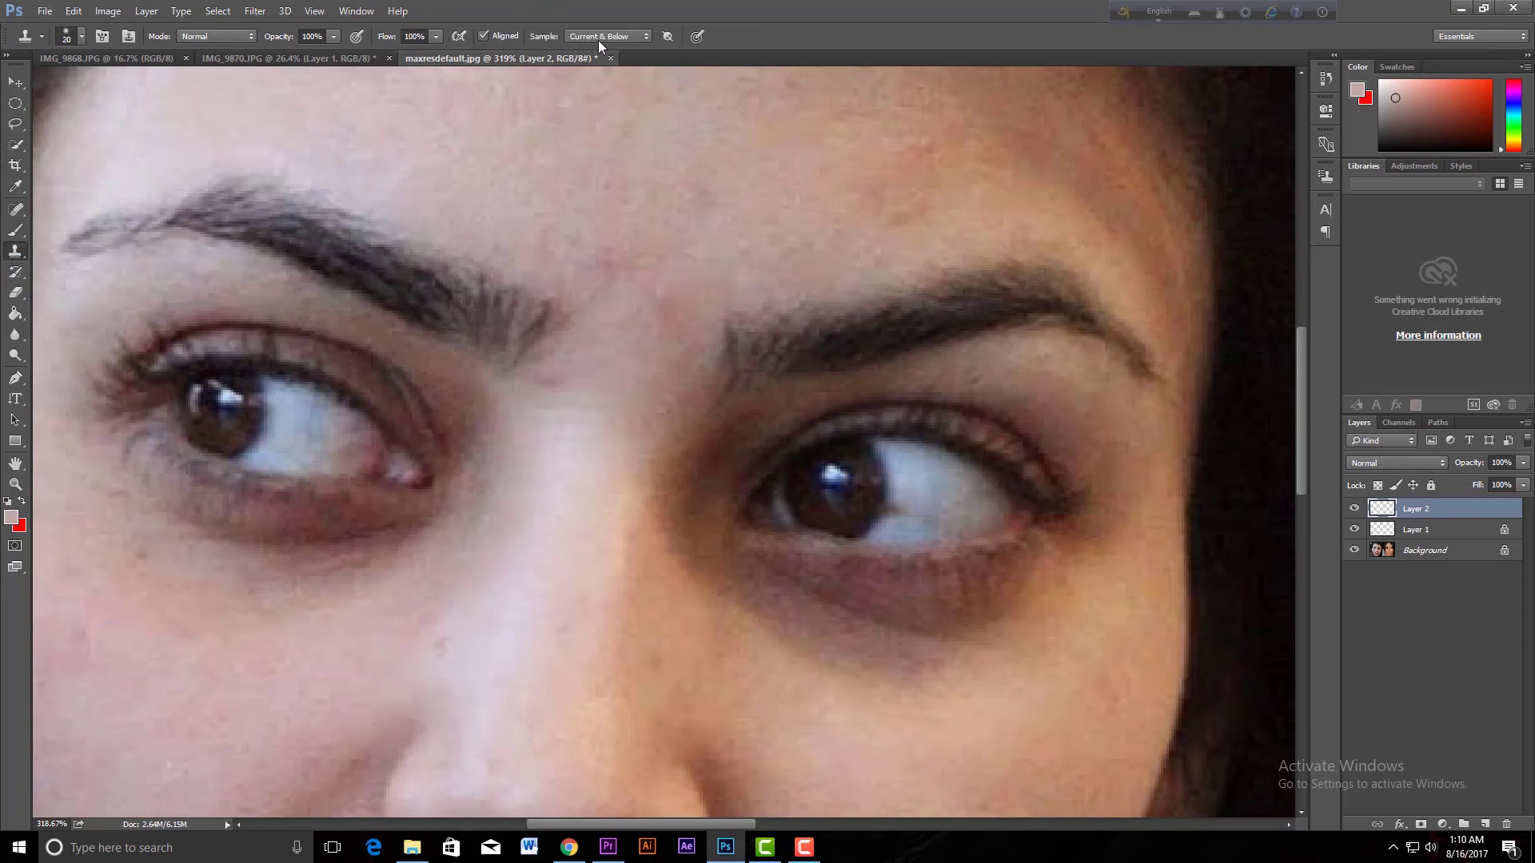
left_click(653, 343)
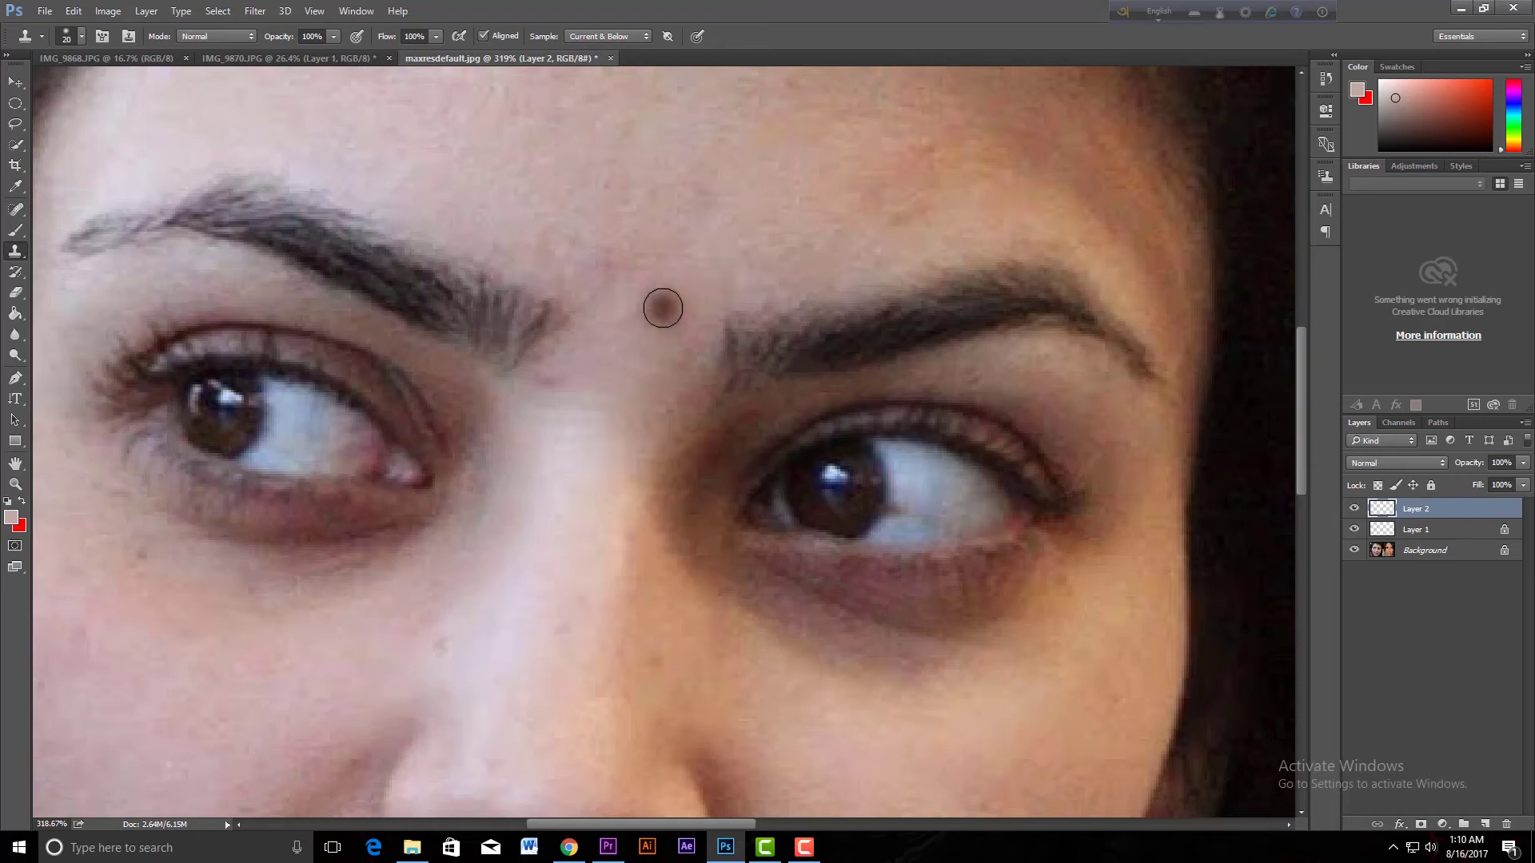
key("bracketright")
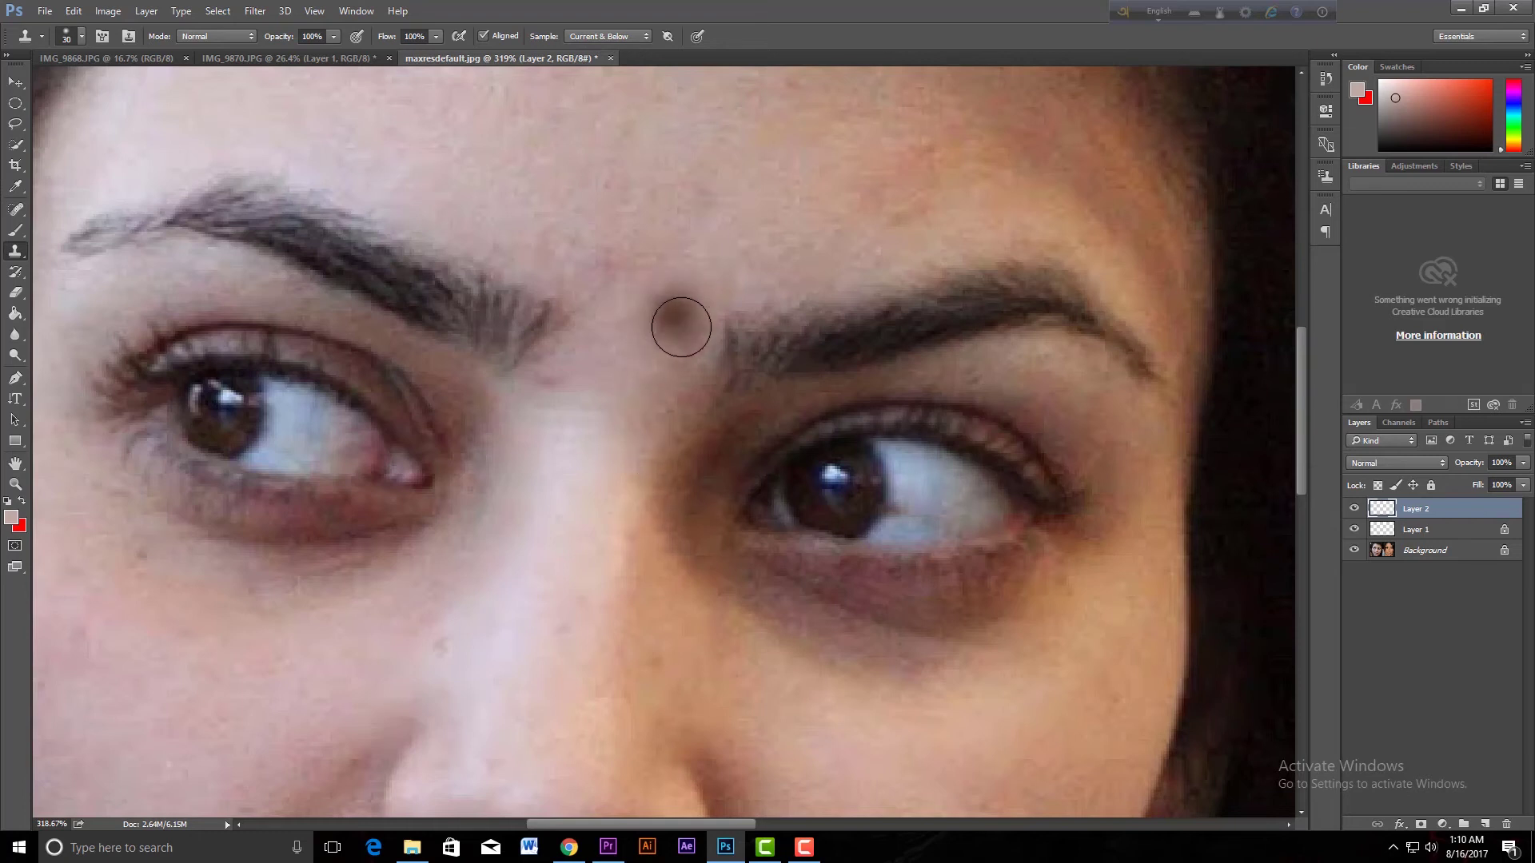
scroll(675, 328, "up", 3)
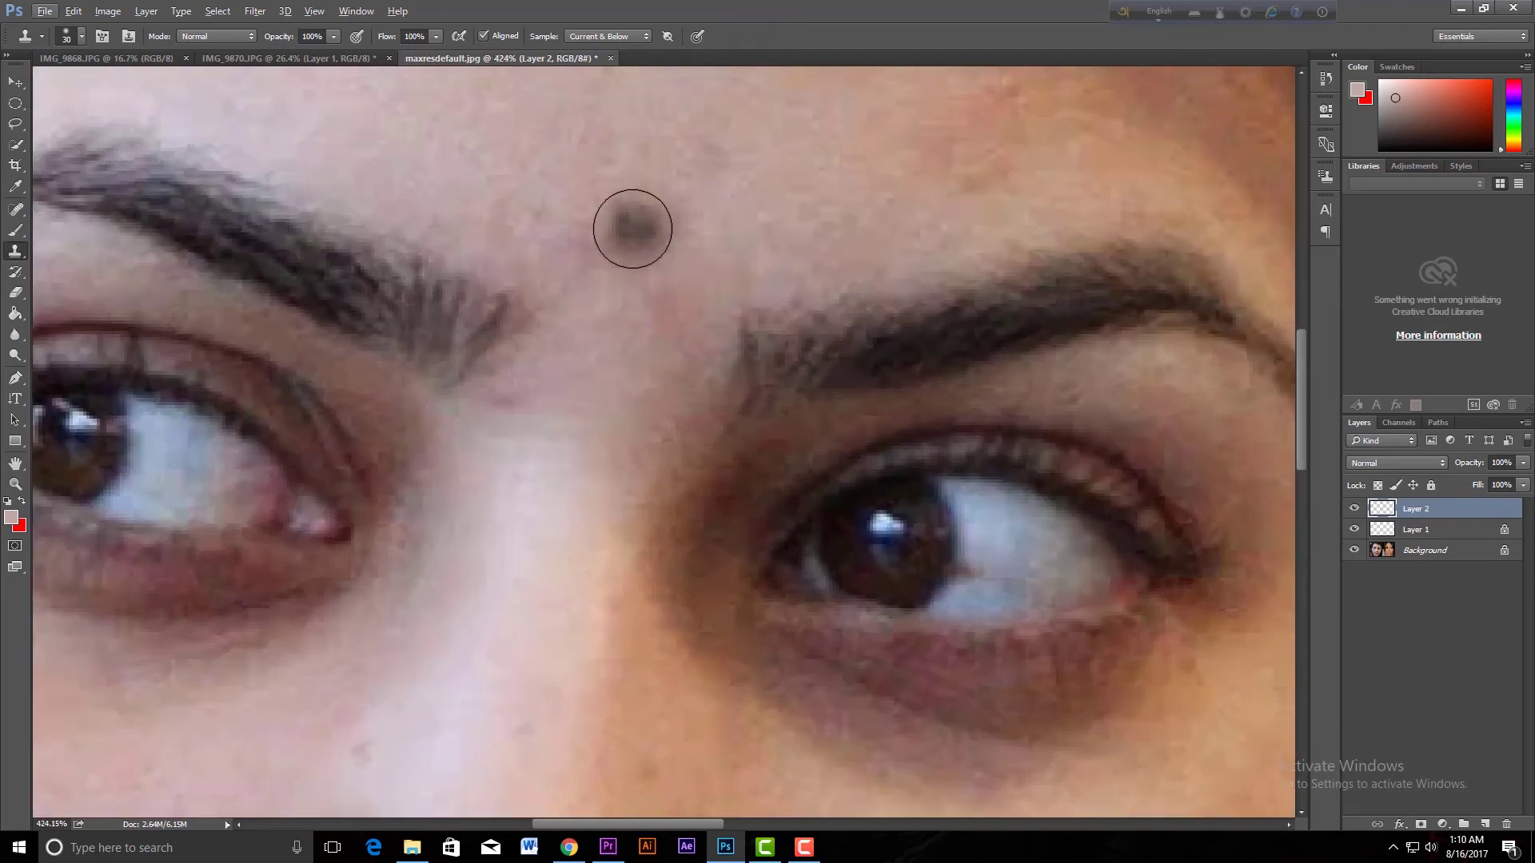
key("bracketleft")
key("bracketleft")
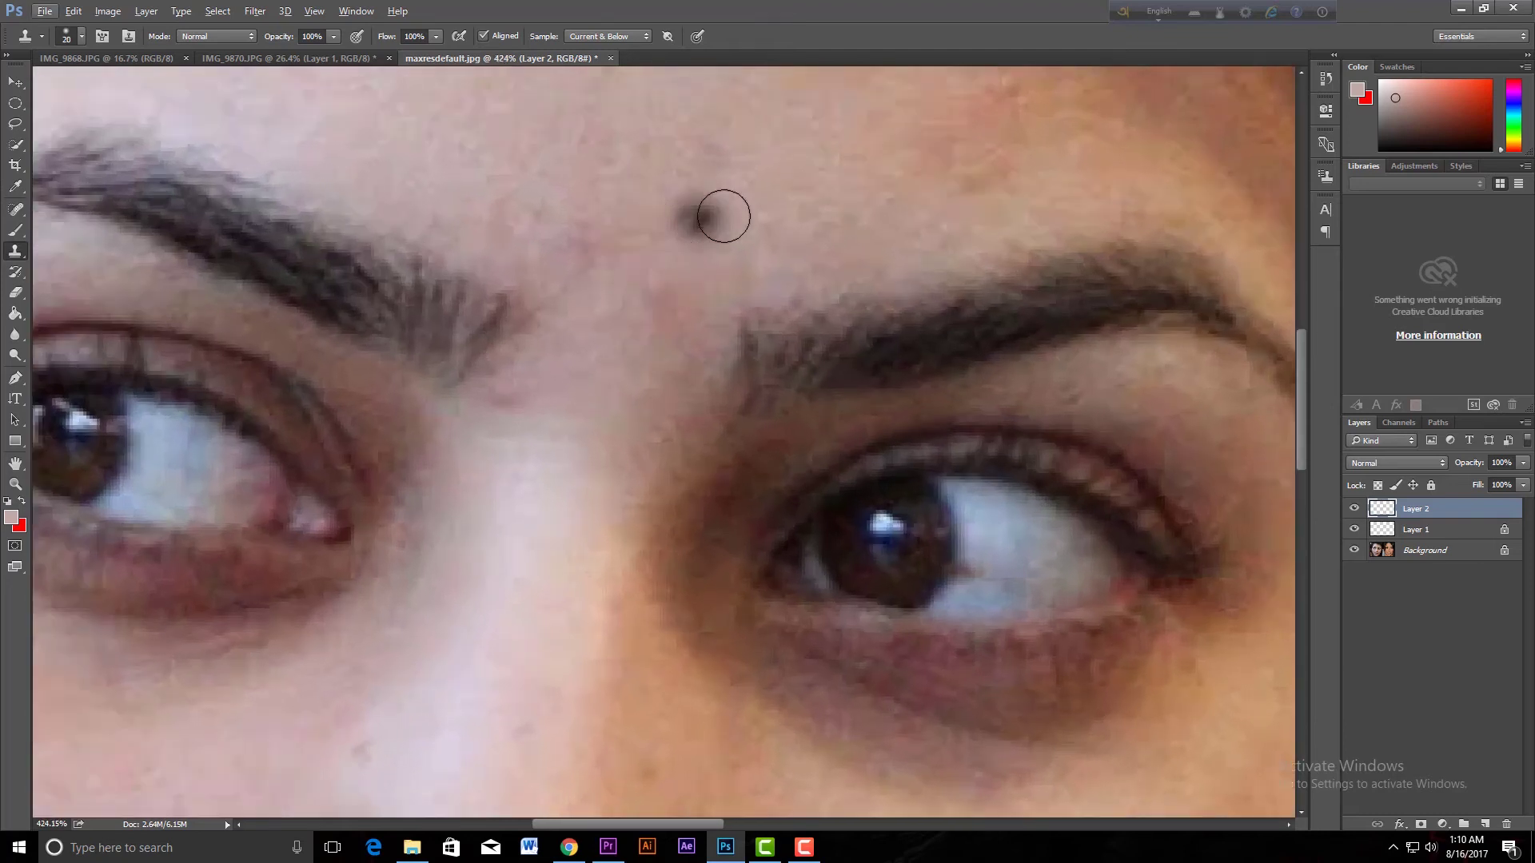
left_click(634, 229)
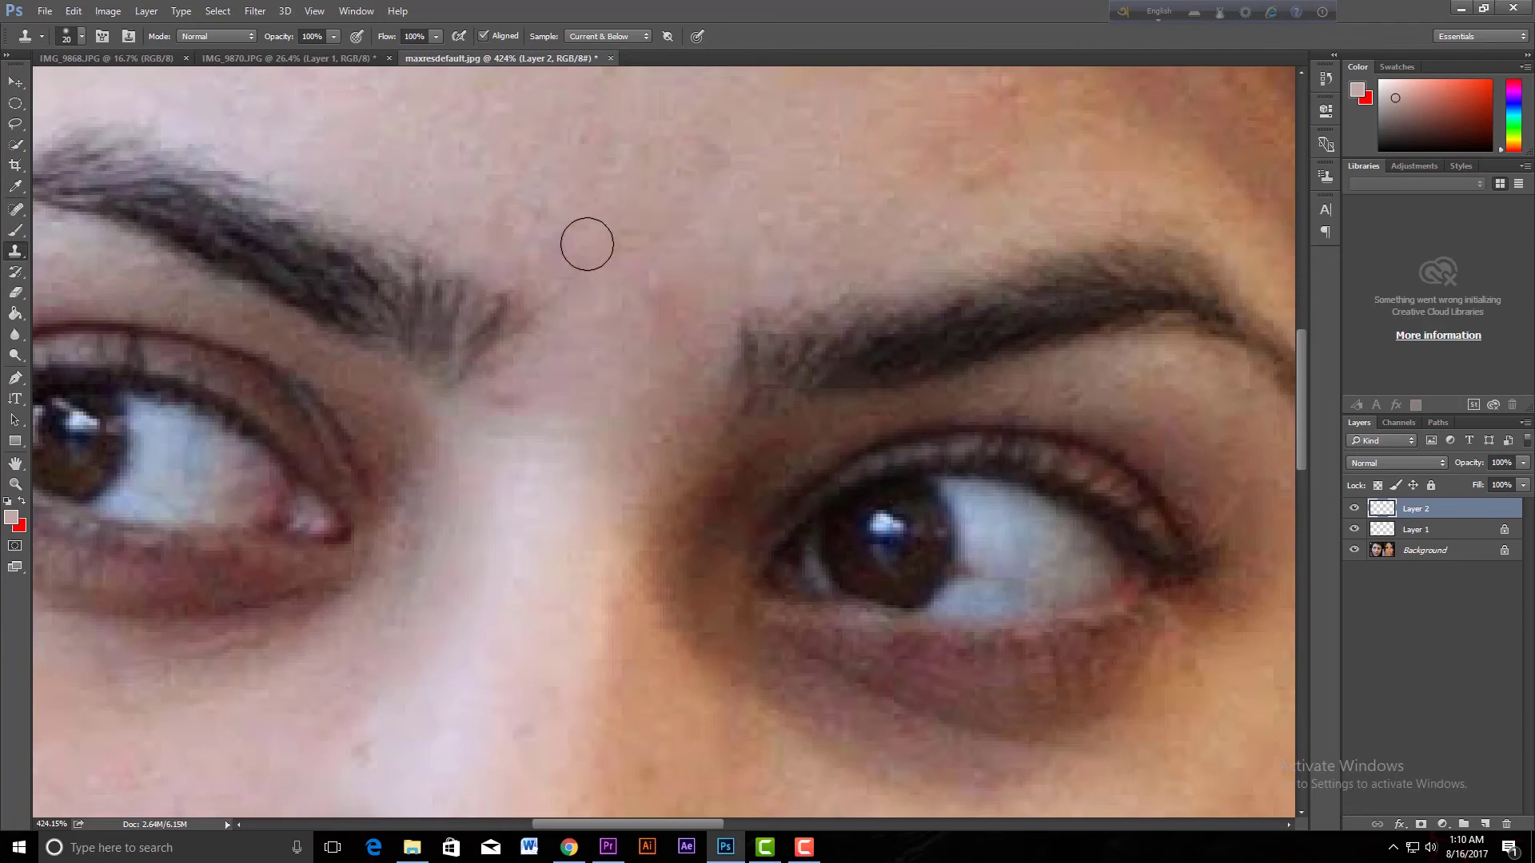
left_click(687, 246, "alt")
left_click(649, 287)
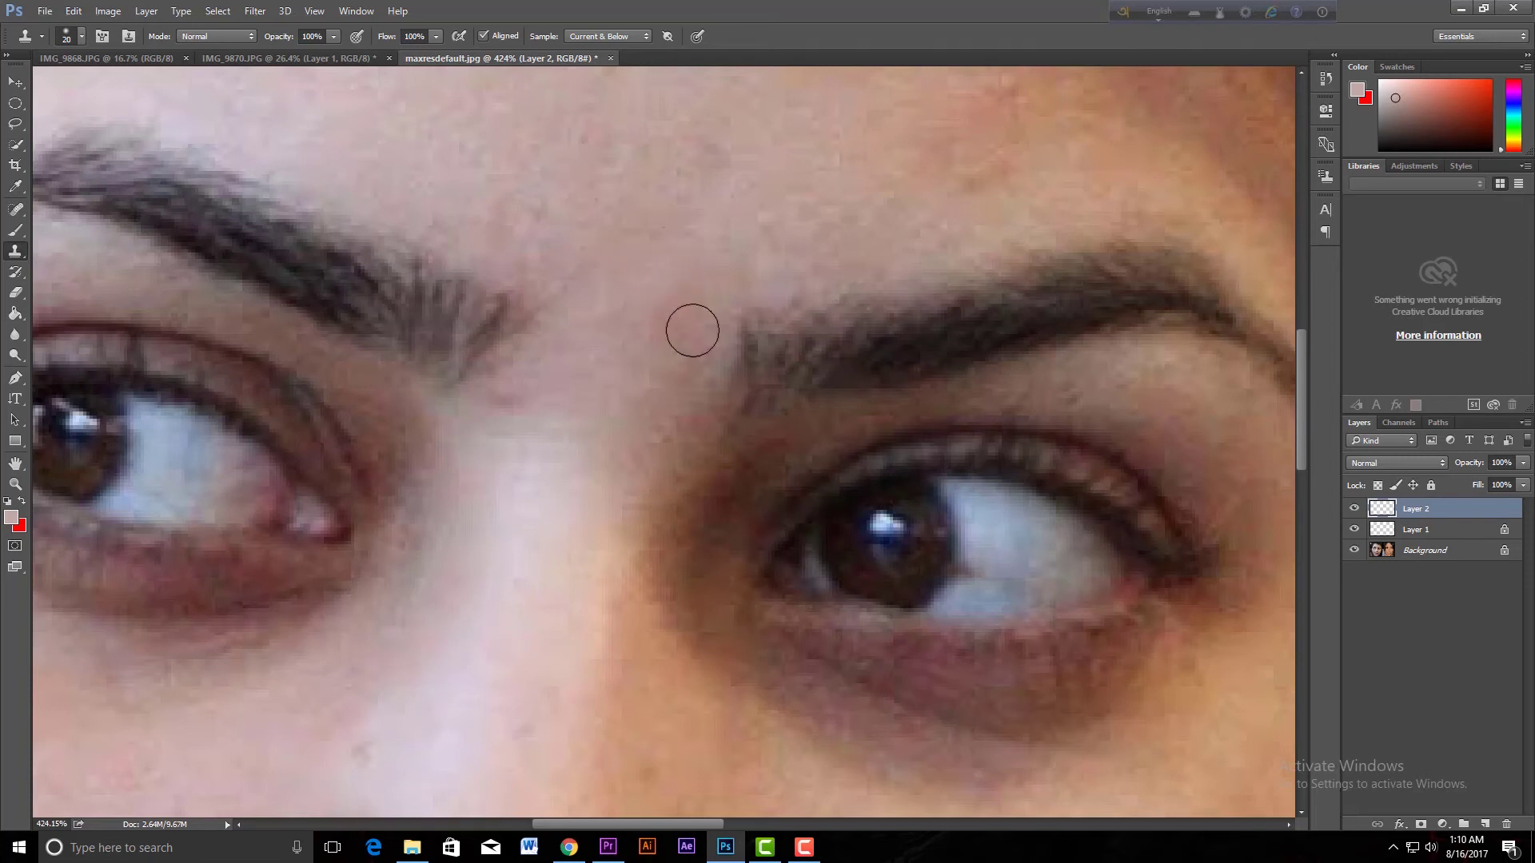
left_click(705, 258, "alt")
left_click_drag(681, 312, 661, 304)
- Clone nearby clear skin over the reddish mark below the inner end of the left eyebrow, beside the nose bridge
left_click_drag(630, 571, 591, 433)
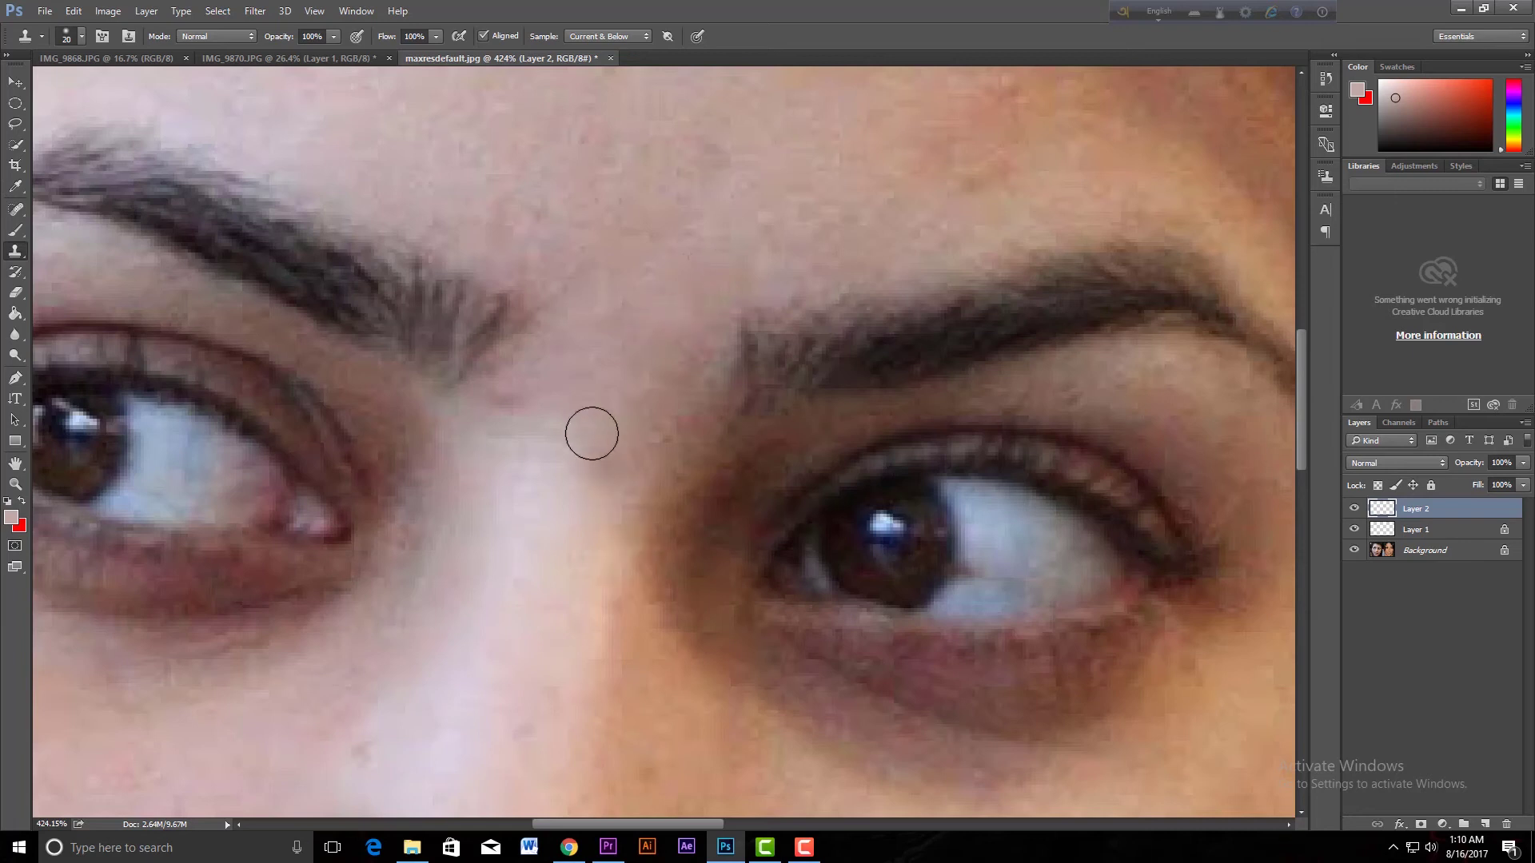
left_click(508, 440, "alt")
left_click(519, 475)
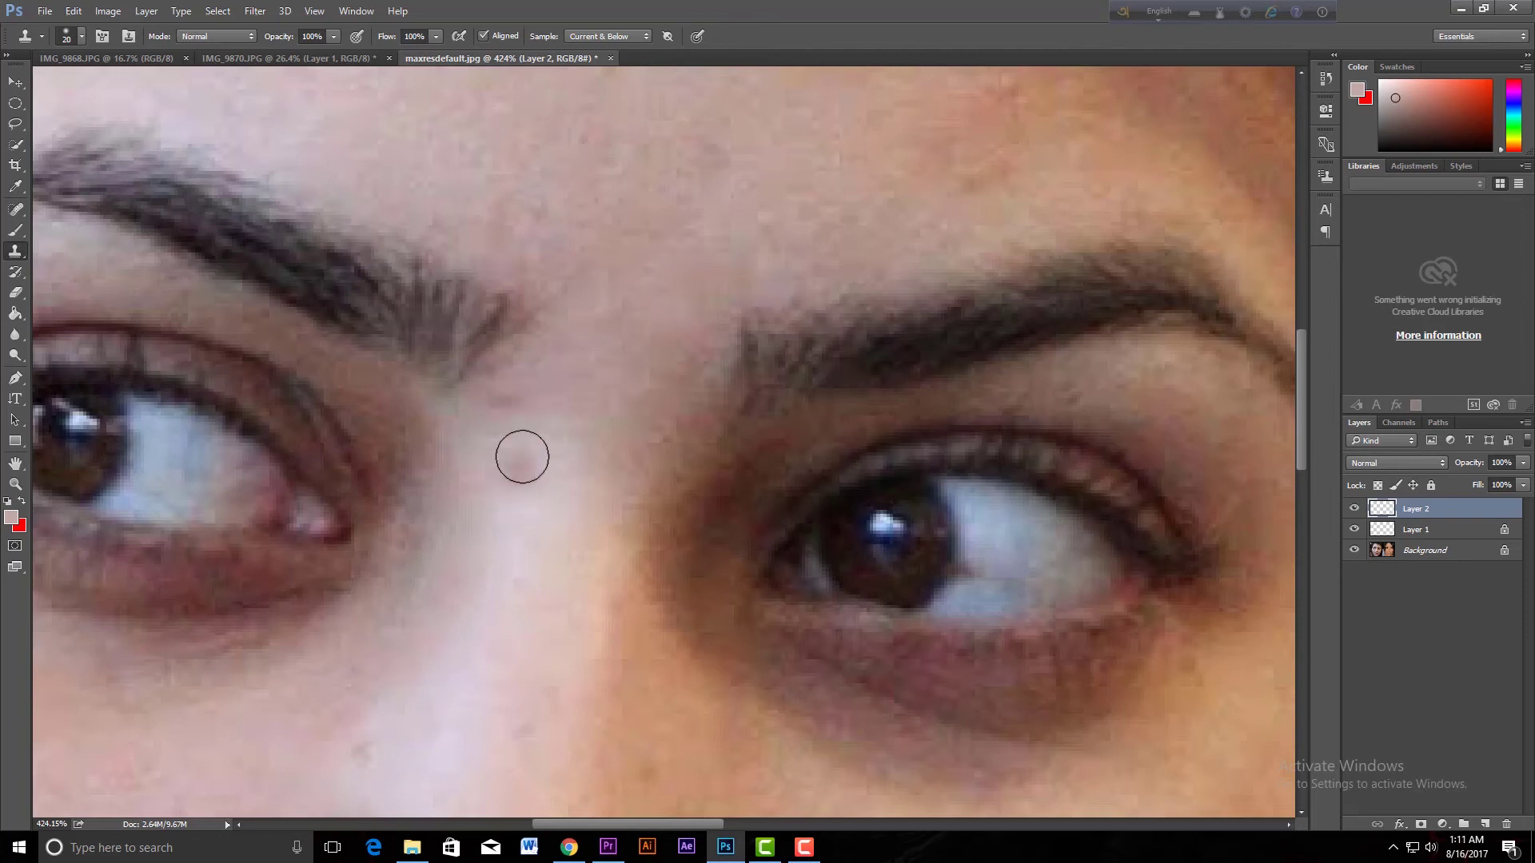
left_click(520, 473, "alt")
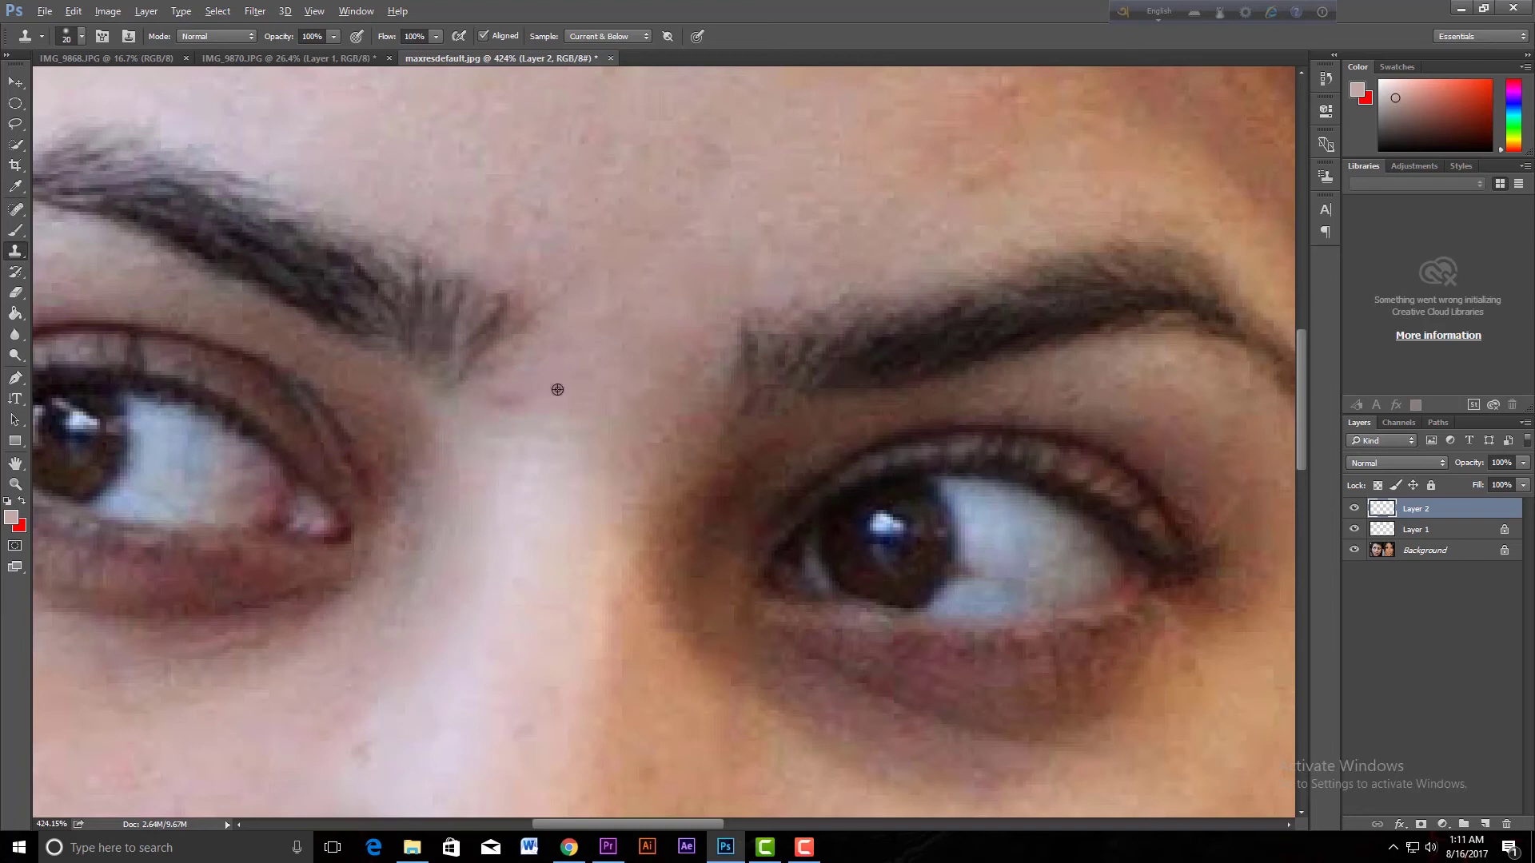
key("alt")
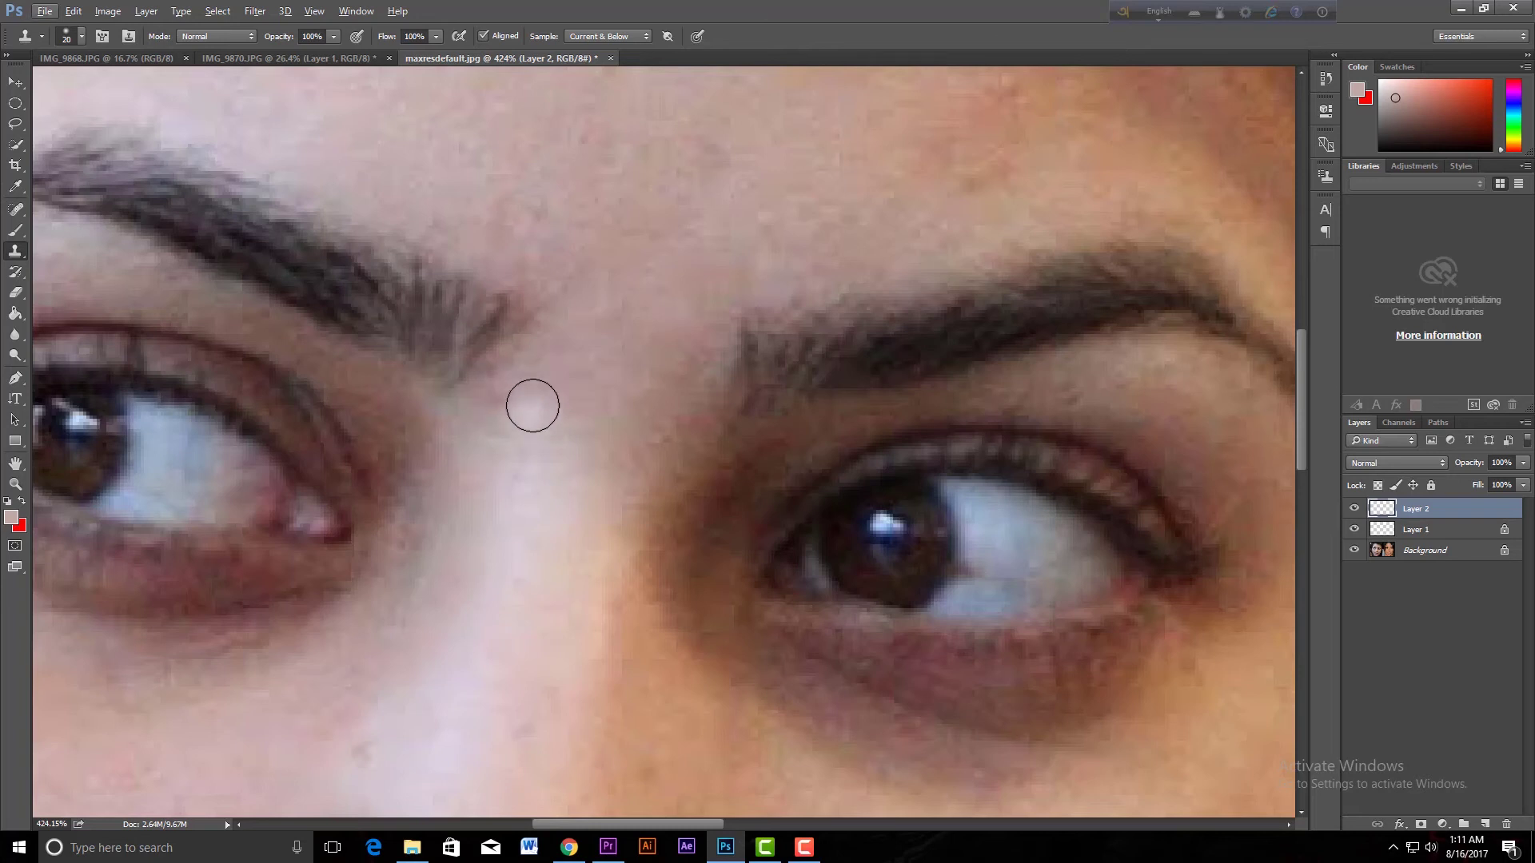
left_click(554, 384, "alt")
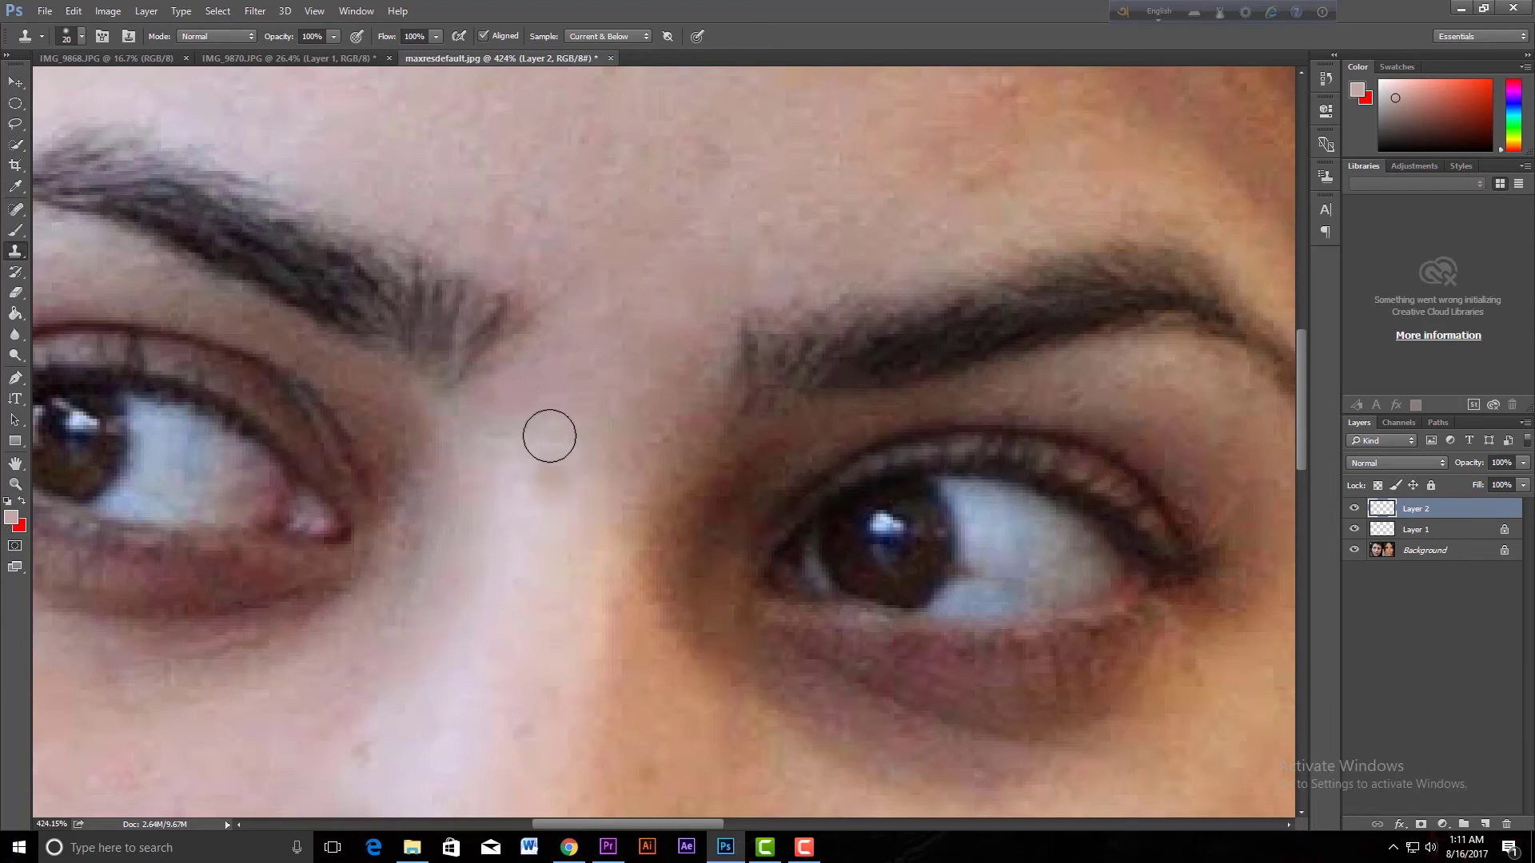
- Touch up the forehead skin just above the inner end of the left eyebrow with the Clone Stamp
scroll(688, 501, "down", 5)
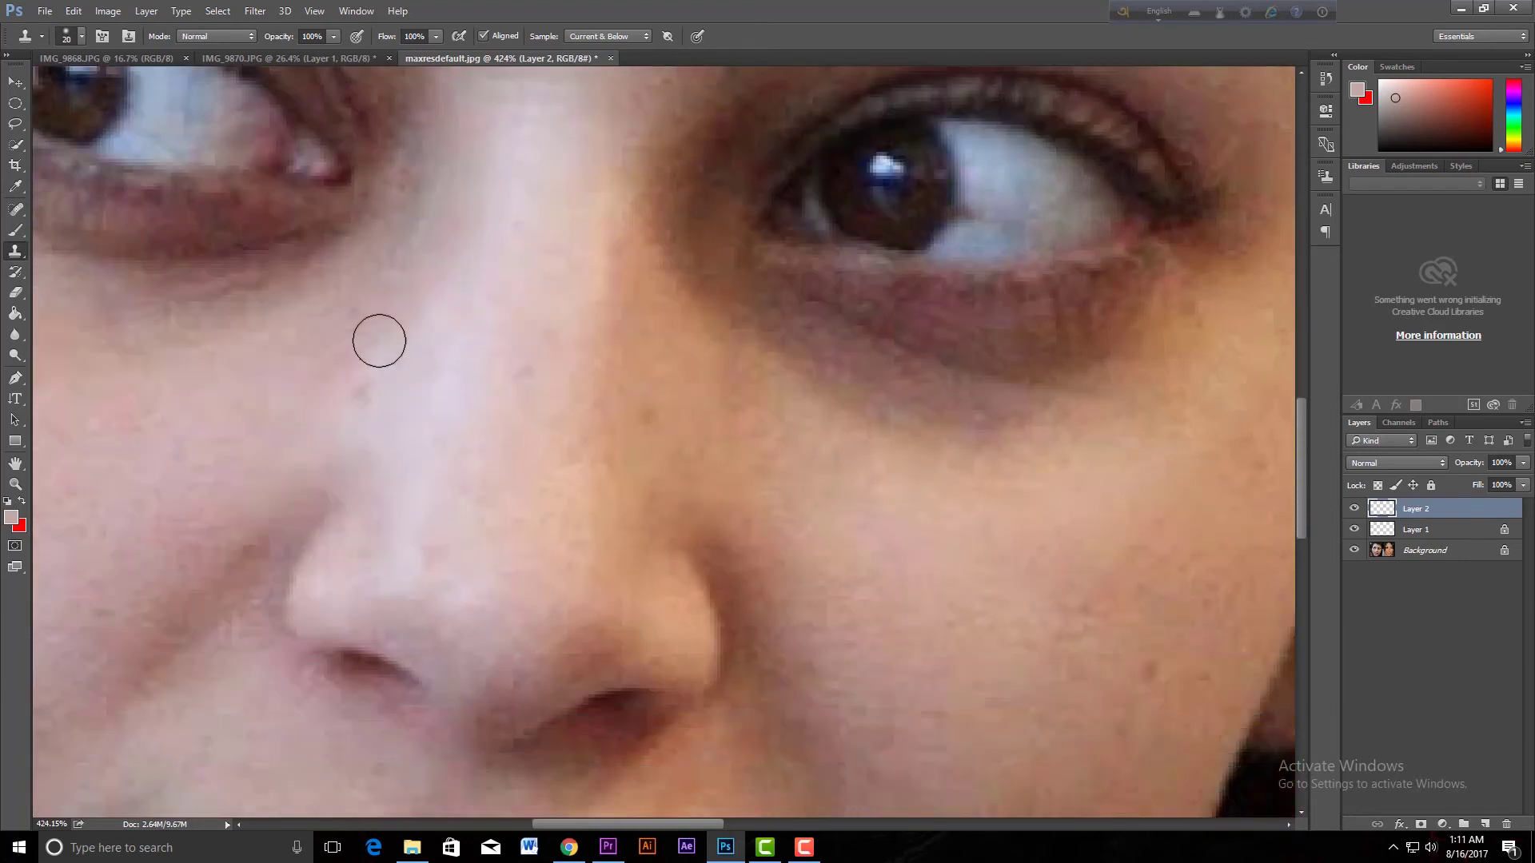
scroll(452, 466, "up", 3)
scroll(455, 467, "up", 3)
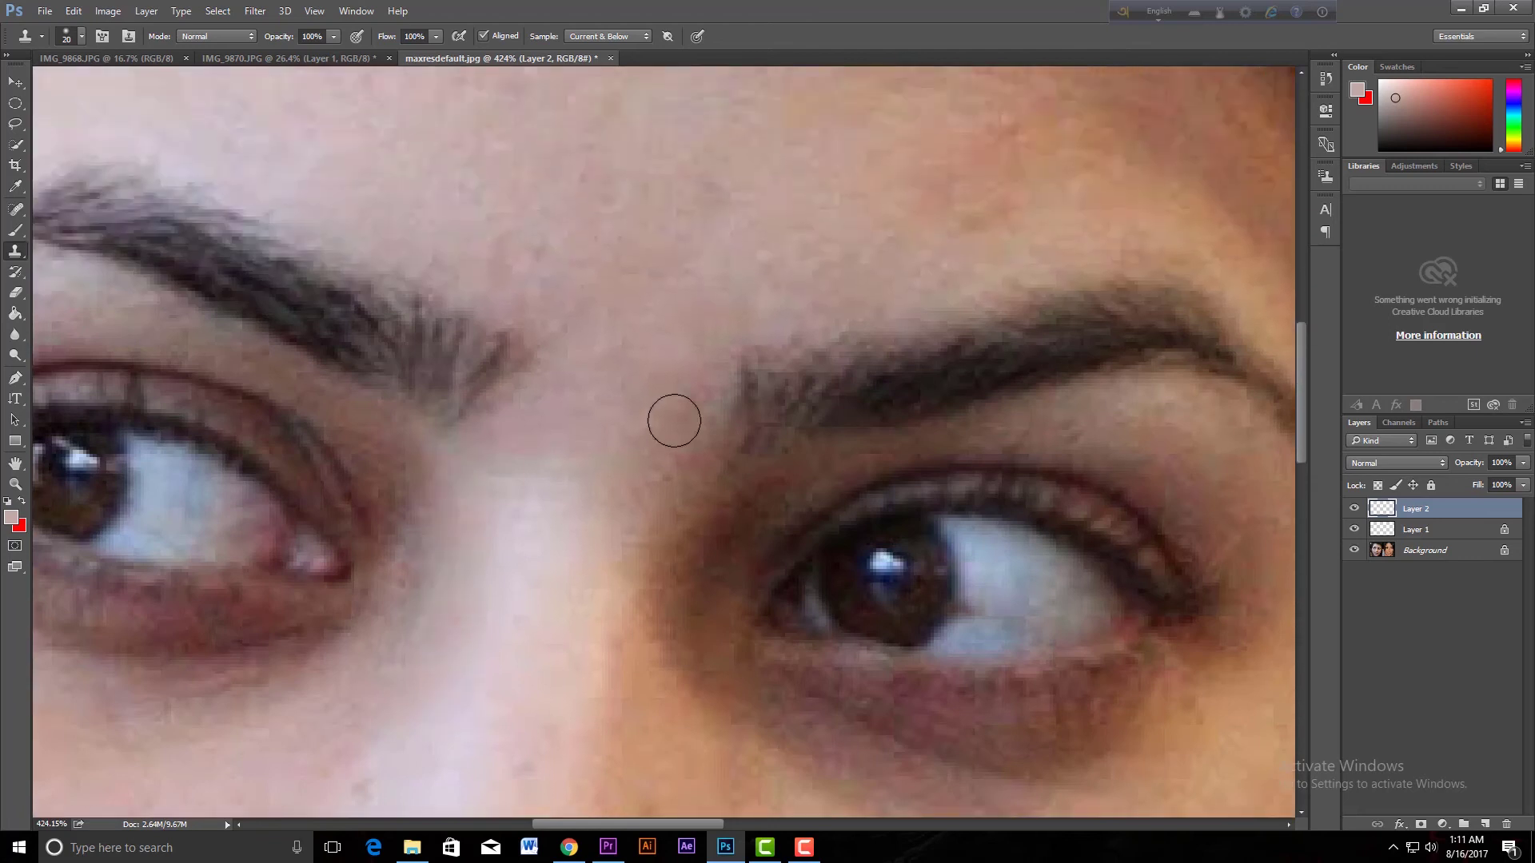
left_click(486, 216, "alt")
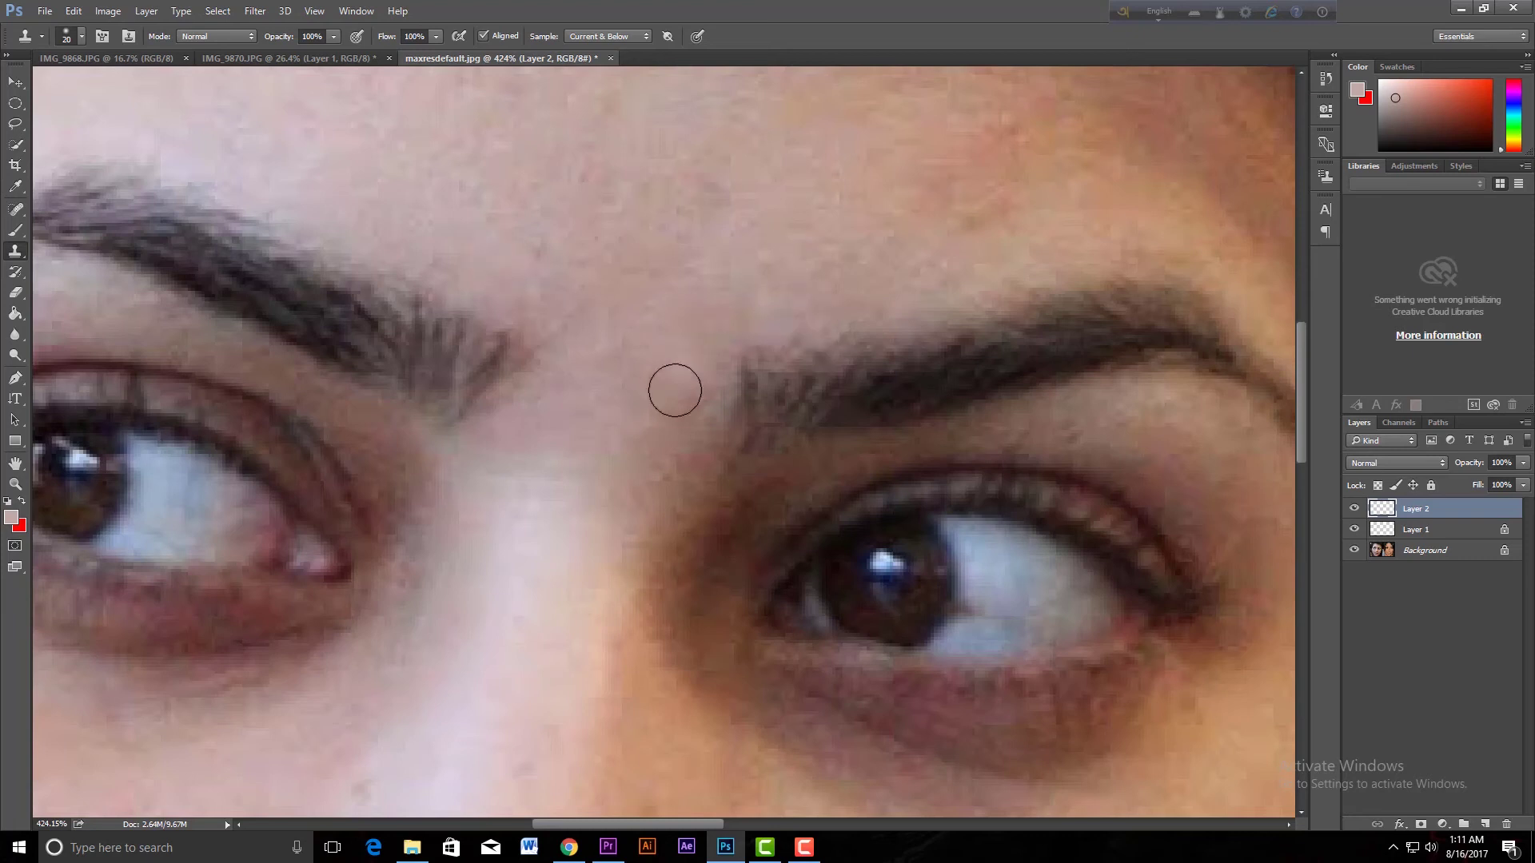
- Toggle the visibility of Layer 2 to compare the face before and after retouching
scroll(668, 431, "down", 5)
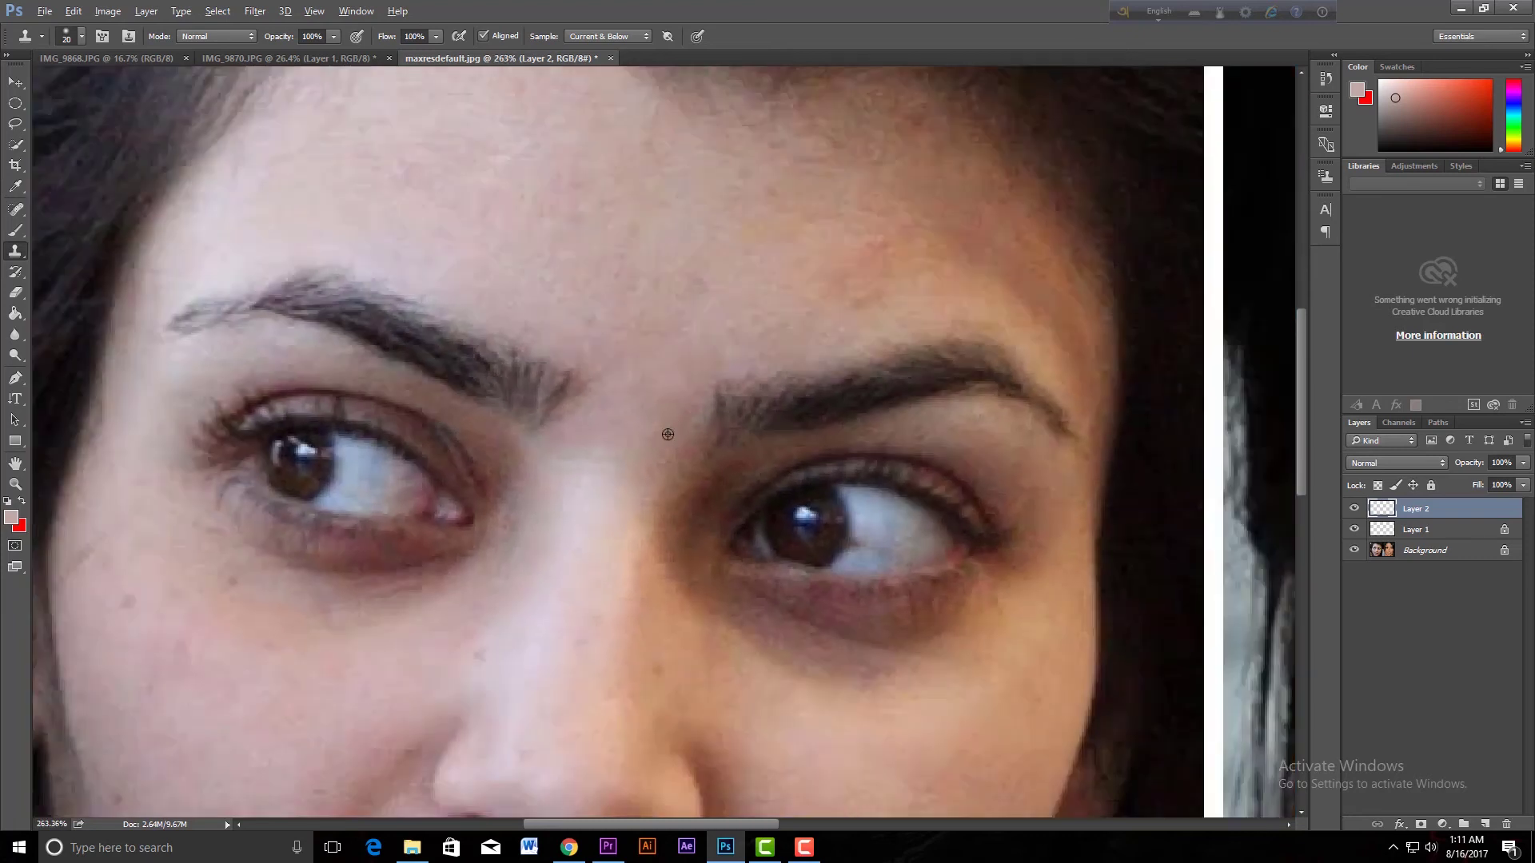
scroll(667, 432, "up", 4)
scroll(668, 432, "down", 1)
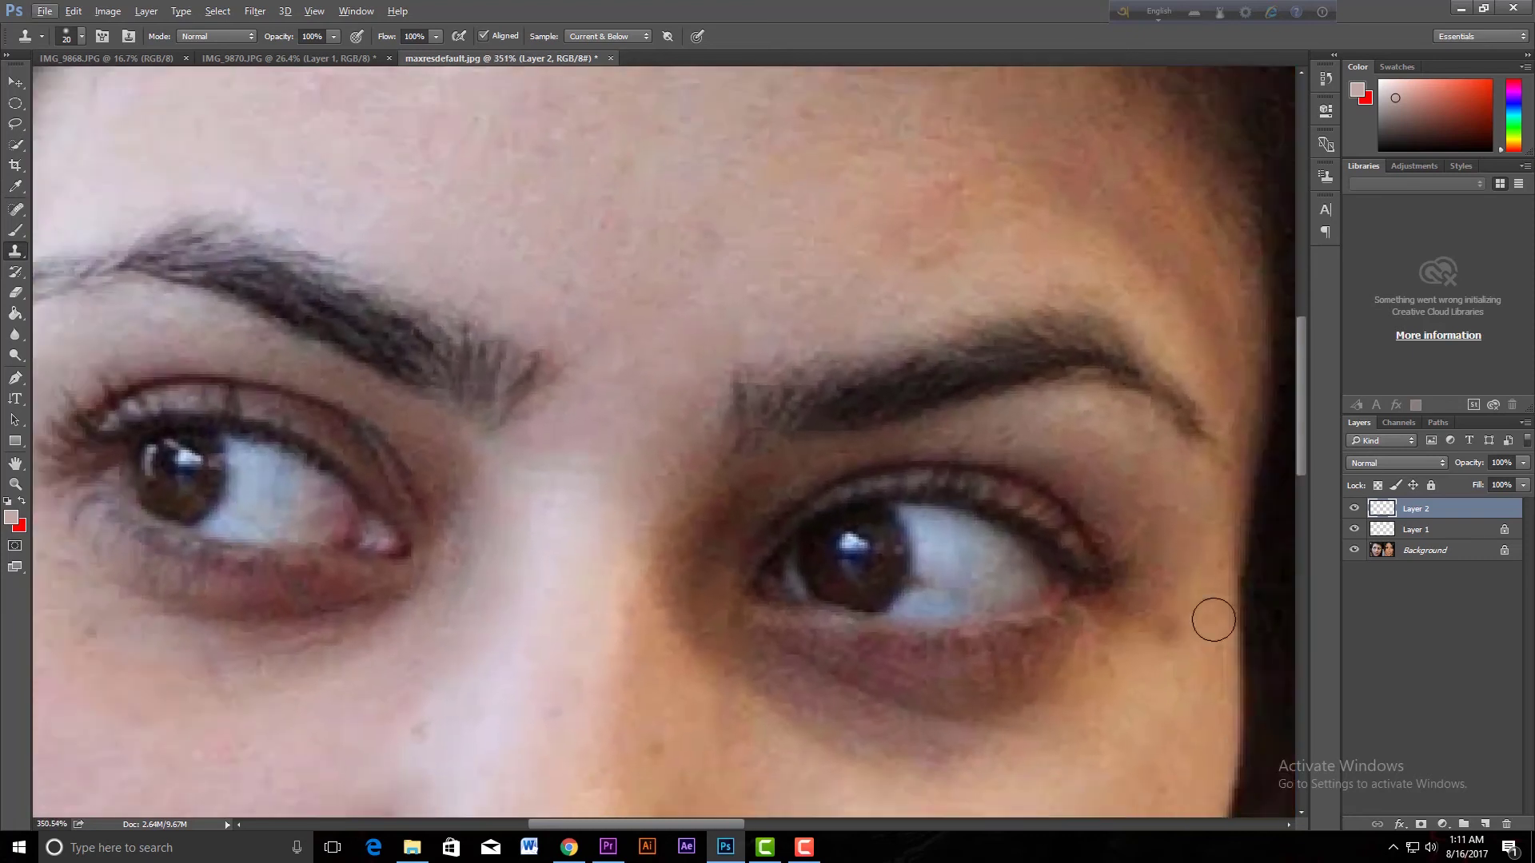
left_click(1354, 509)
left_click(1354, 509)
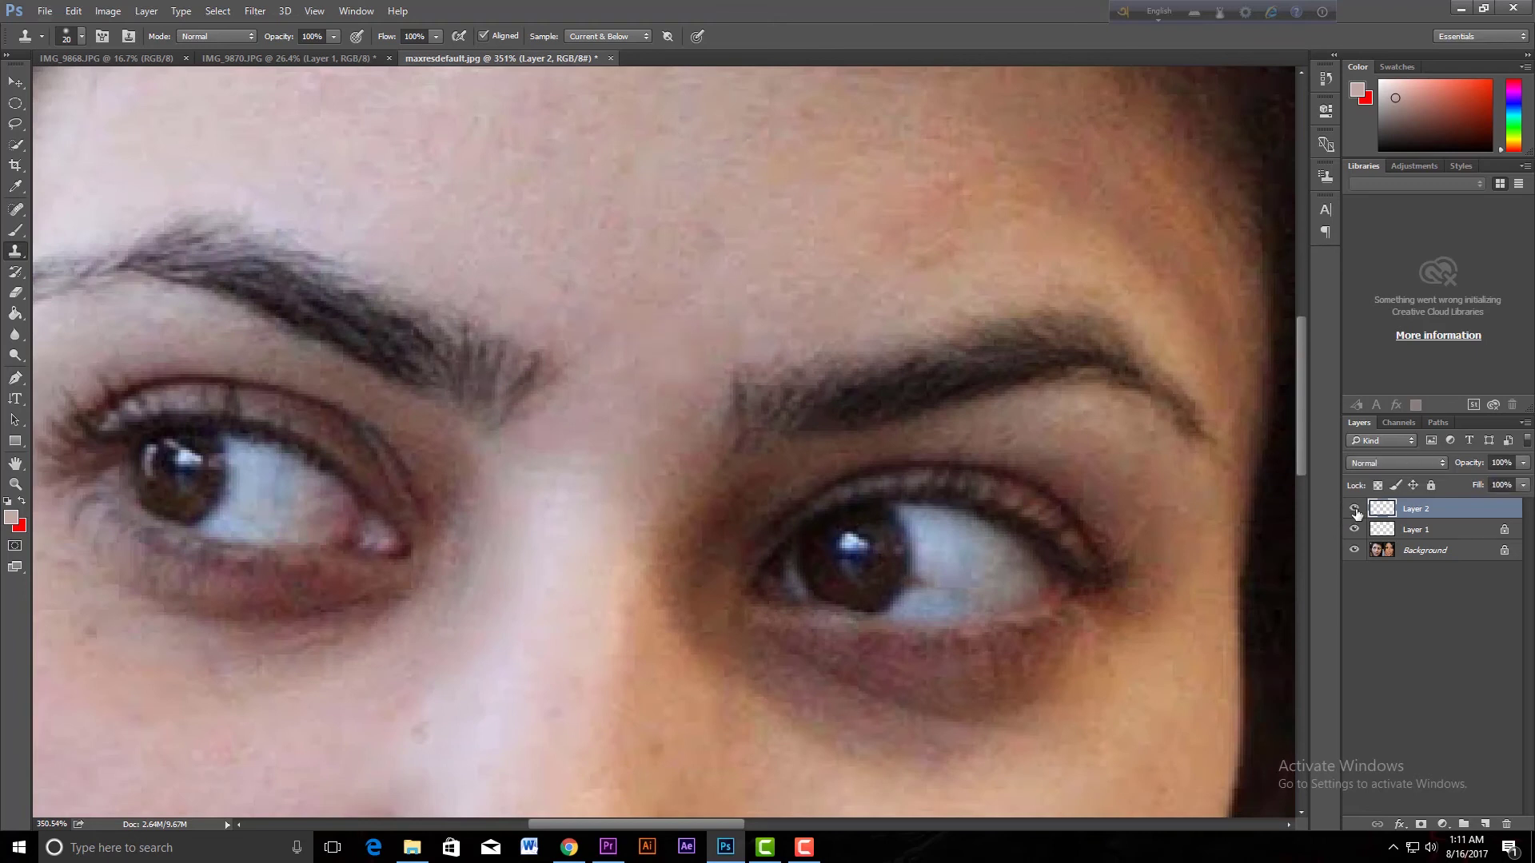
left_click(1355, 510)
left_click(1354, 509)
scroll(637, 409, "down", 5)
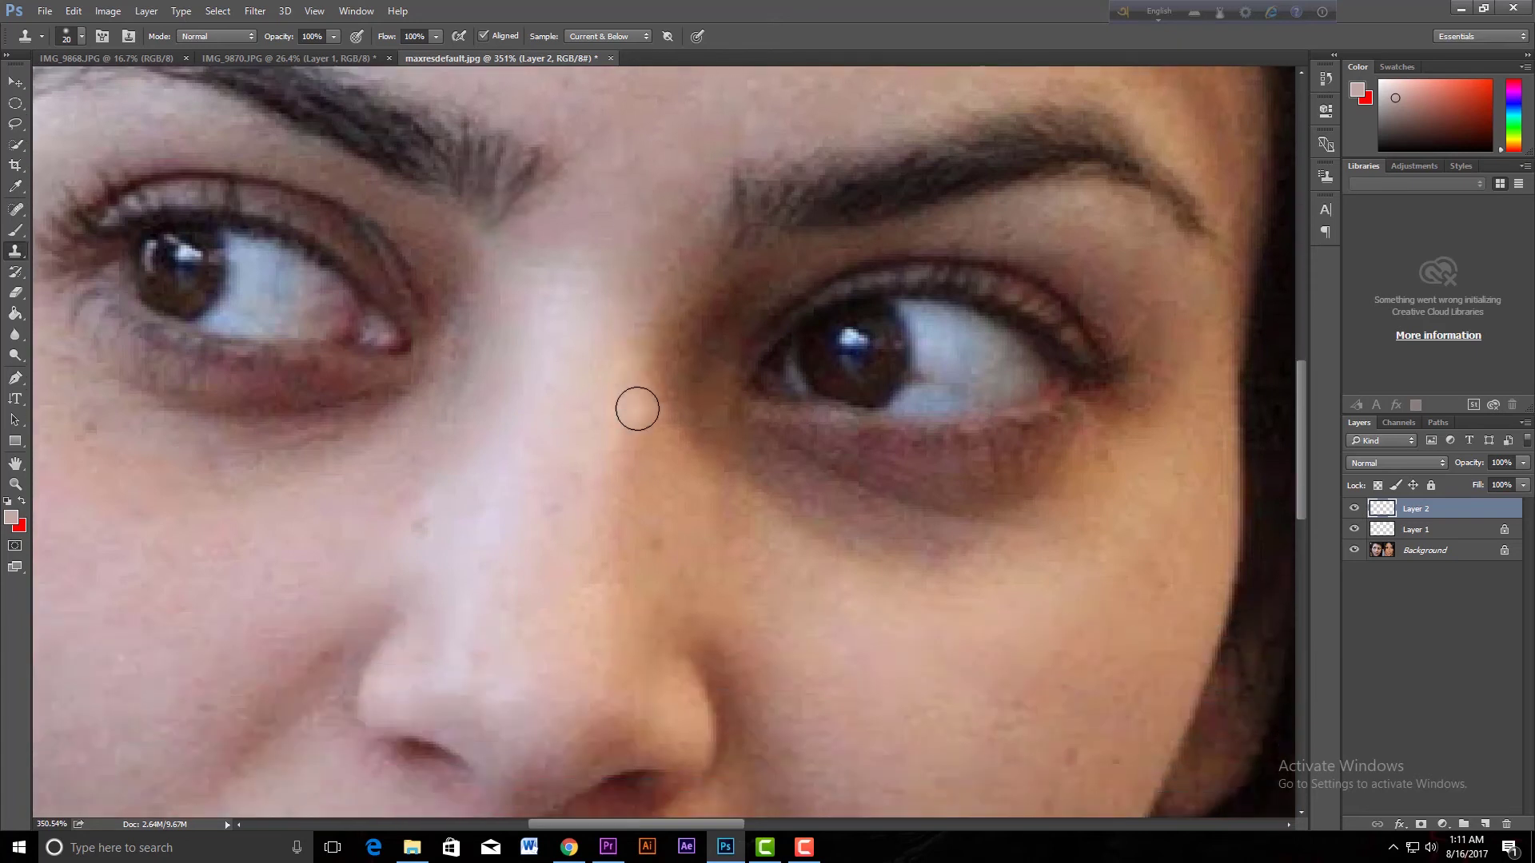
scroll(637, 409, "down", 1)
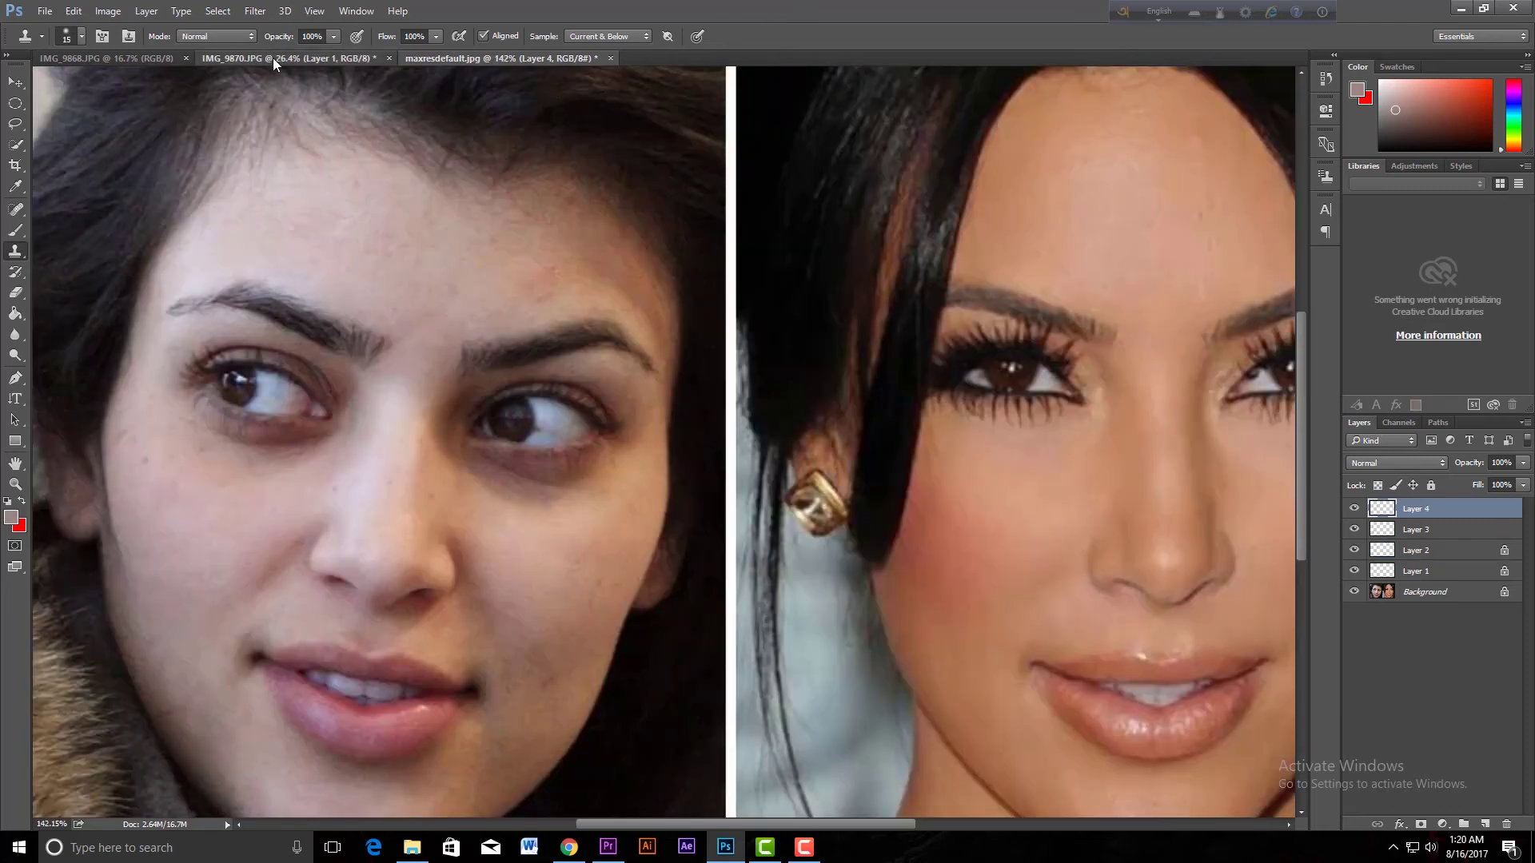
- Switch to the IMG_9870.JPG document, delete its existing Layer 1, and add a new empty layer above the Background
left_click(272, 58)
scroll(541, 419, "up", 8)
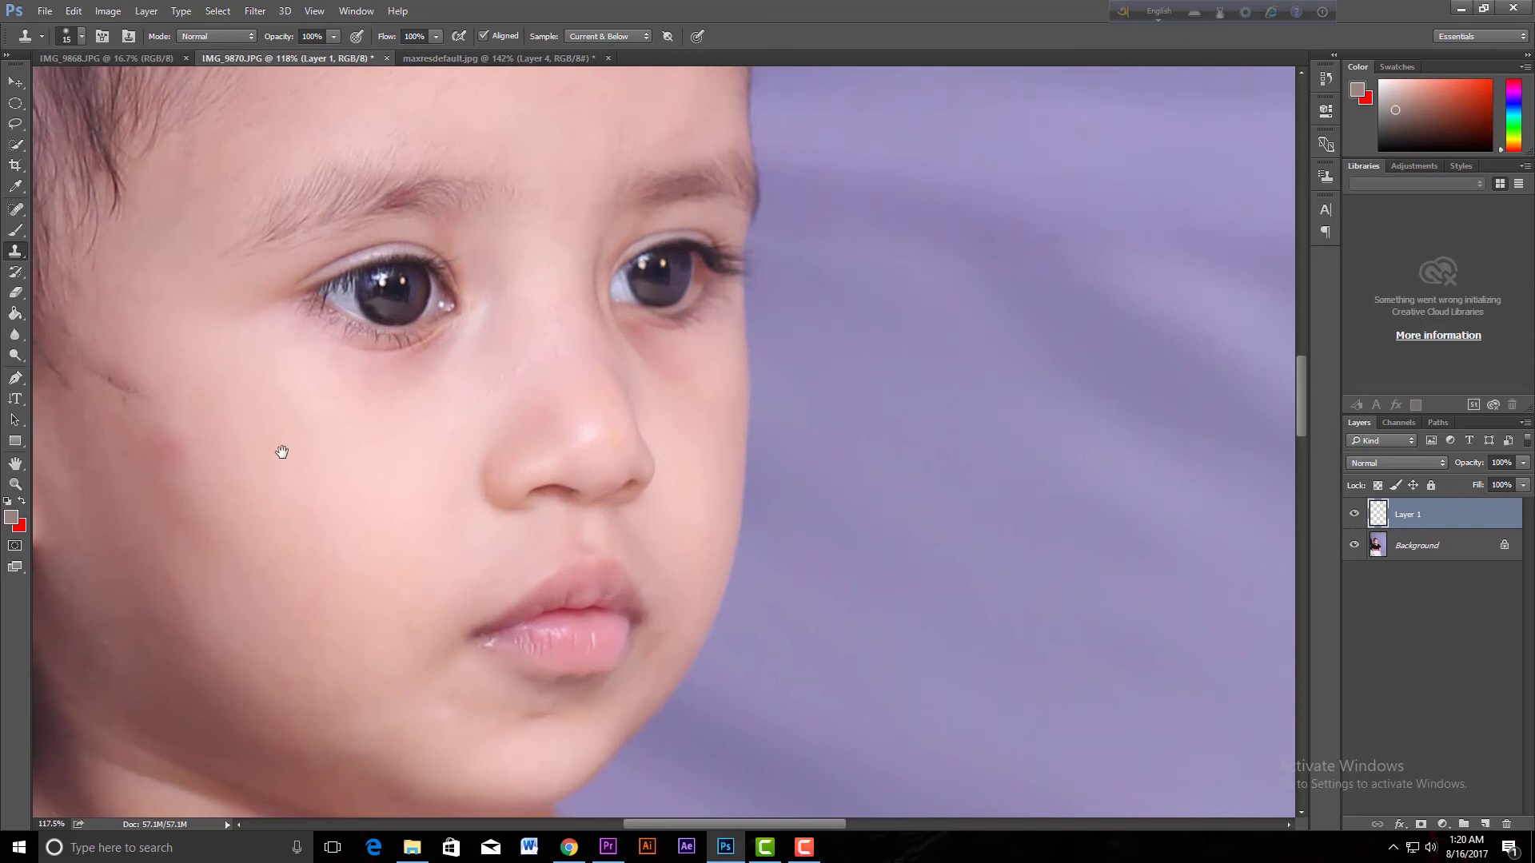
left_click_drag(283, 452, 450, 452)
scroll(451, 454, "up", 2)
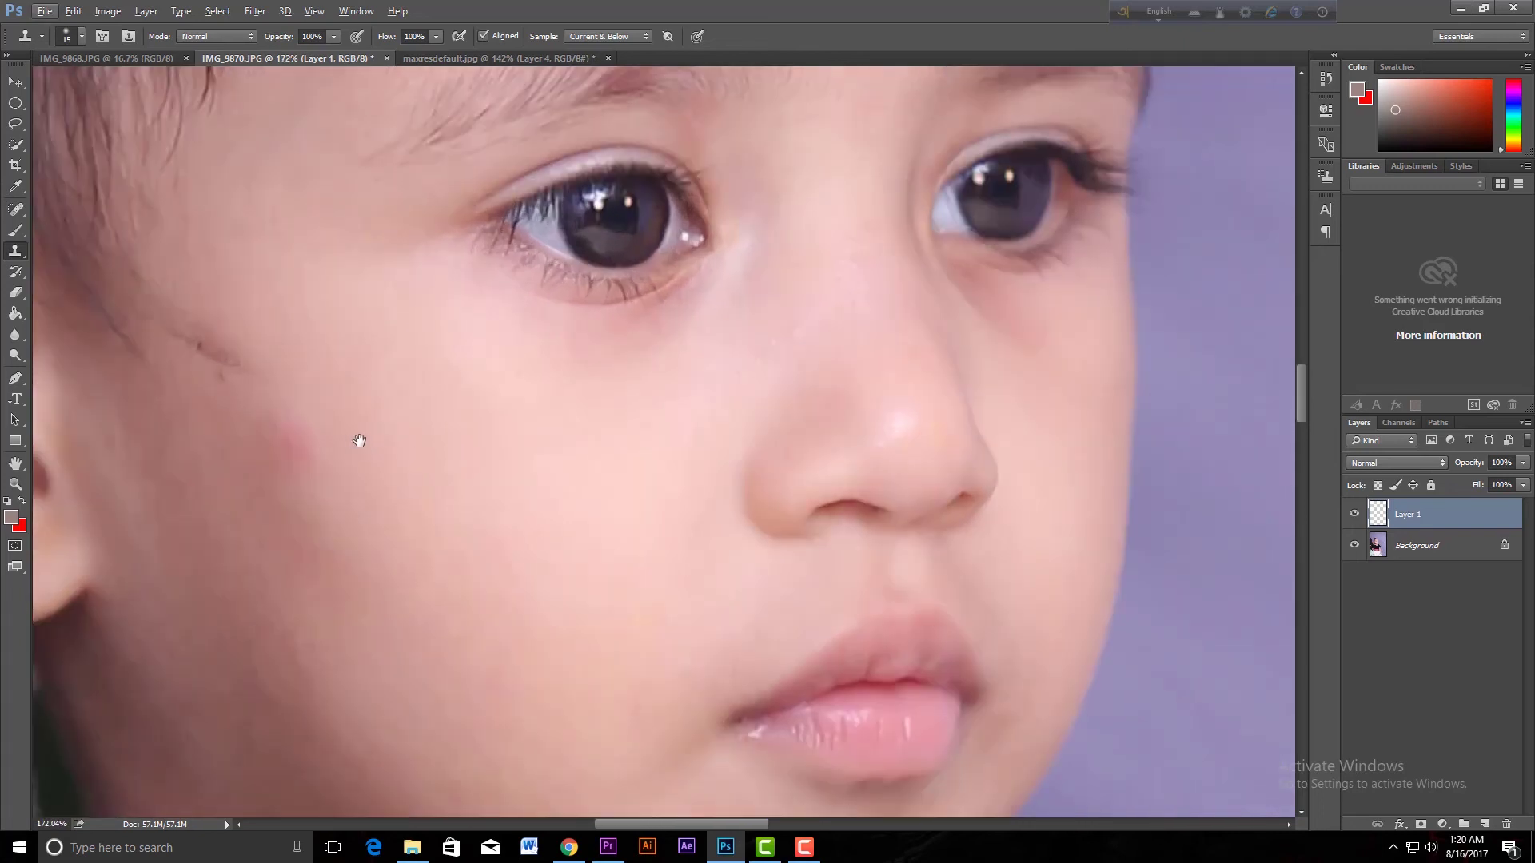
scroll(360, 438, "up", 2)
left_click_drag(508, 409, 512, 409)
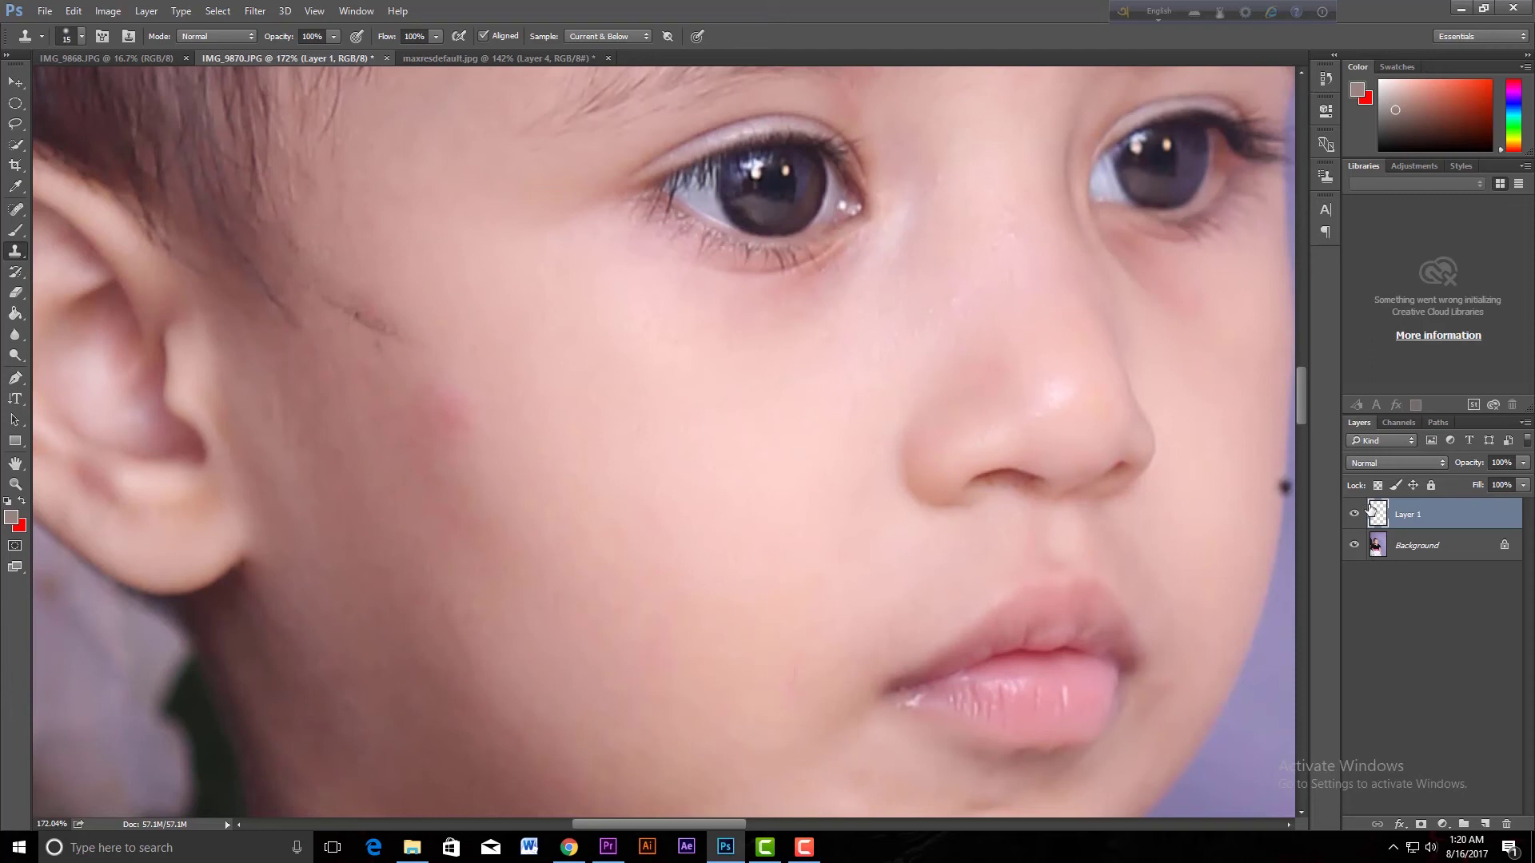
left_click_drag(1442, 525, 1506, 824)
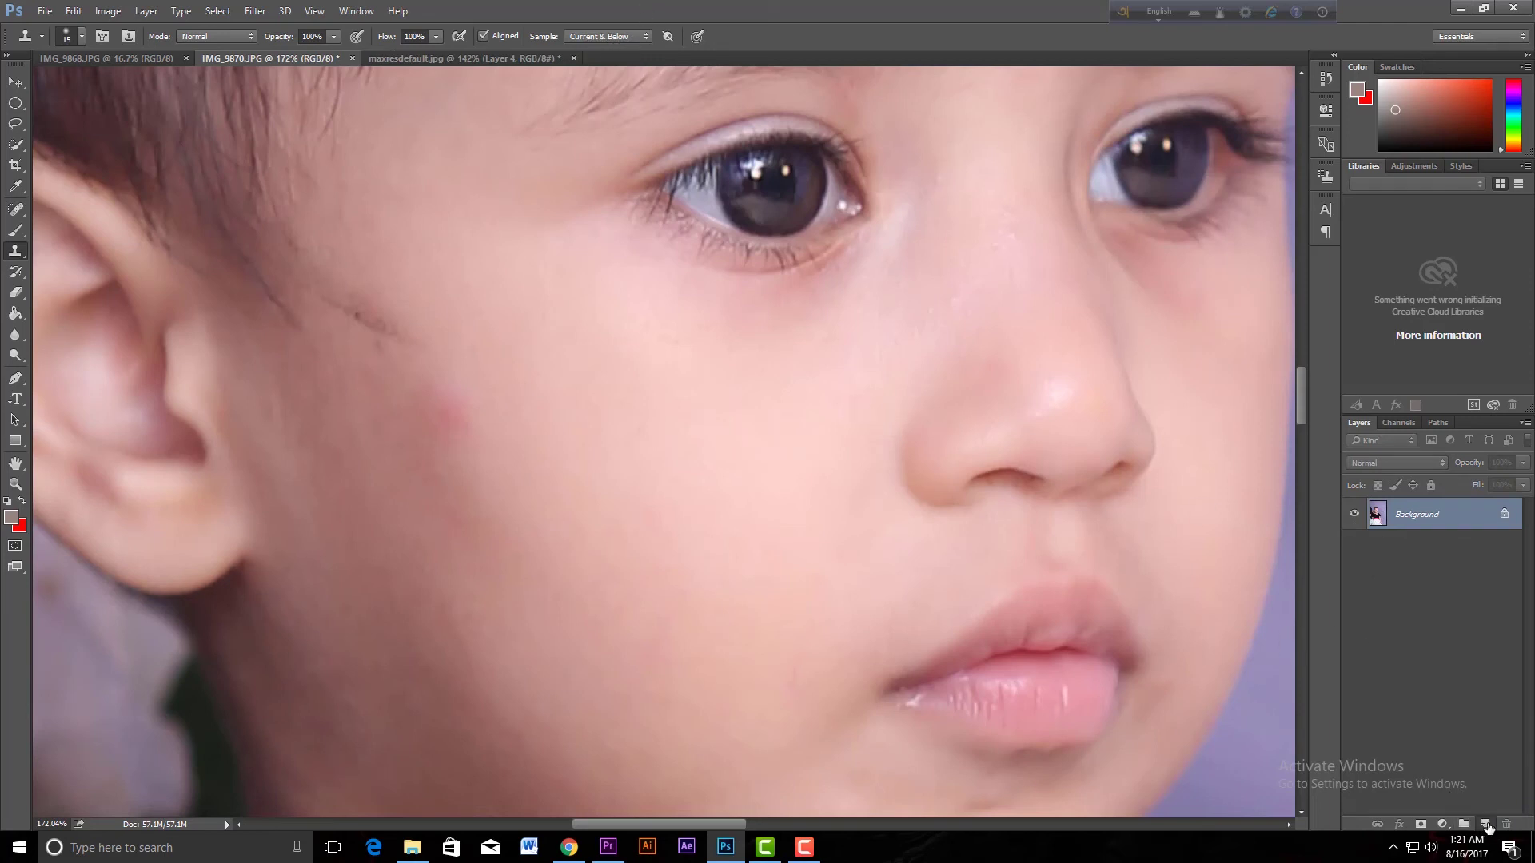
left_click(1485, 826)
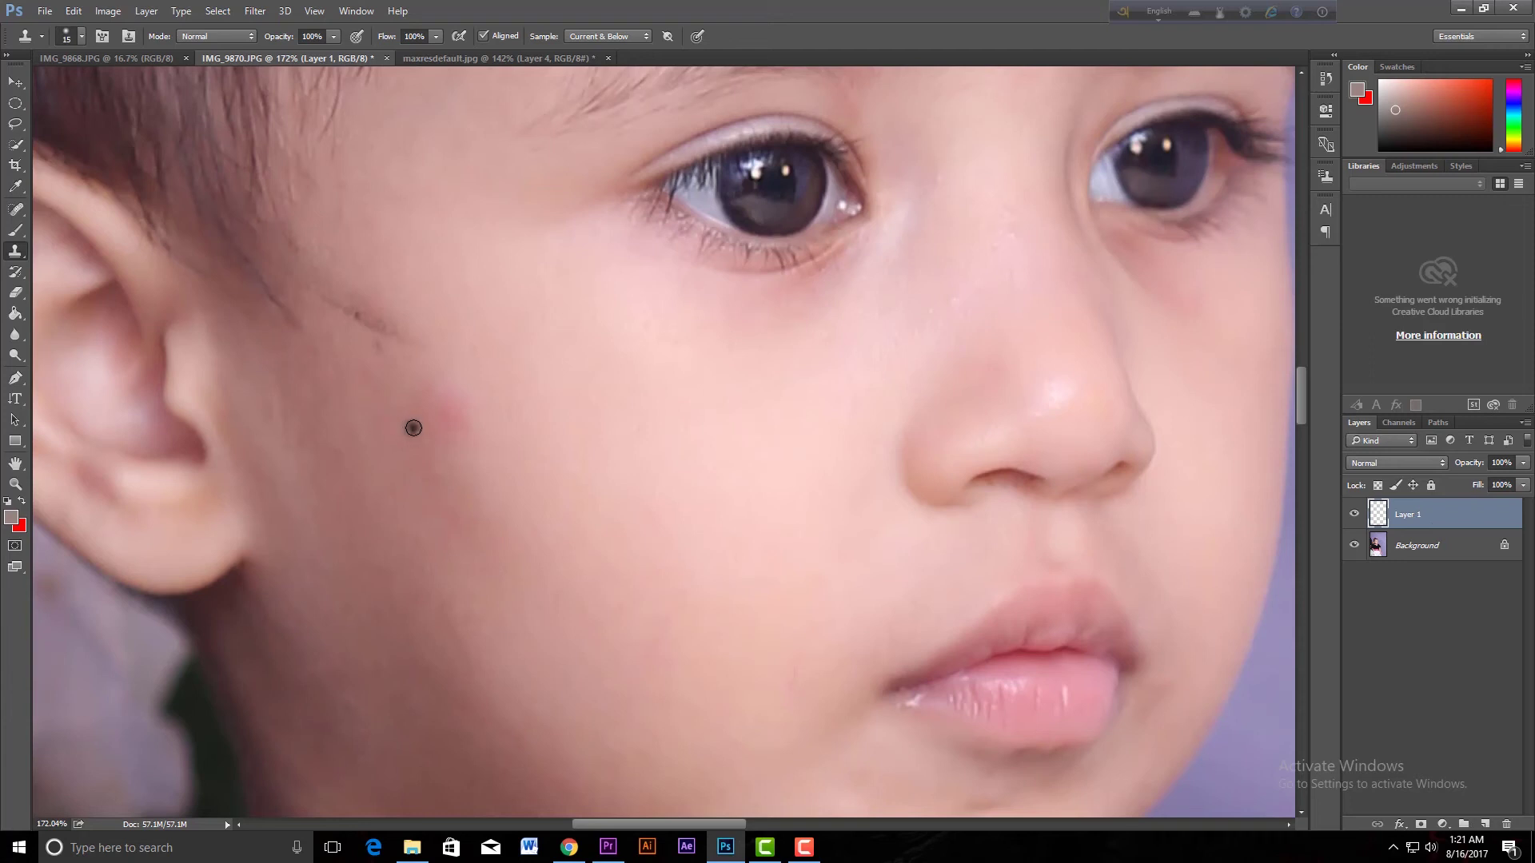
- Set the Clone Stamp brush size to 50, and clone clear cheek skin over the red spot on the child's cheek
key("bracketright")
key("bracketright")
key("bracketright")
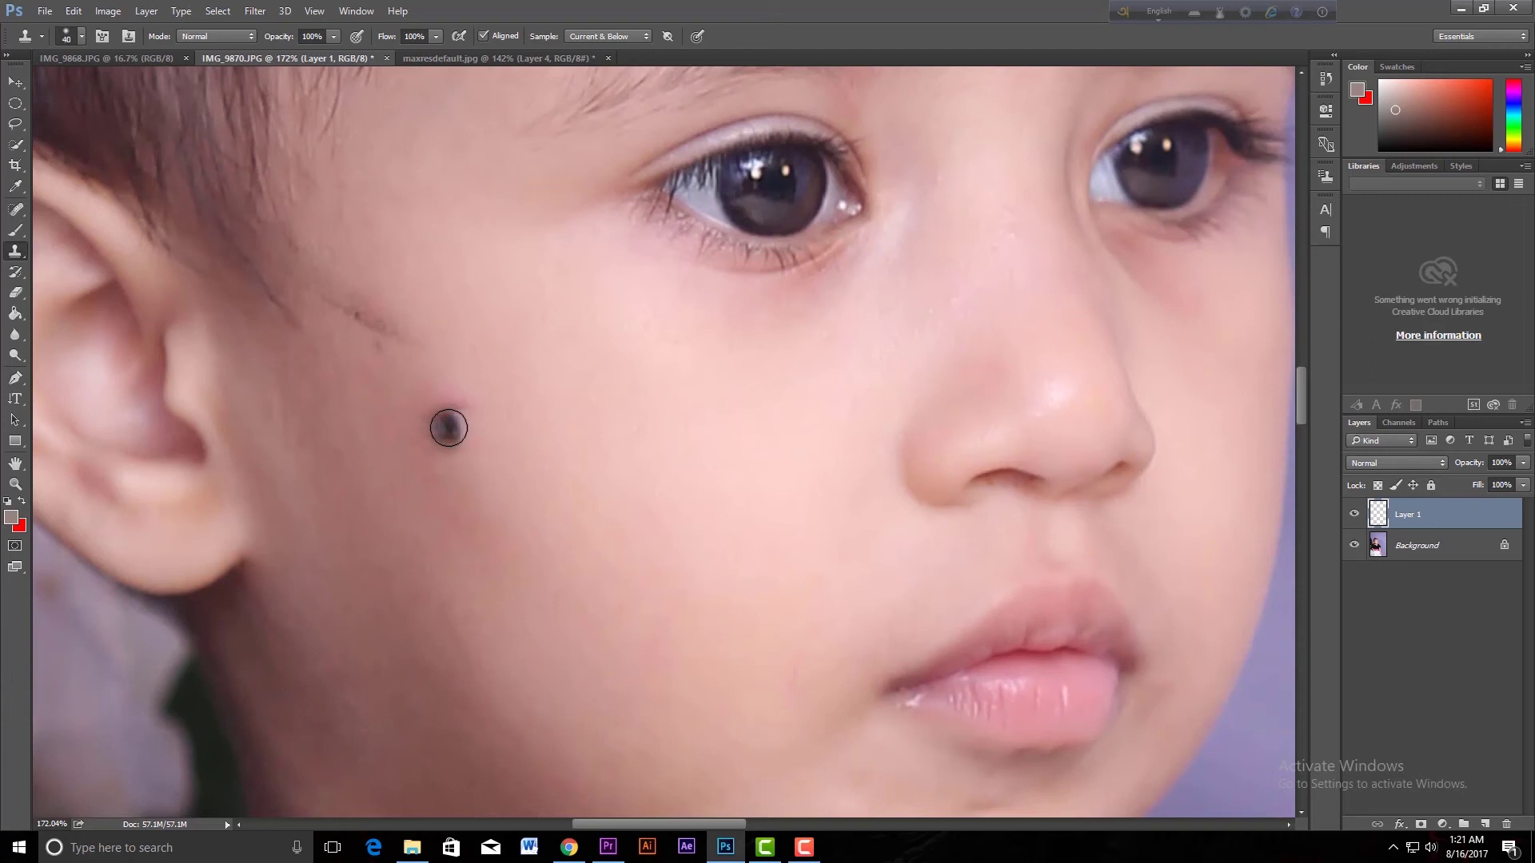
key("bracketright")
left_click(571, 467)
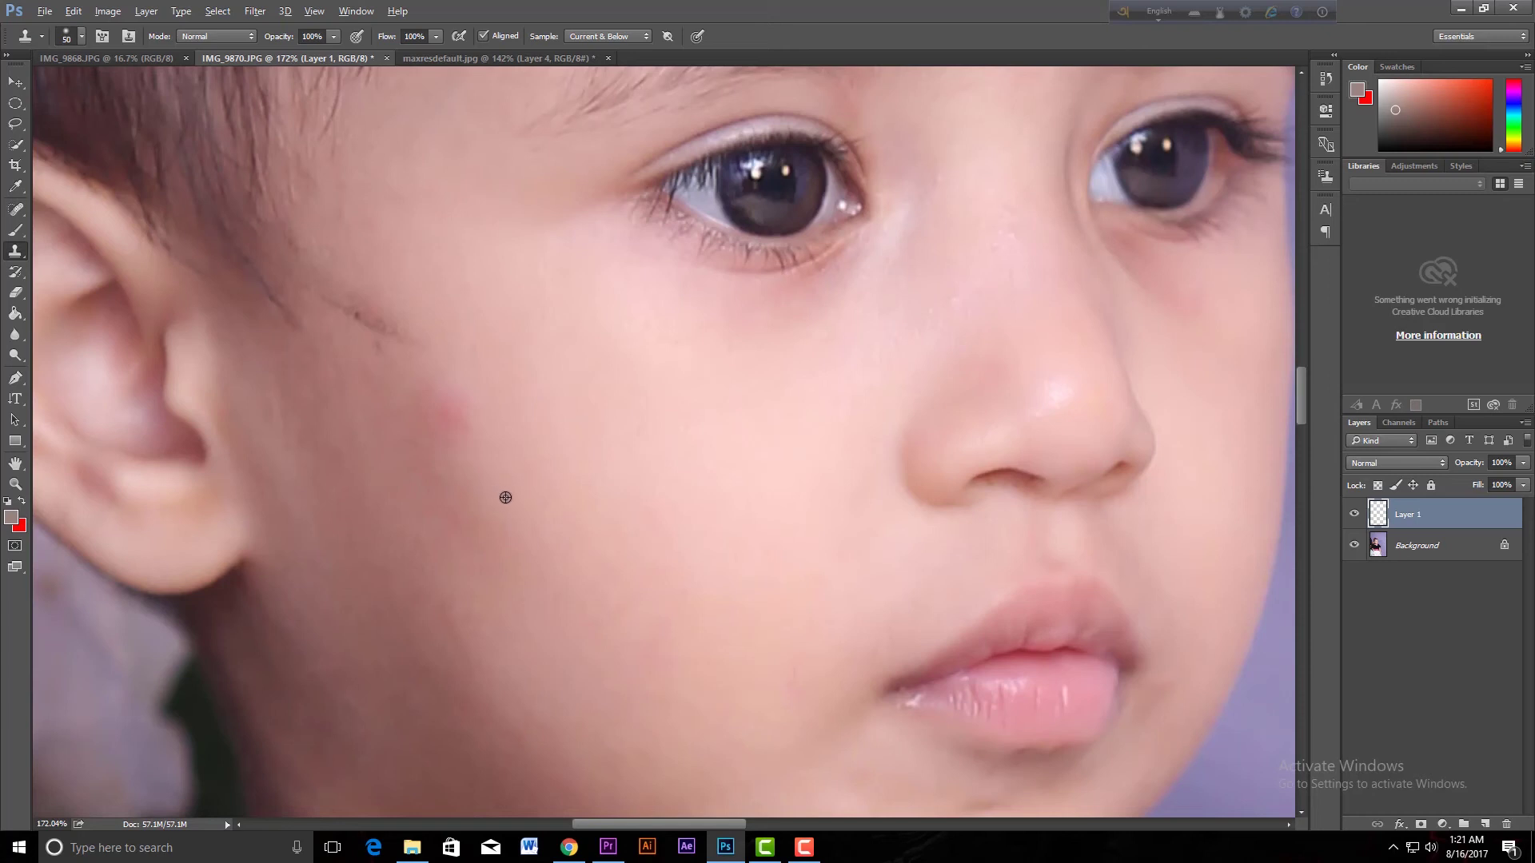
left_click(486, 500, "alt")
mouse_move(460, 422)
left_mouse_down()
mouse_move(442, 407)
mouse_move(456, 413)
left_mouse_up()
- Clone nearby cheek skin over the dark scratch near the child's hairline, undoing and resampling after strokes that do not match
left_click_drag(478, 330, 362, 315)
key("ctrl+z")
scroll(409, 316, "up", 1)
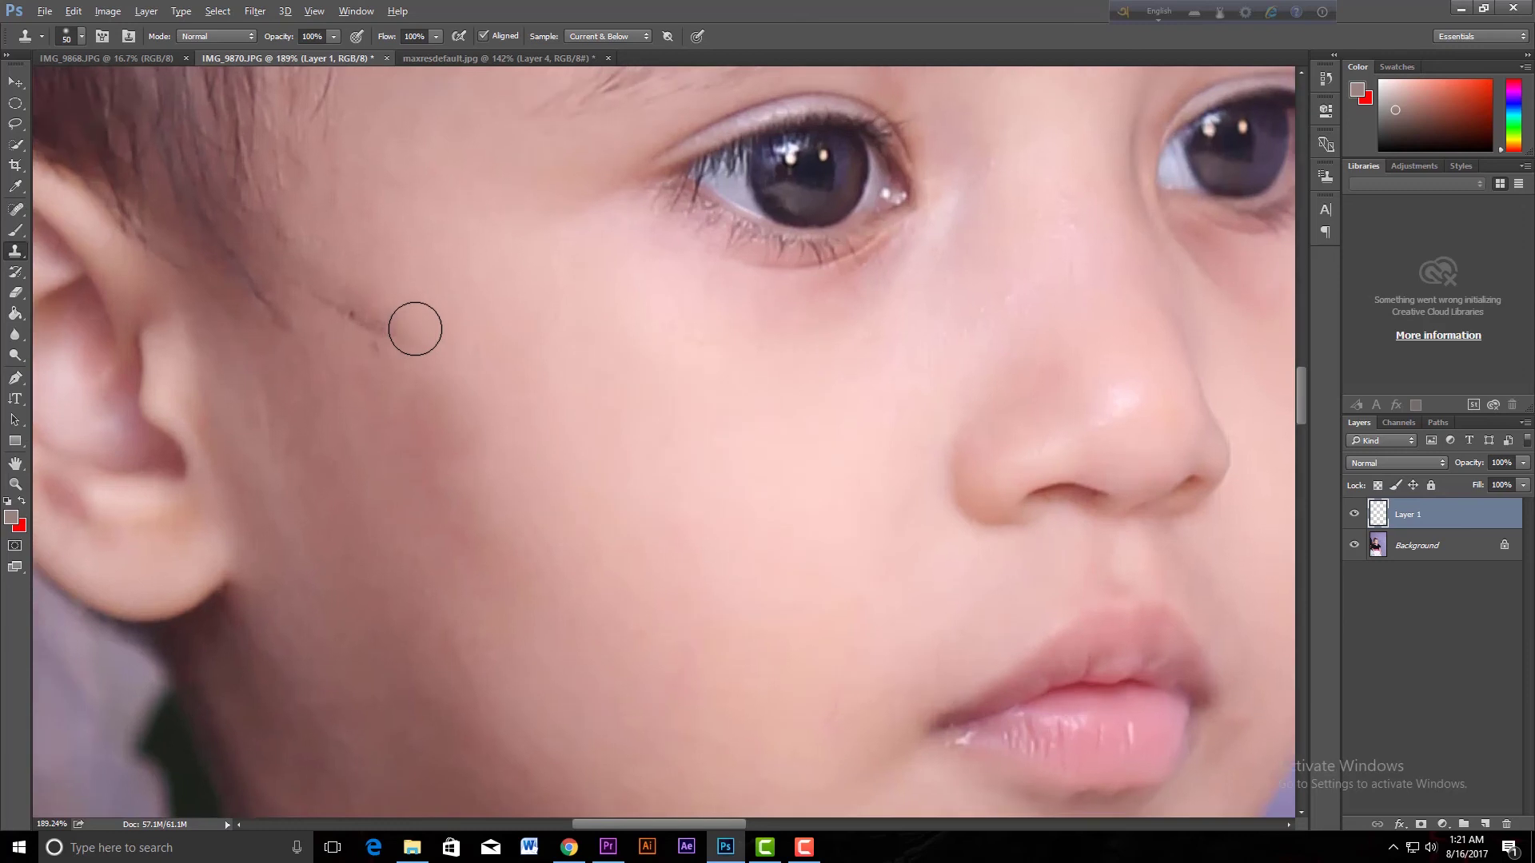
scroll(415, 328, "up", 2)
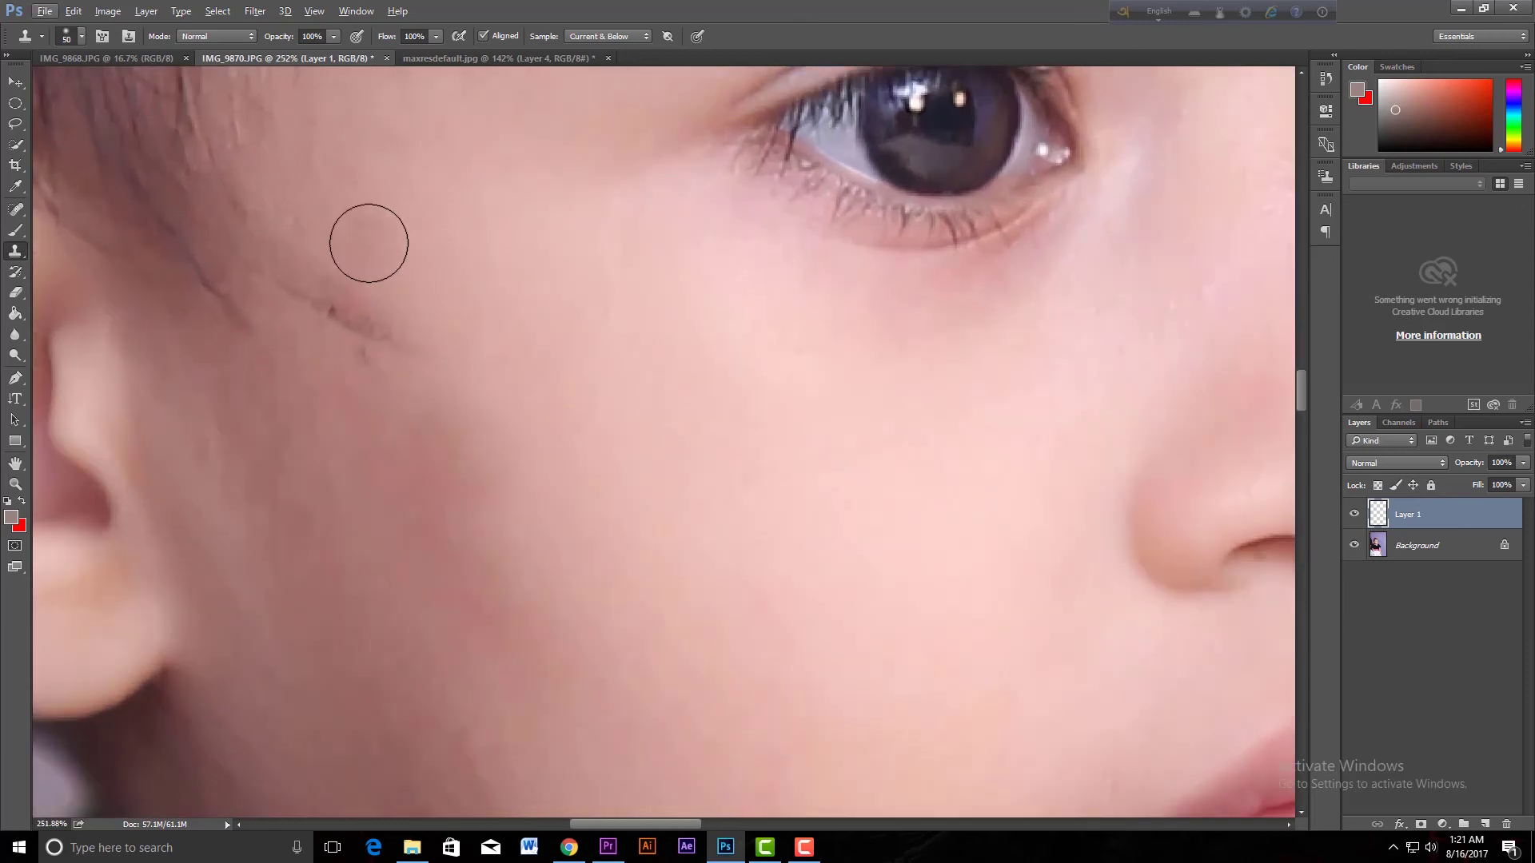
key("alt")
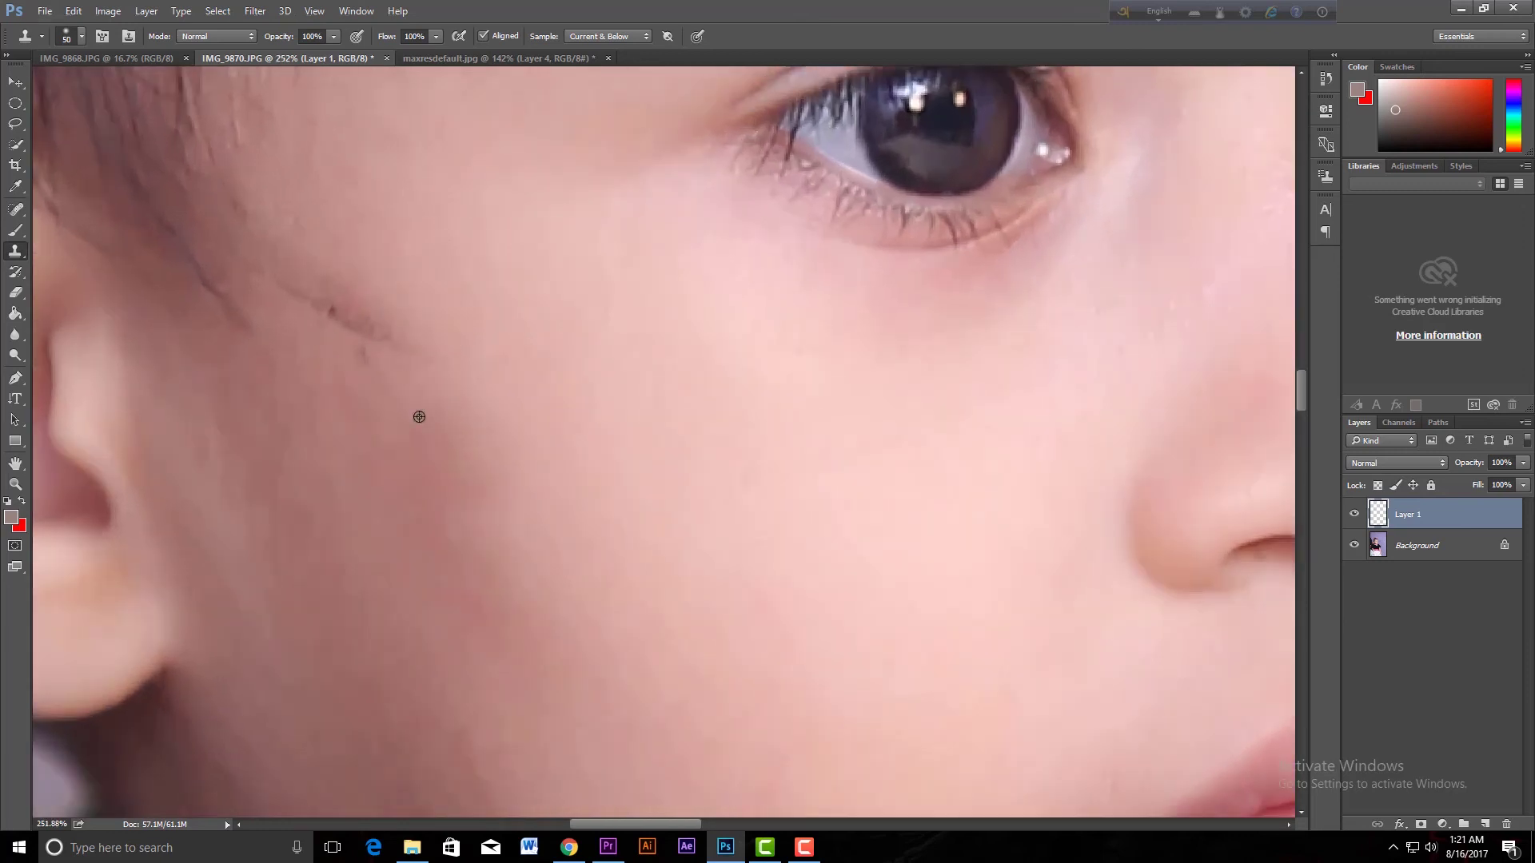
left_click(419, 420, "alt")
mouse_move(286, 276)
left_mouse_down()
mouse_move(314, 314)
mouse_move(396, 363)
mouse_move(367, 359)
left_mouse_up()
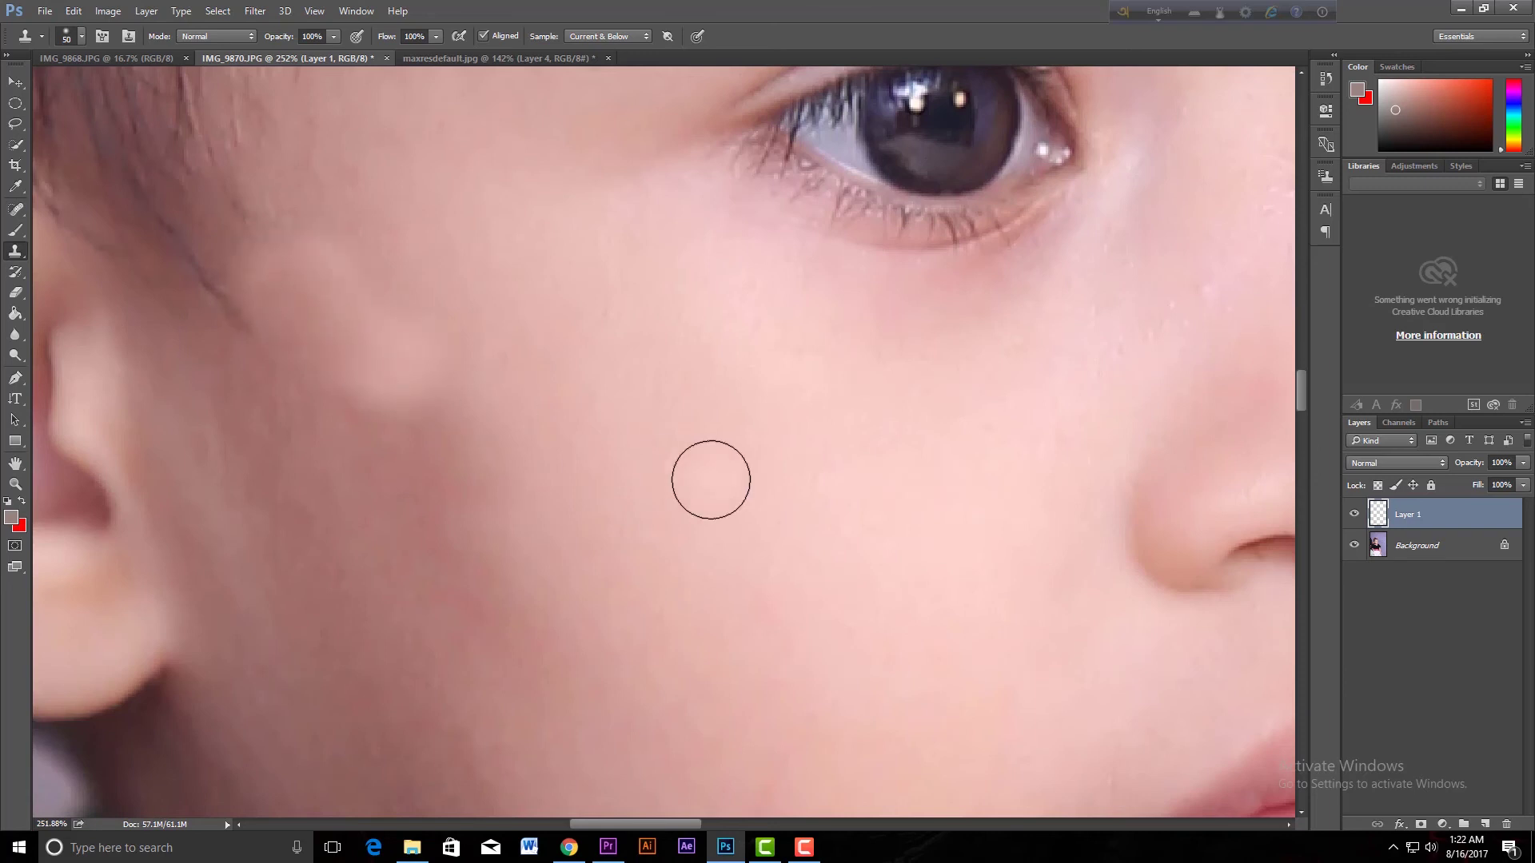
key("ctrl+z")
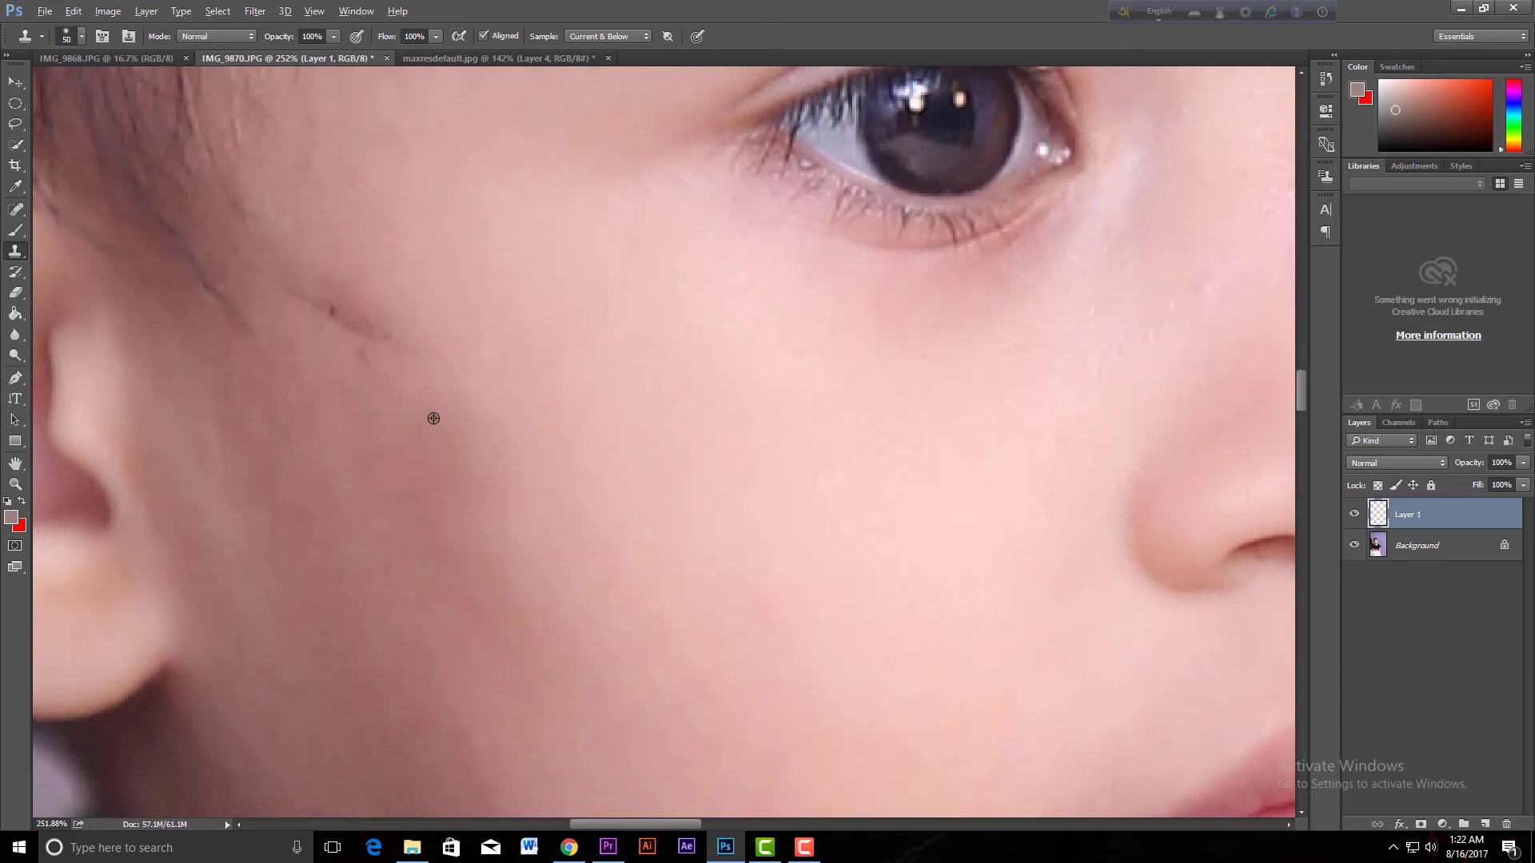
left_click_drag(308, 298, 398, 332)
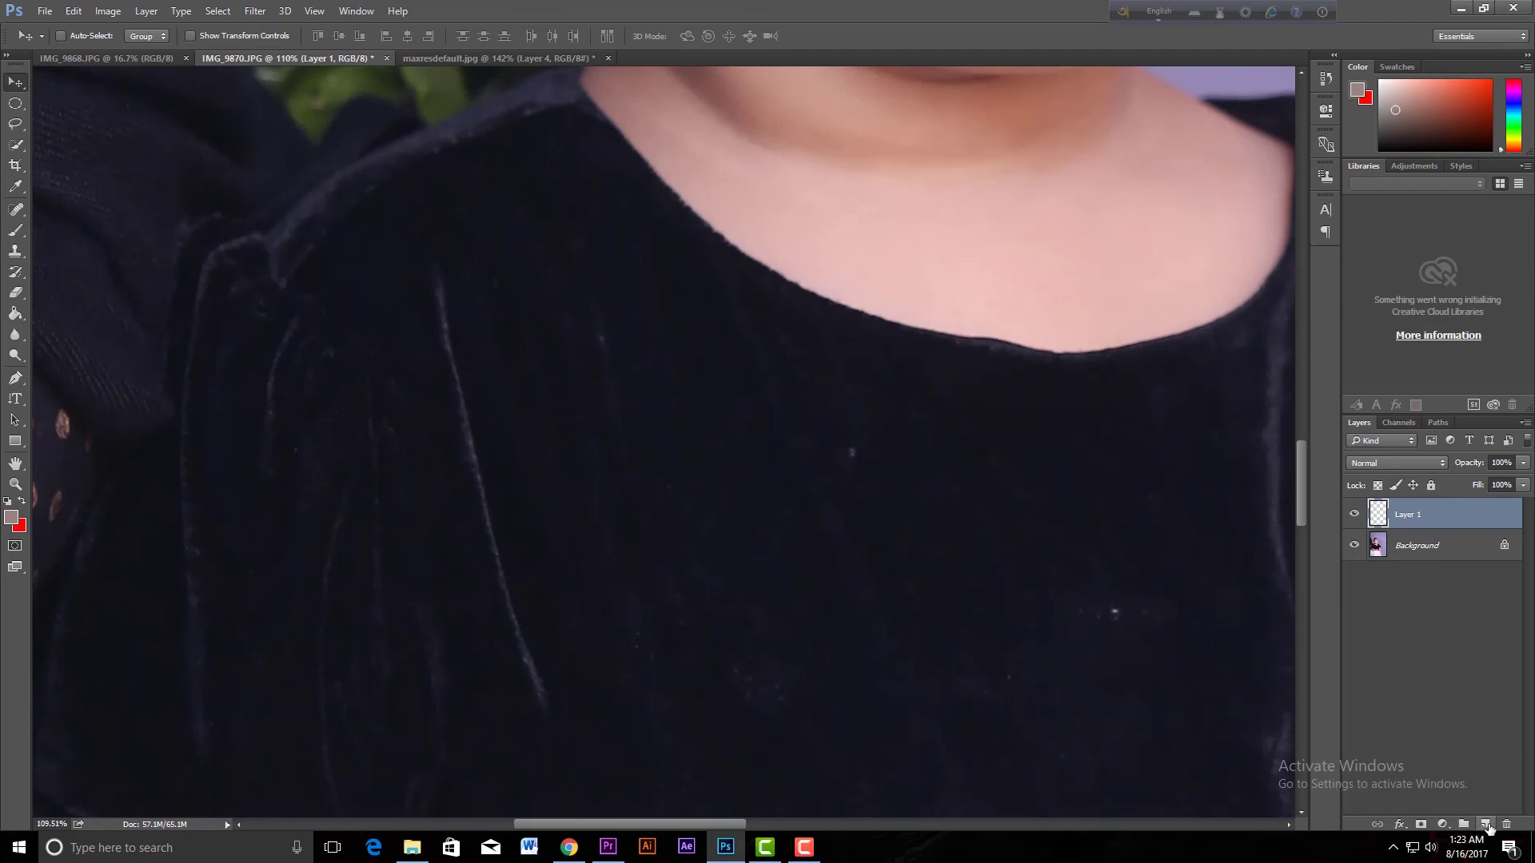
- Add a new empty layer above Layer 1, and clone nearby dark fabric over the long pale crease on the dress
left_click(1485, 824)
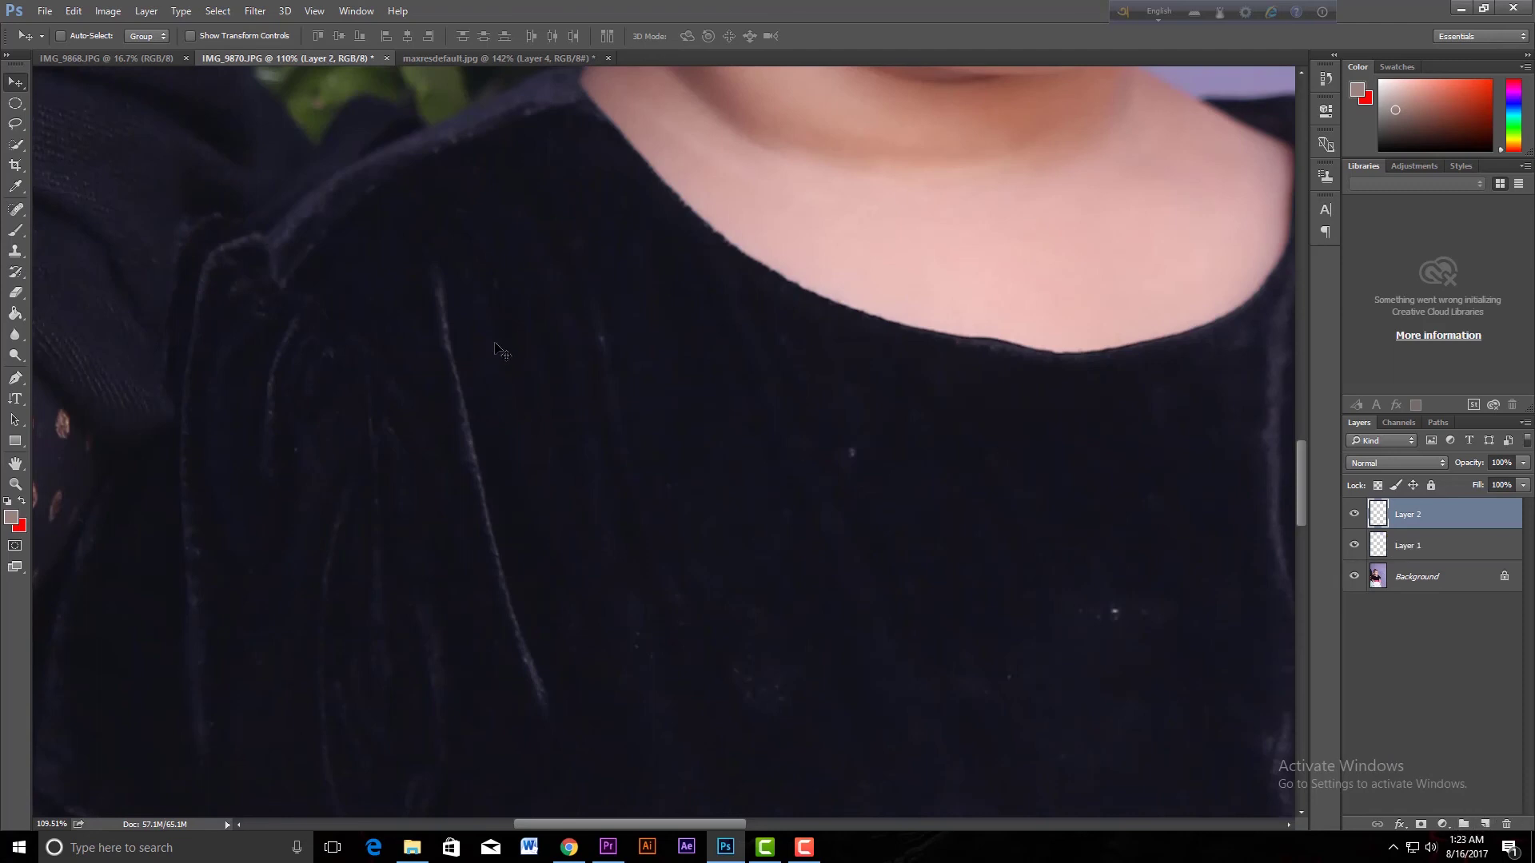
left_click(16, 253)
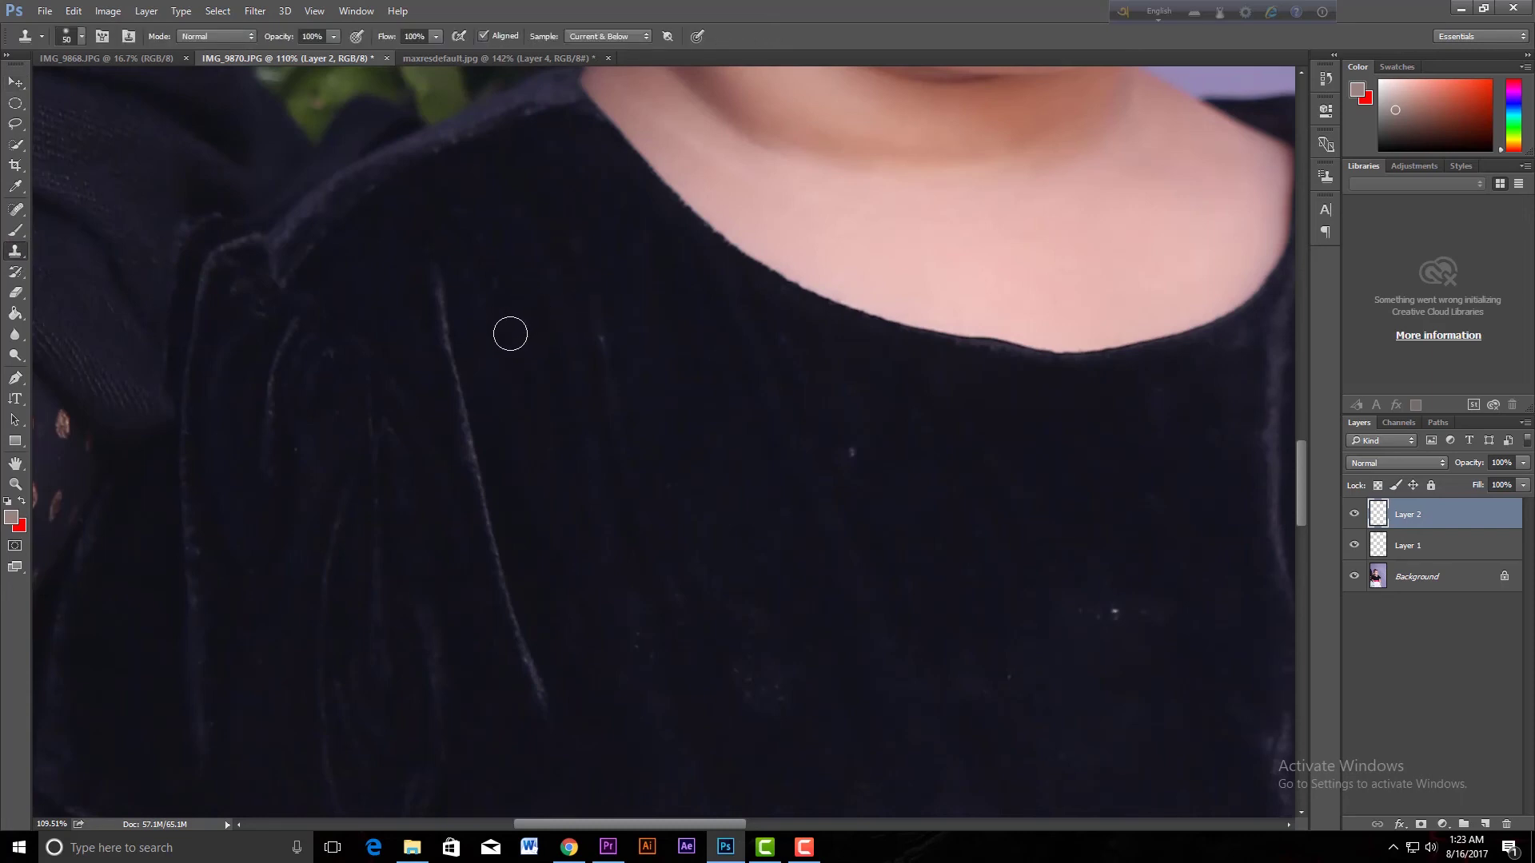
left_click(495, 333, "alt")
left_click(440, 285)
left_click_drag(441, 279, 549, 710)
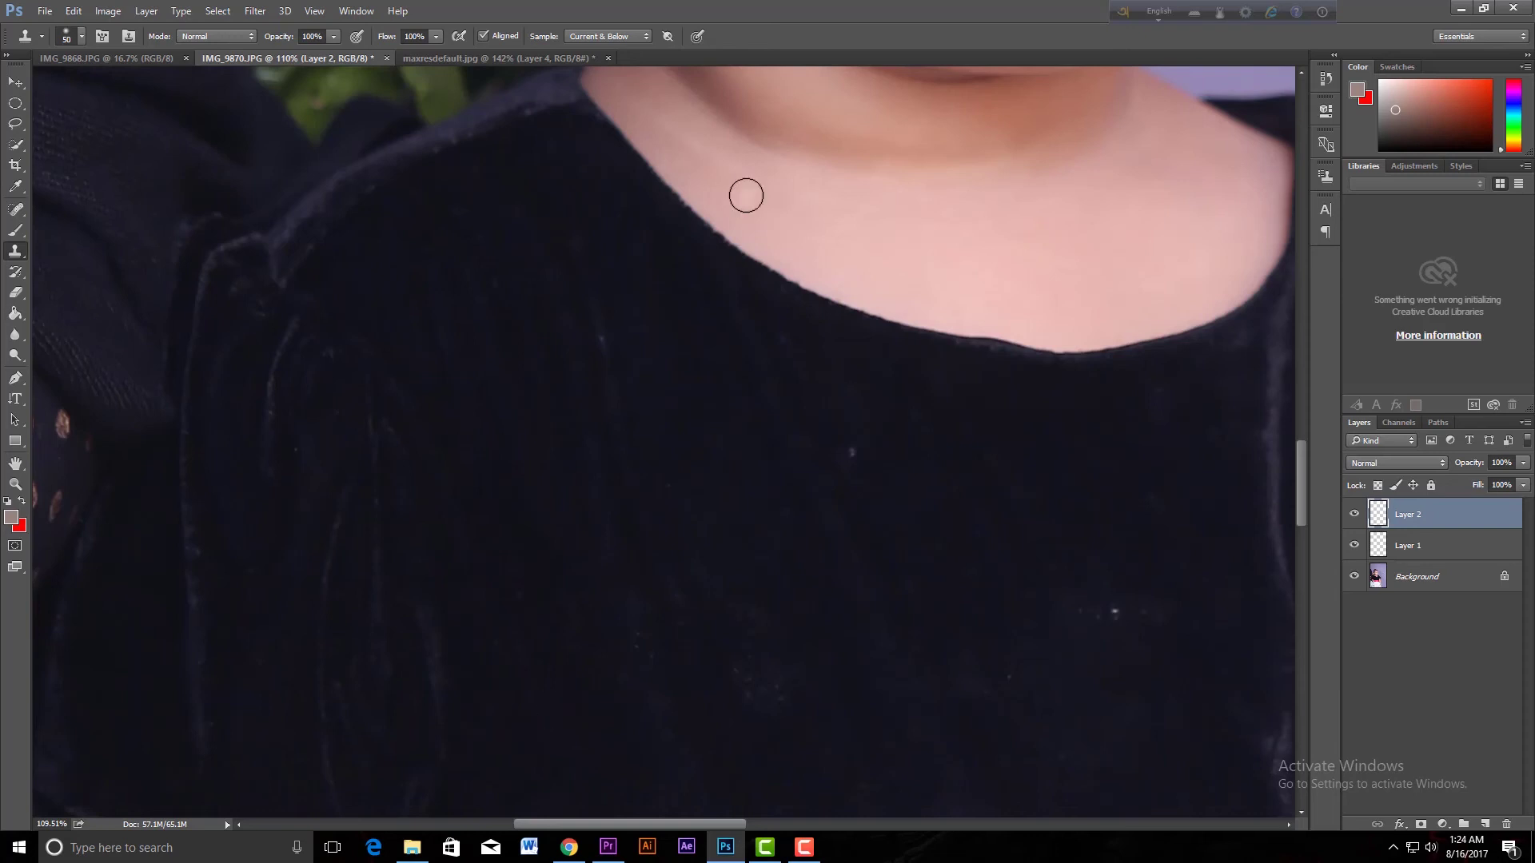
- Add a new empty layer above Layer 2, and clone bright satin over the dark shadow on the sash's upper band
scroll(744, 192, "down", 10)
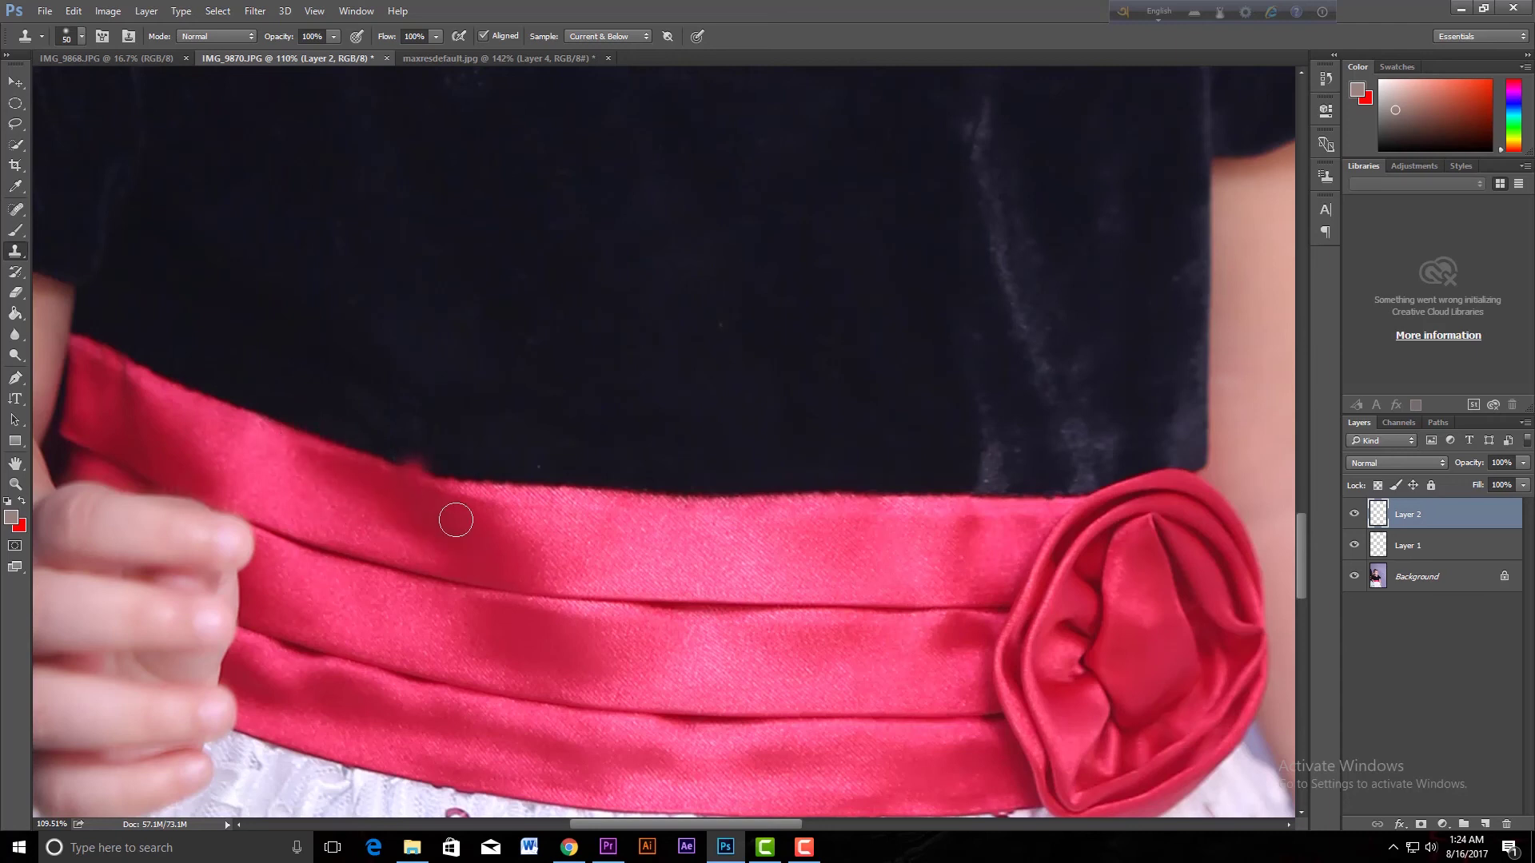
left_click_drag(507, 552, 452, 545)
mouse_move(616, 550)
left_mouse_down()
mouse_move(593, 528)
mouse_move(430, 514)
left_mouse_up()
left_click(1484, 824)
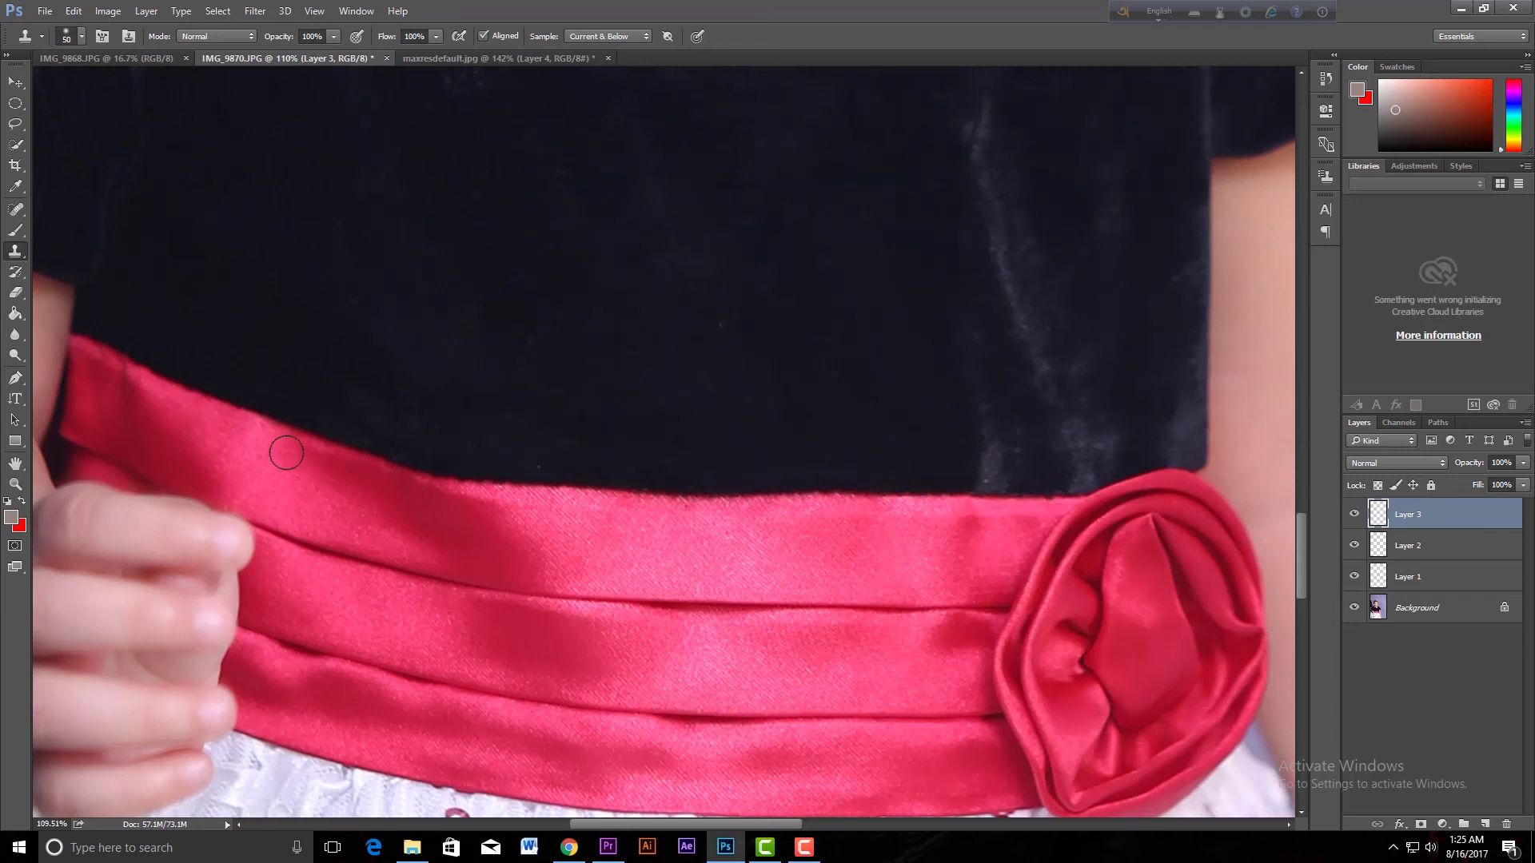
left_click_drag(287, 450, 392, 521)
mouse_move(555, 541)
left_mouse_down()
mouse_move(309, 502)
mouse_move(515, 537)
mouse_move(432, 528)
left_mouse_up()
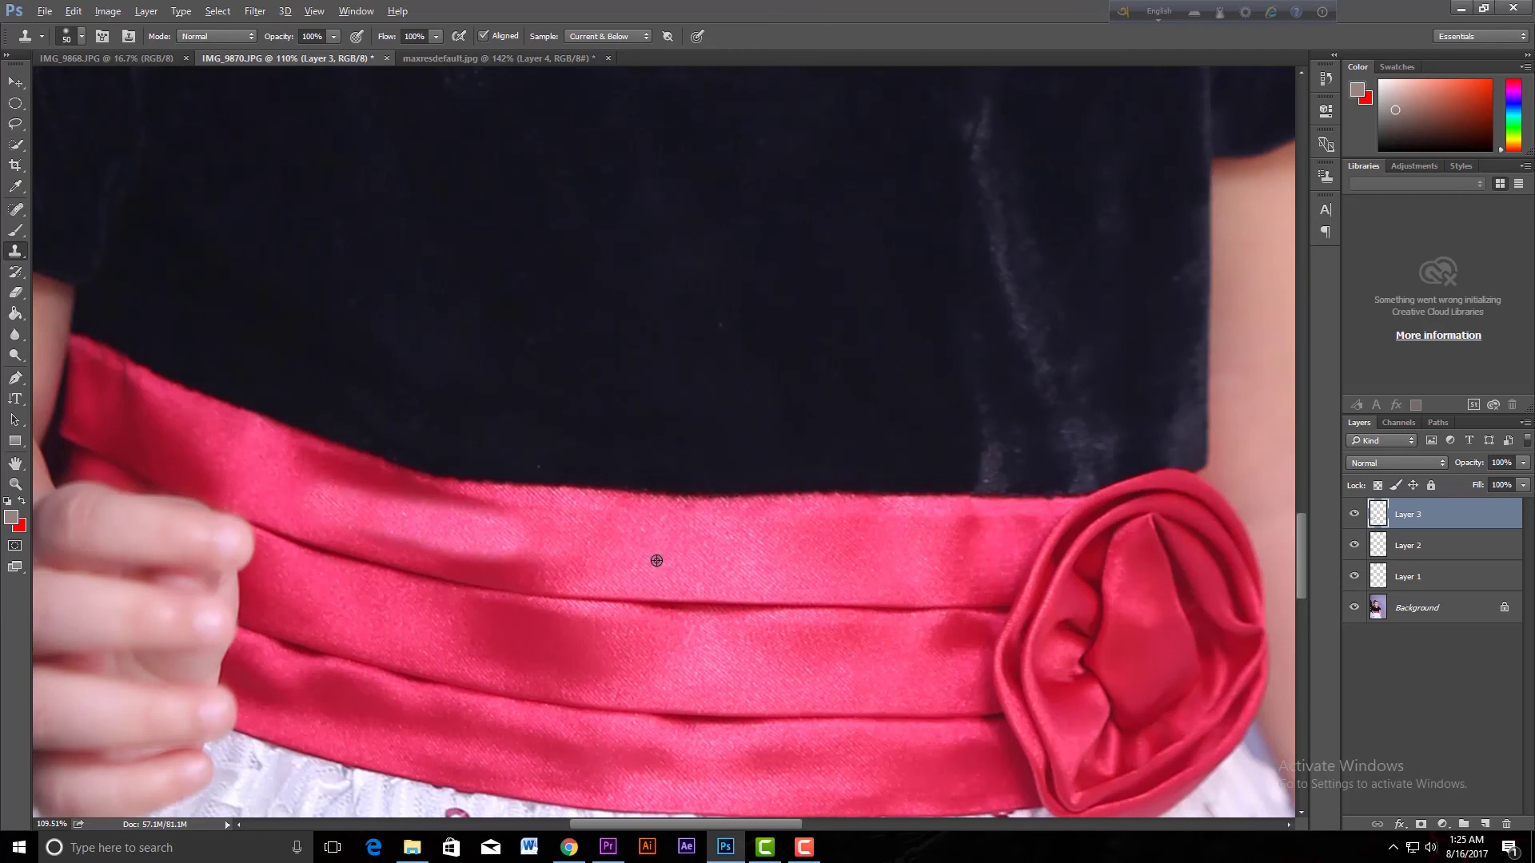
left_click_drag(532, 571, 332, 524)
mouse_move(459, 557)
left_mouse_down()
mouse_move(352, 524)
mouse_move(275, 456)
mouse_move(267, 472)
mouse_move(291, 455)
mouse_move(421, 500)
mouse_move(605, 529)
left_mouse_up()
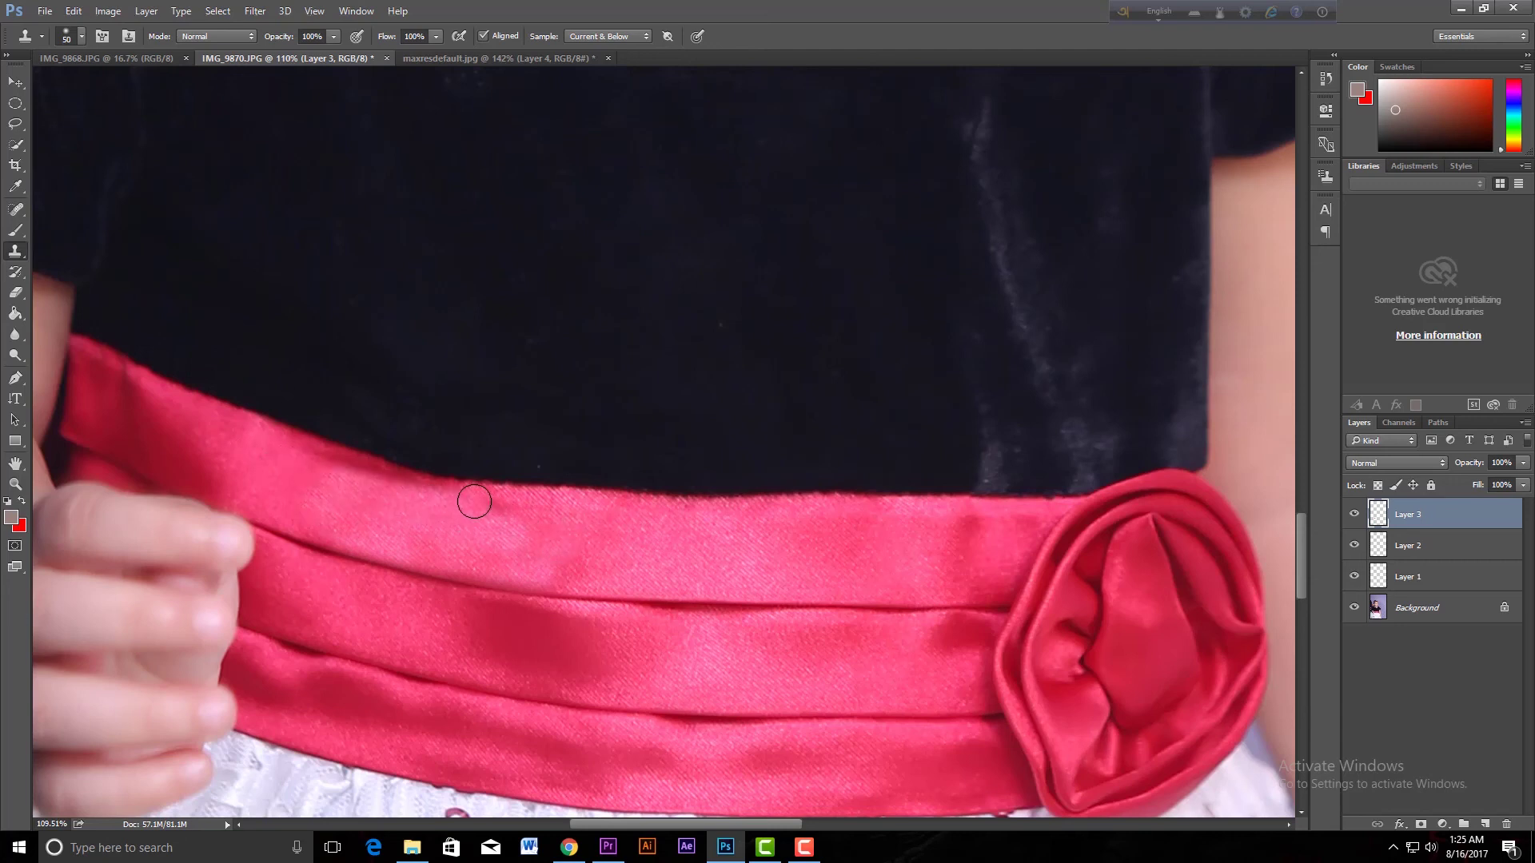
- Clone bright satin along the sash's upper edge, reducing the brush size to 35 and undoing strokes that do not match
mouse_move(504, 498)
left_mouse_down()
mouse_move(264, 442)
mouse_move(285, 459)
left_mouse_up()
key("ctrl+z")
left_click(625, 526, "alt")
left_click_drag(319, 461, 503, 509)
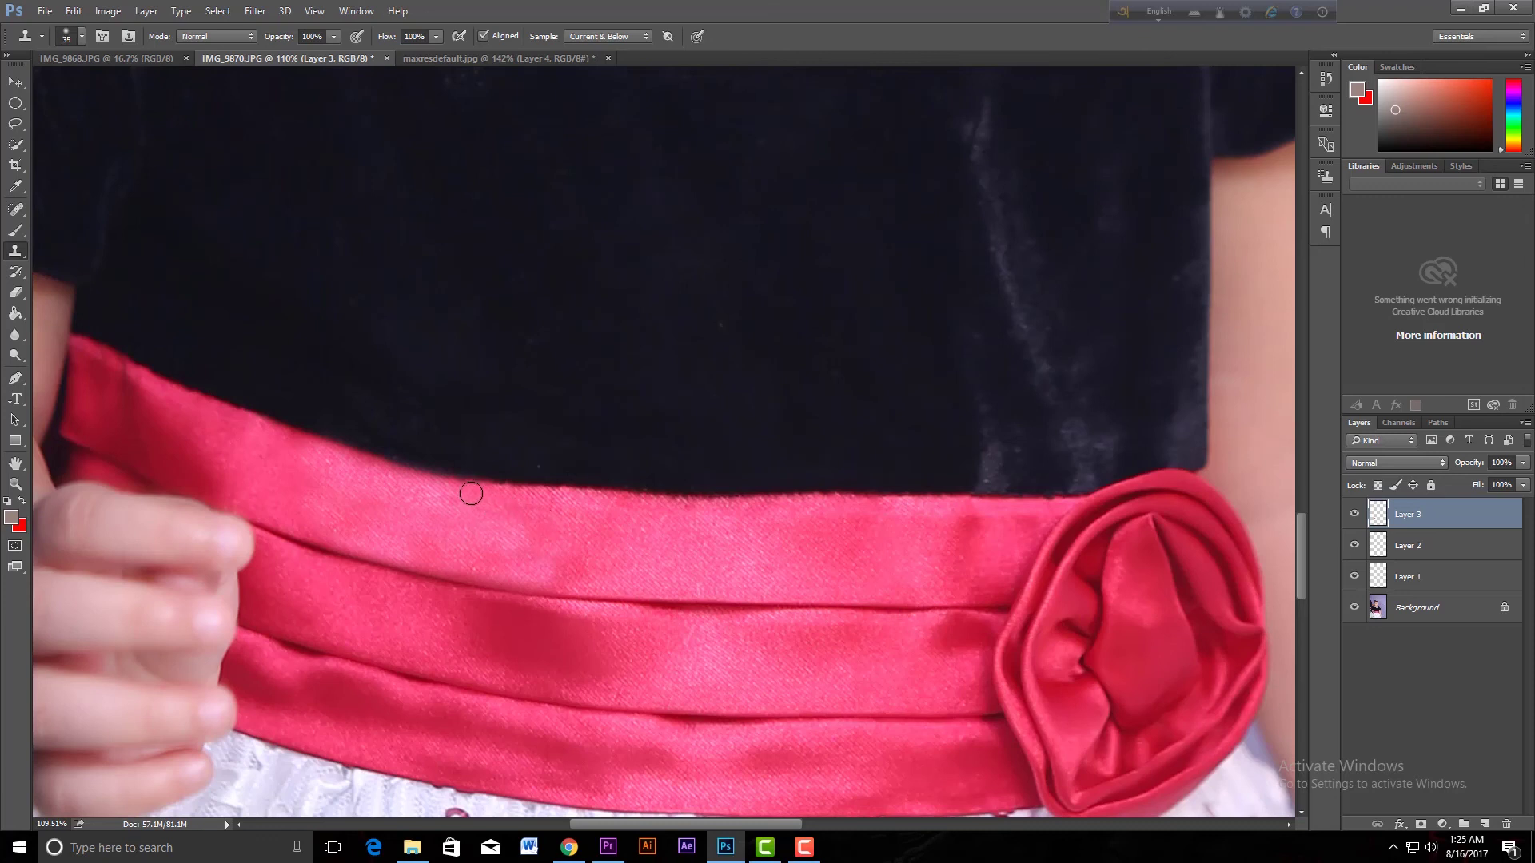
mouse_move(443, 490)
left_mouse_down()
mouse_move(361, 467)
mouse_move(441, 488)
left_mouse_up()
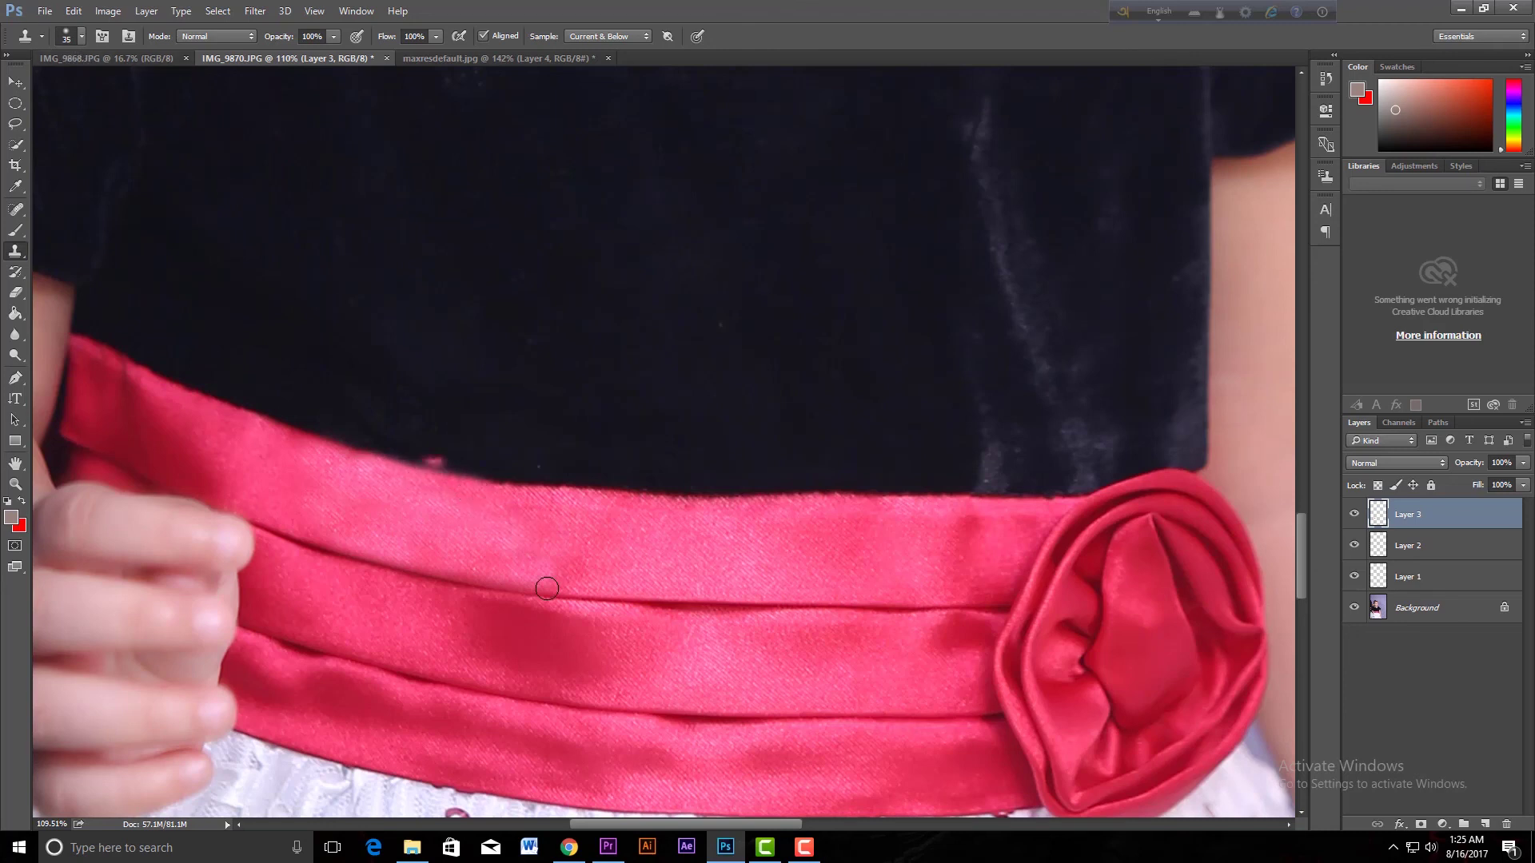
key("ctrl+z")
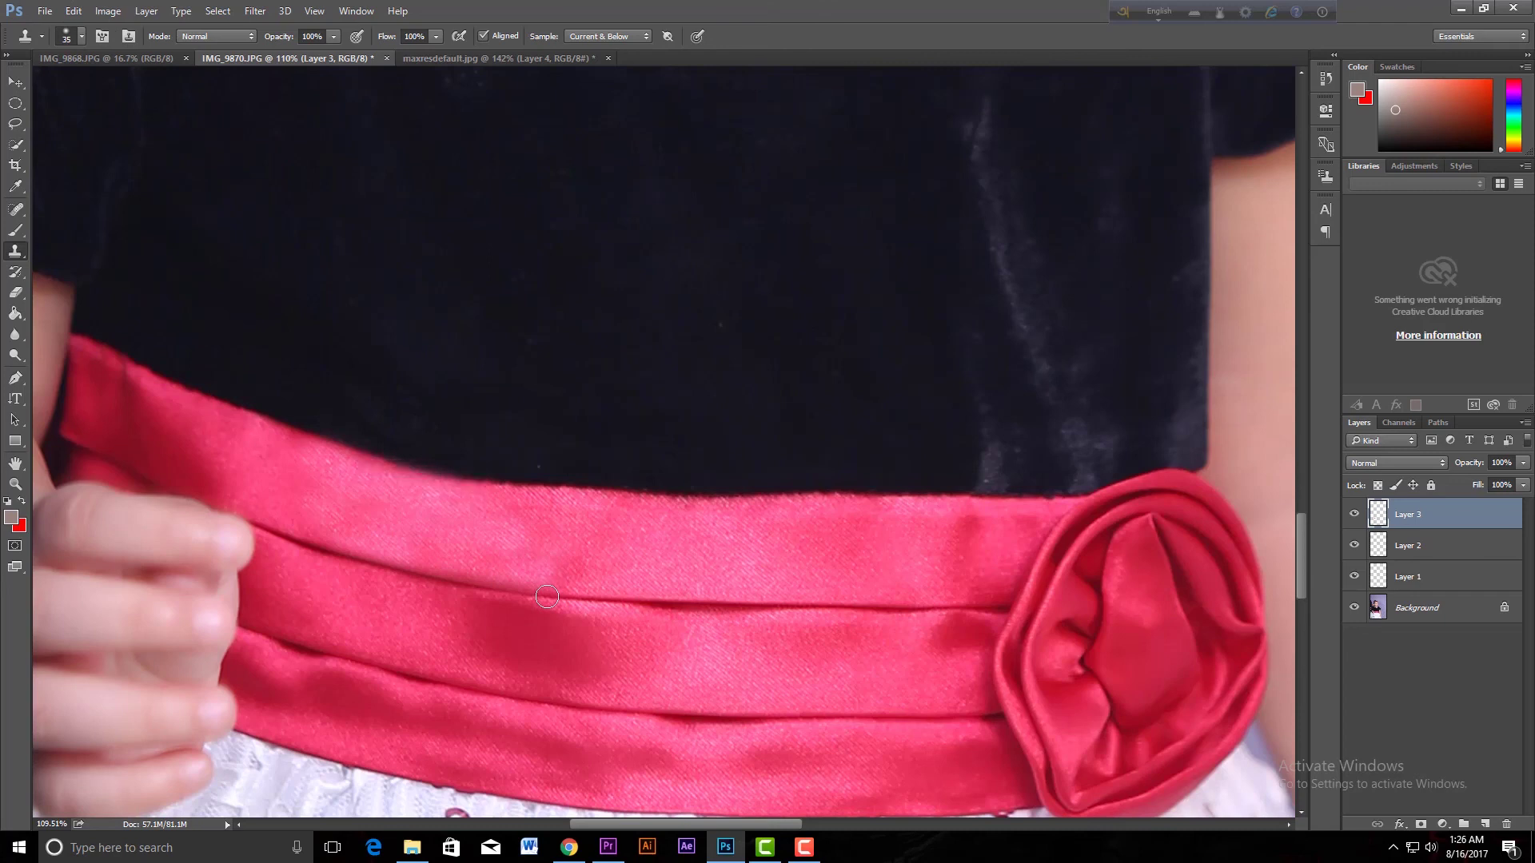
left_click(81, 37)
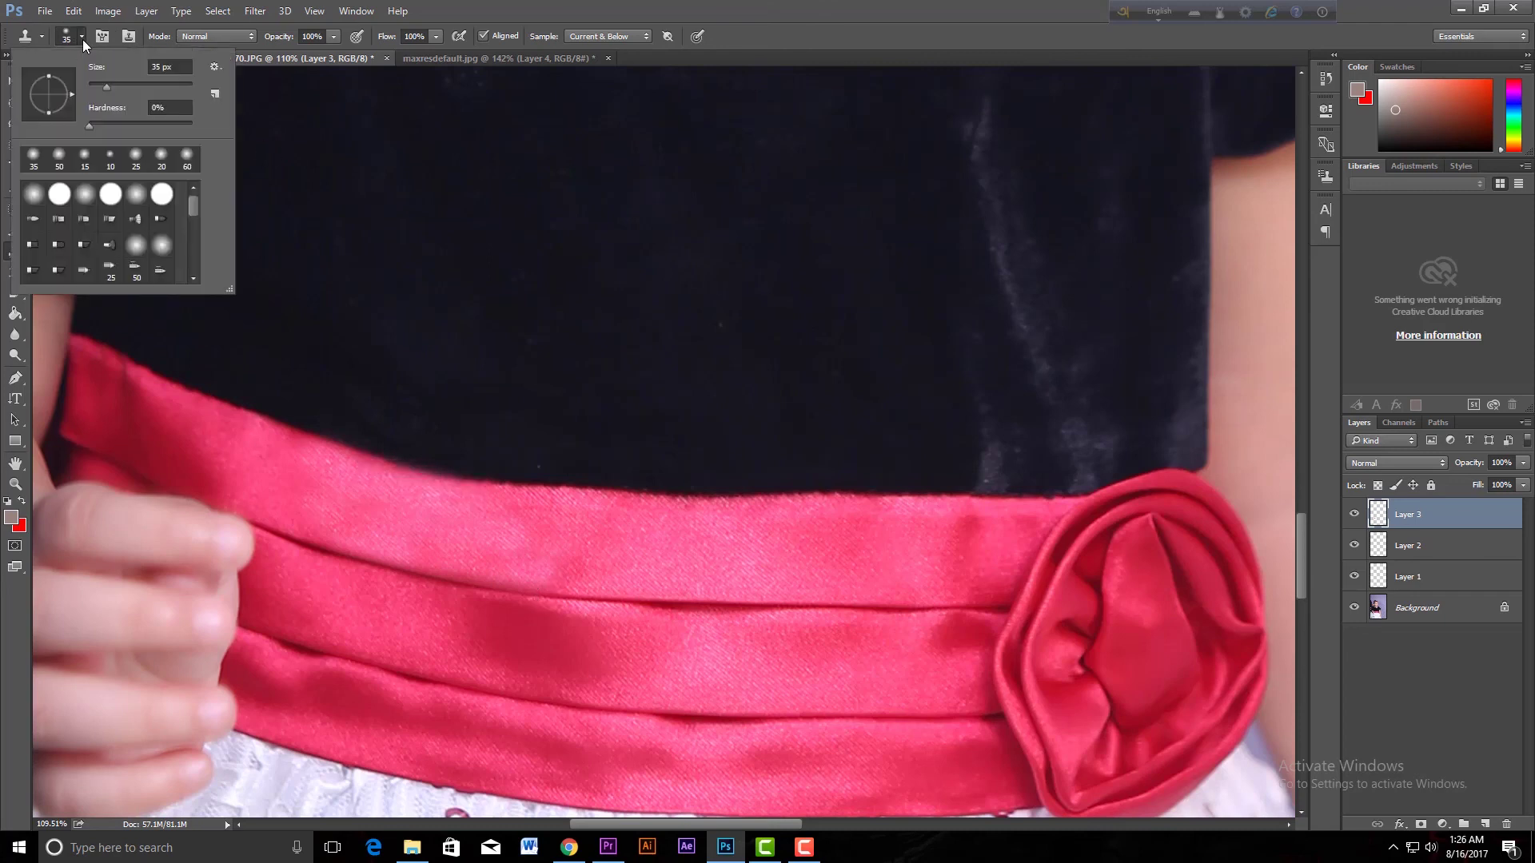
left_click_drag(90, 125, 131, 125)
left_click(514, 523, "alt")
left_click_drag(467, 493, 269, 443)
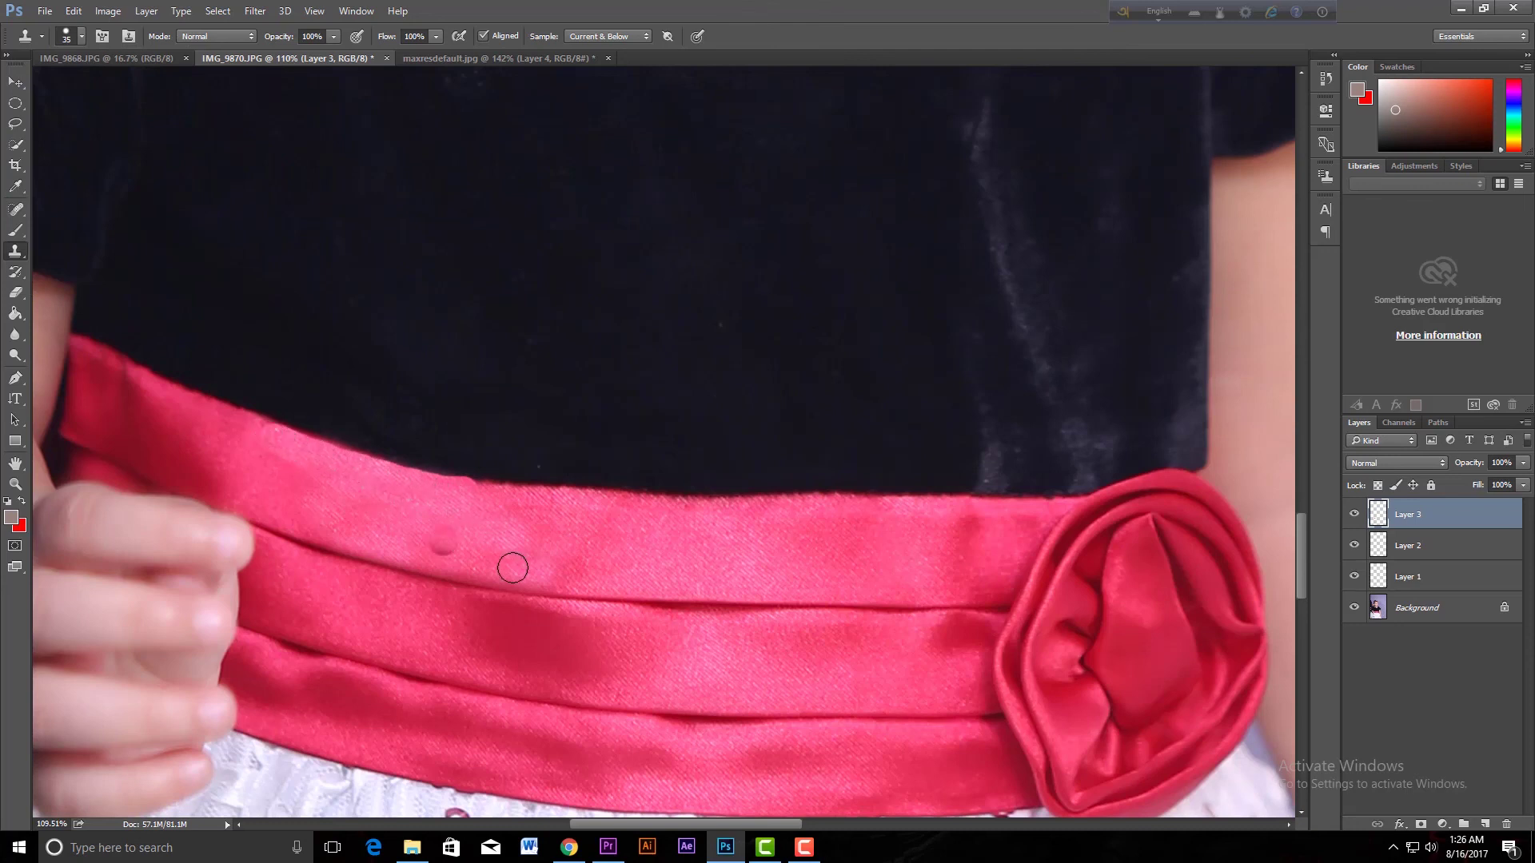
key("ctrl+z")
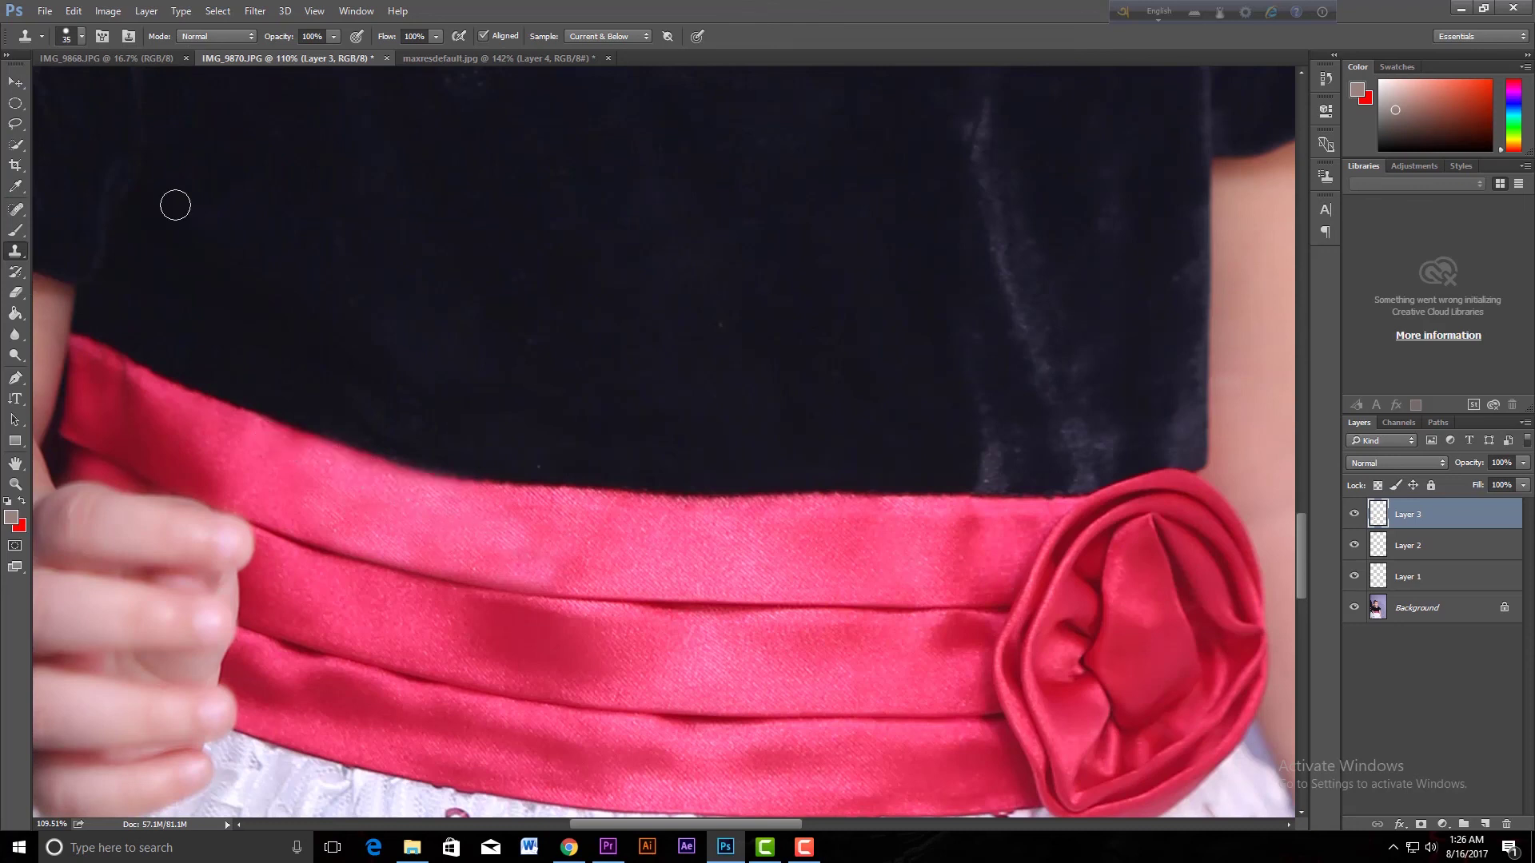
- Set the Clone Stamp hardness to 37%, resample the bright satin, and clone it along the sash's upper edge
left_click(82, 36)
left_click(132, 124)
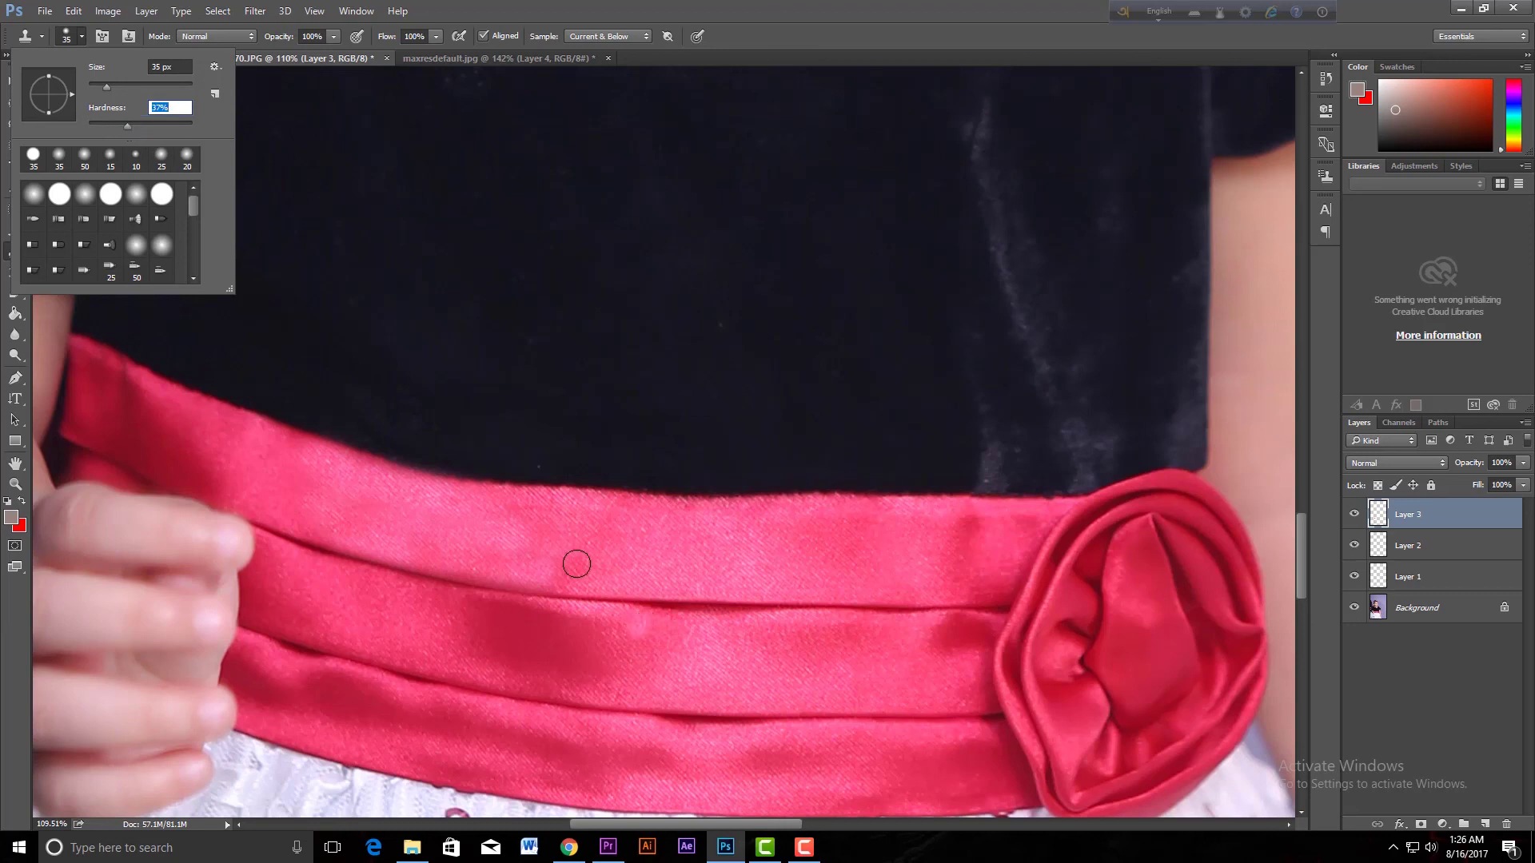
left_click(557, 532, "alt")
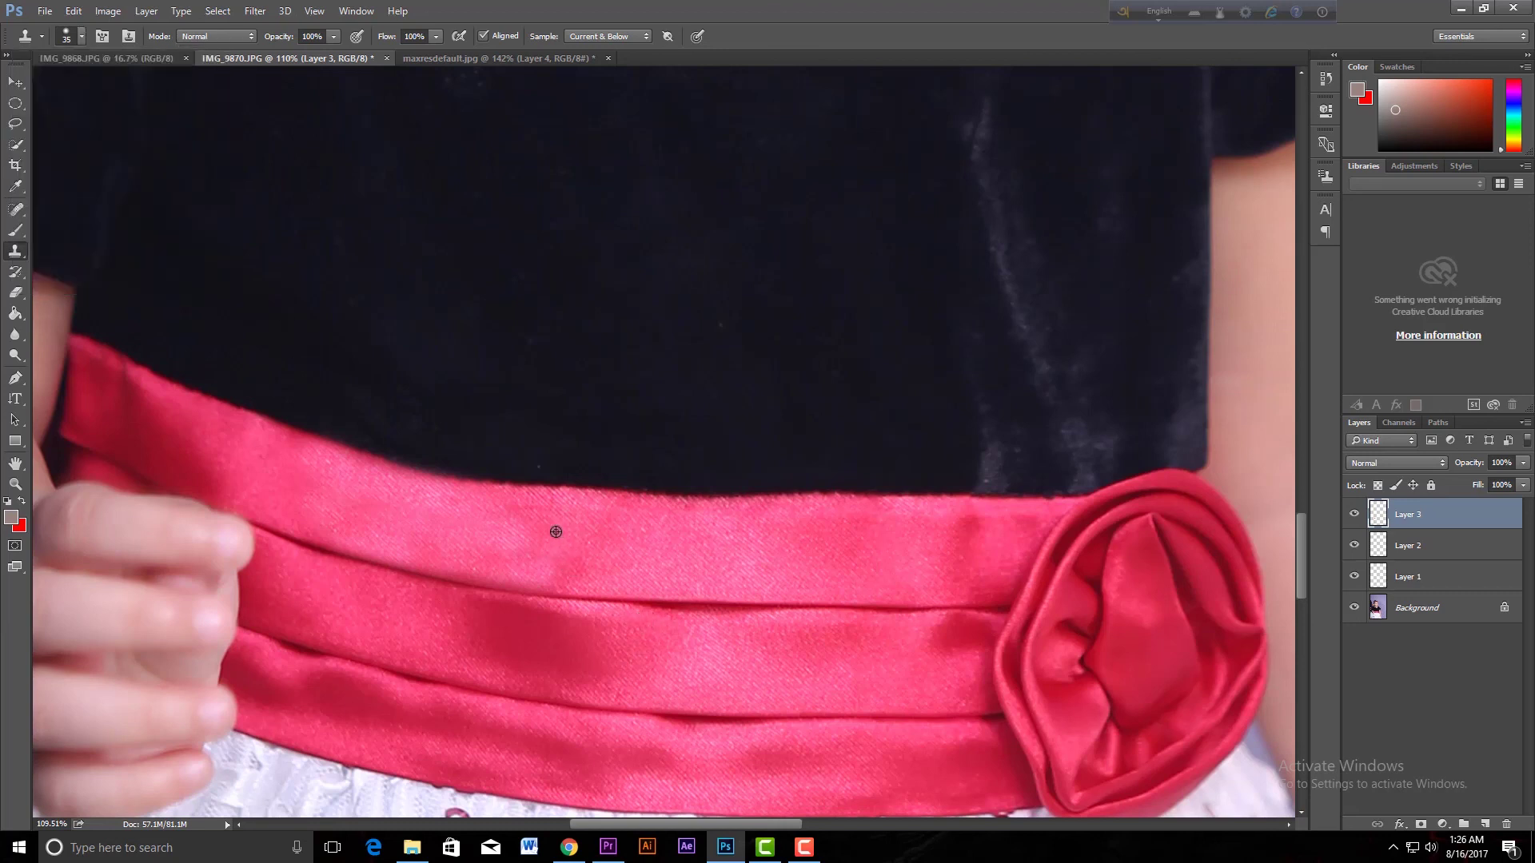
left_click_drag(509, 498, 261, 432)
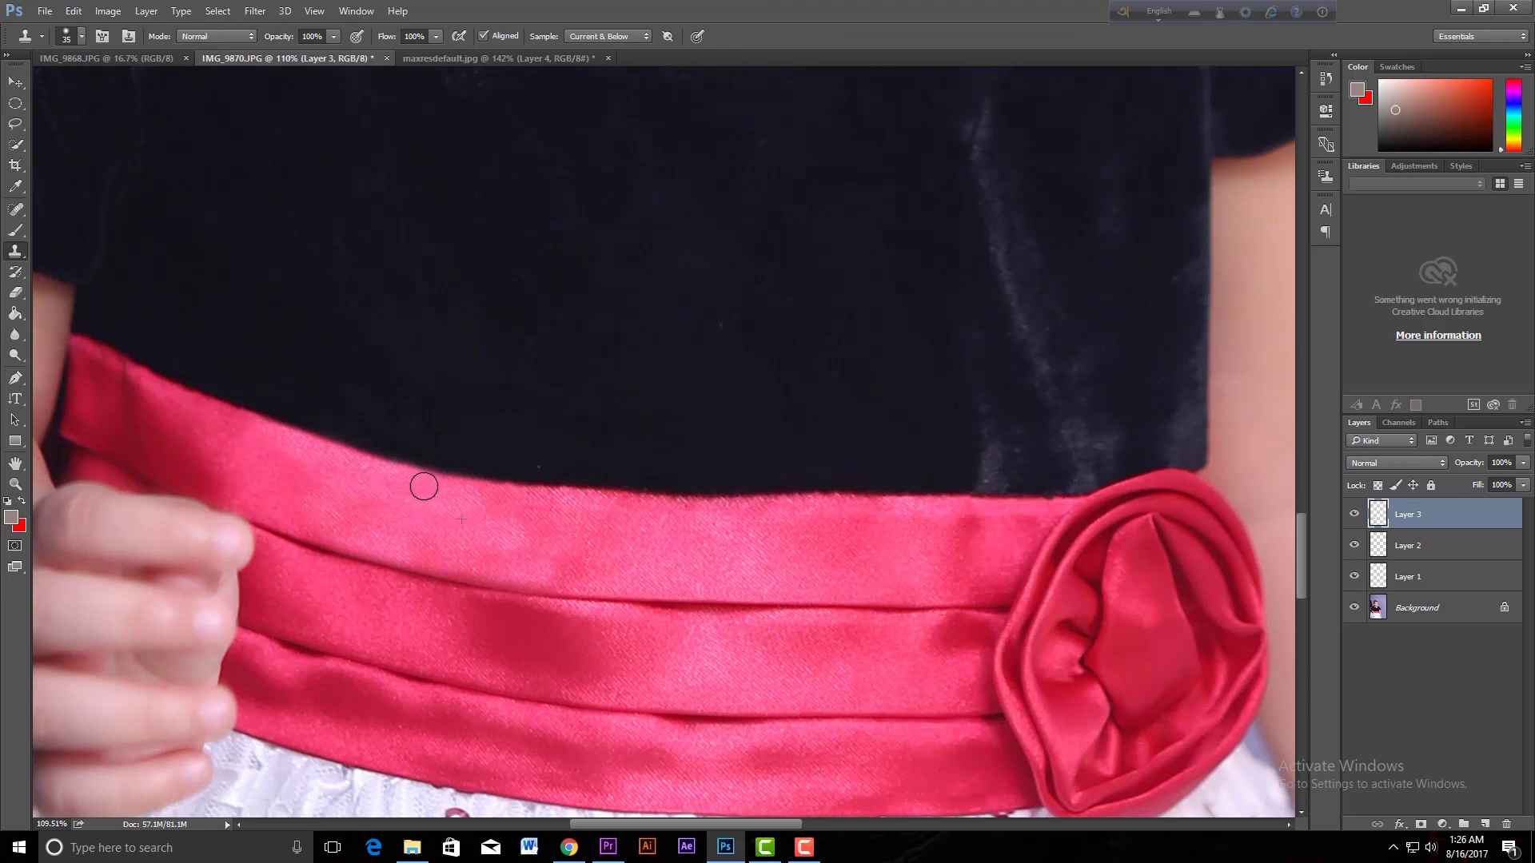
mouse_move(466, 496)
left_mouse_down()
mouse_move(429, 487)
mouse_move(514, 497)
mouse_move(460, 496)
left_mouse_up()
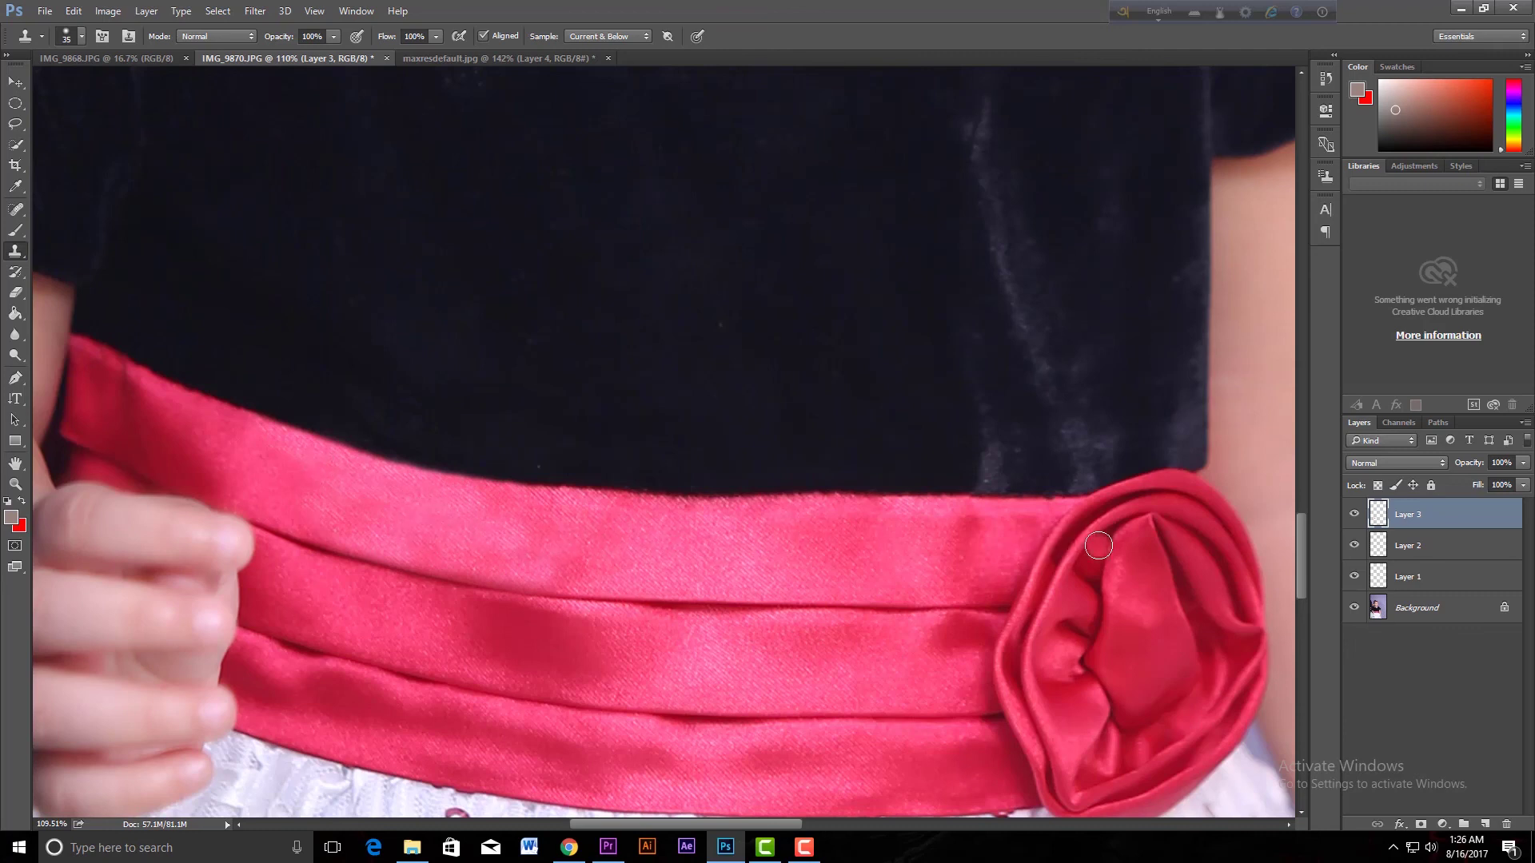
- Lock the transparent pixels of Layer 3, and switch to the Brush tool with its size enlarged to 175
left_click(1378, 485)
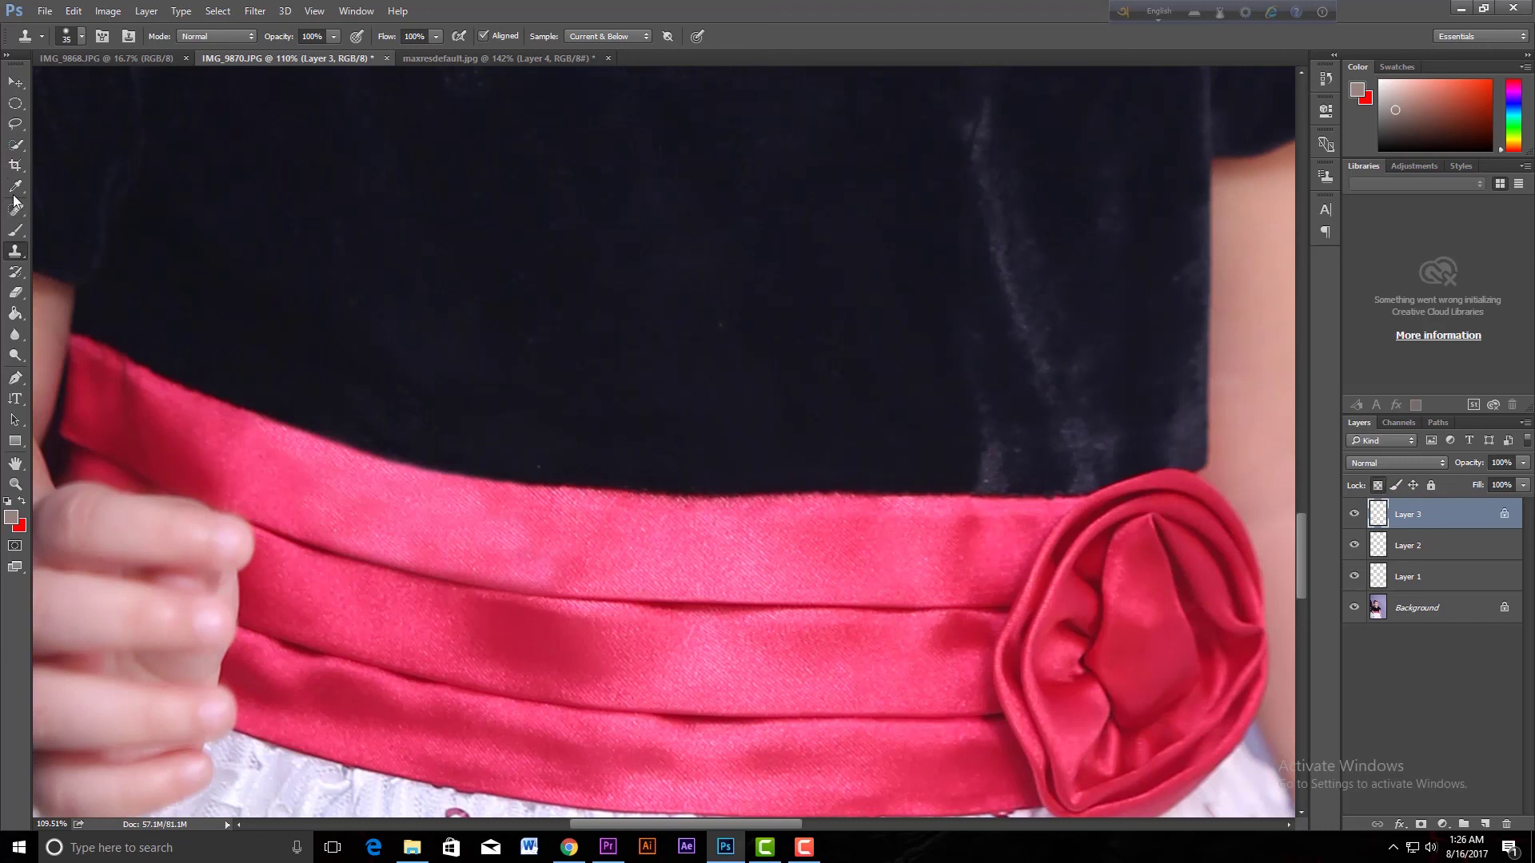
left_click(15, 230)
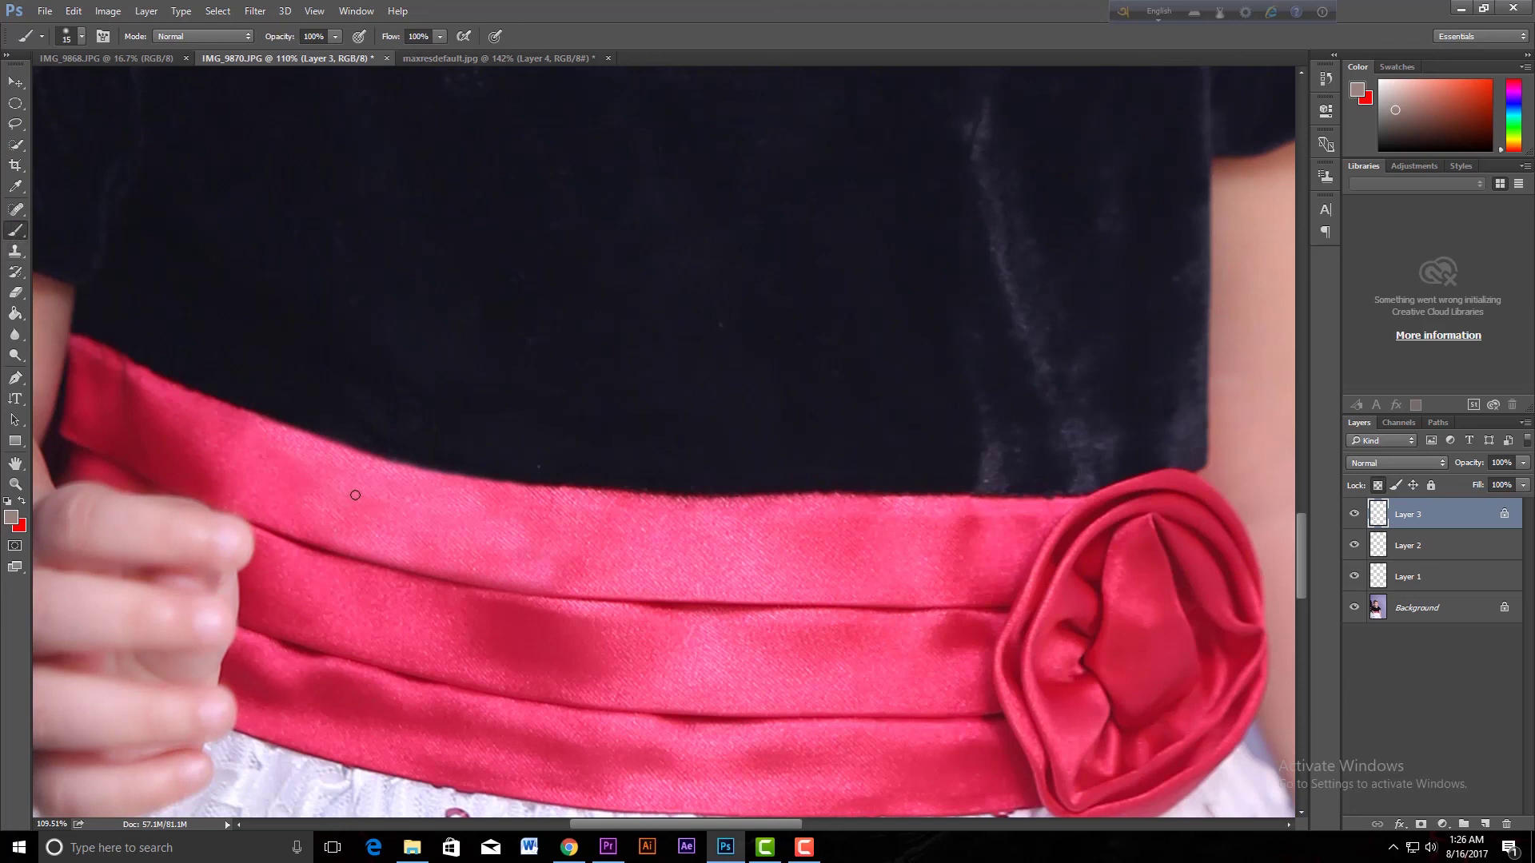
key("bracketright")
key("bracketright")
key("bracketright")
key("bracketright")
key("bracketright")
key("bracketright")
key("bracketright")
key("bracketright")
key("bracketright")
key("bracketright")
key("bracketright")
key("bracketright")
key("alt")
left_click(516, 530, "alt")
mouse_move(514, 514)
left_mouse_down()
mouse_move(440, 528)
mouse_move(245, 469)
mouse_move(477, 520)
mouse_move(286, 481)
left_mouse_up()
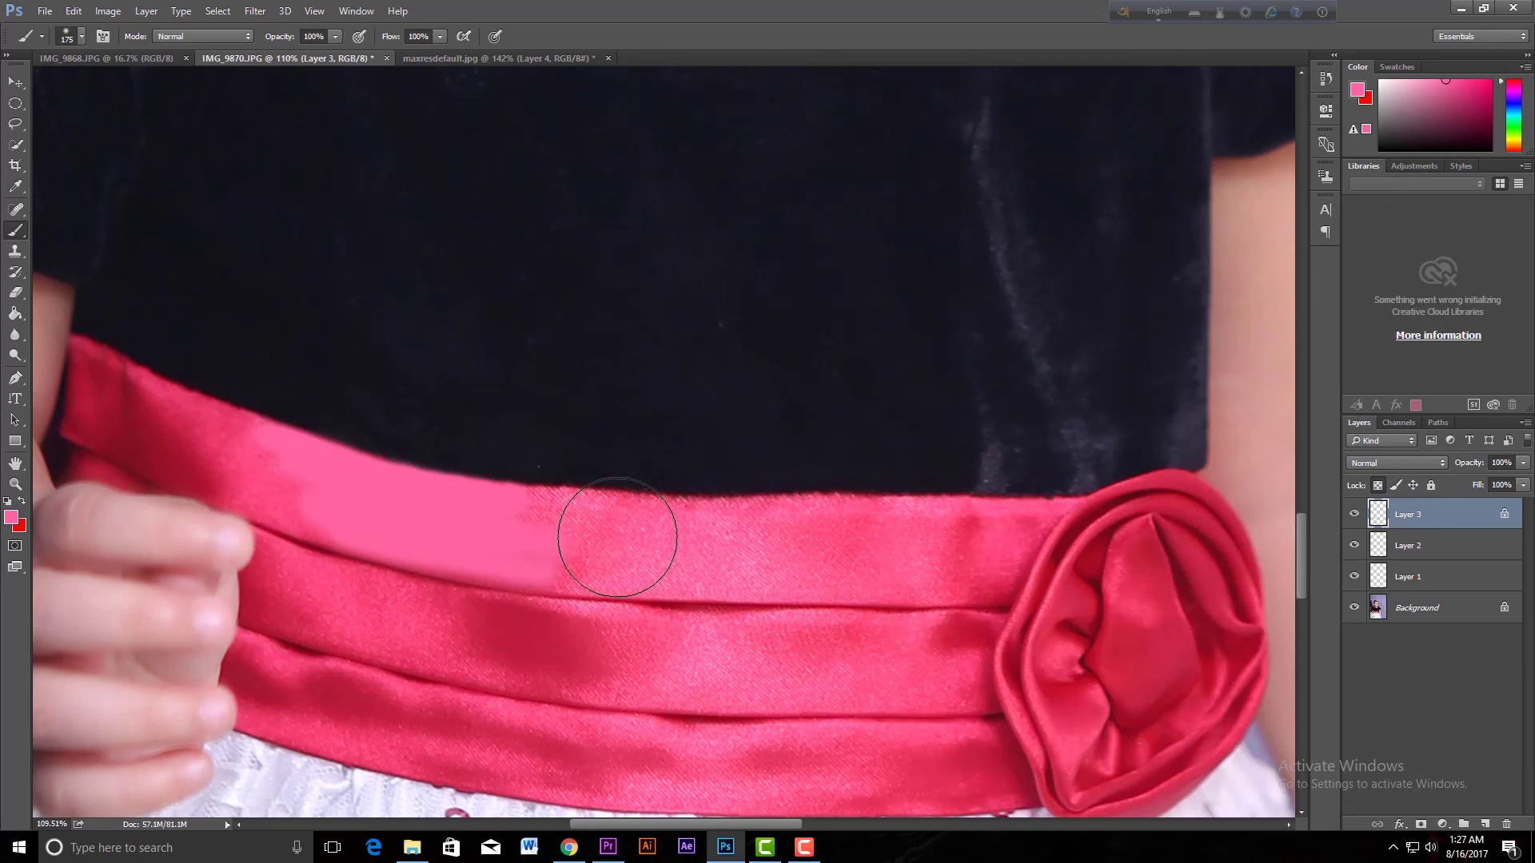
key("ctrl+z")
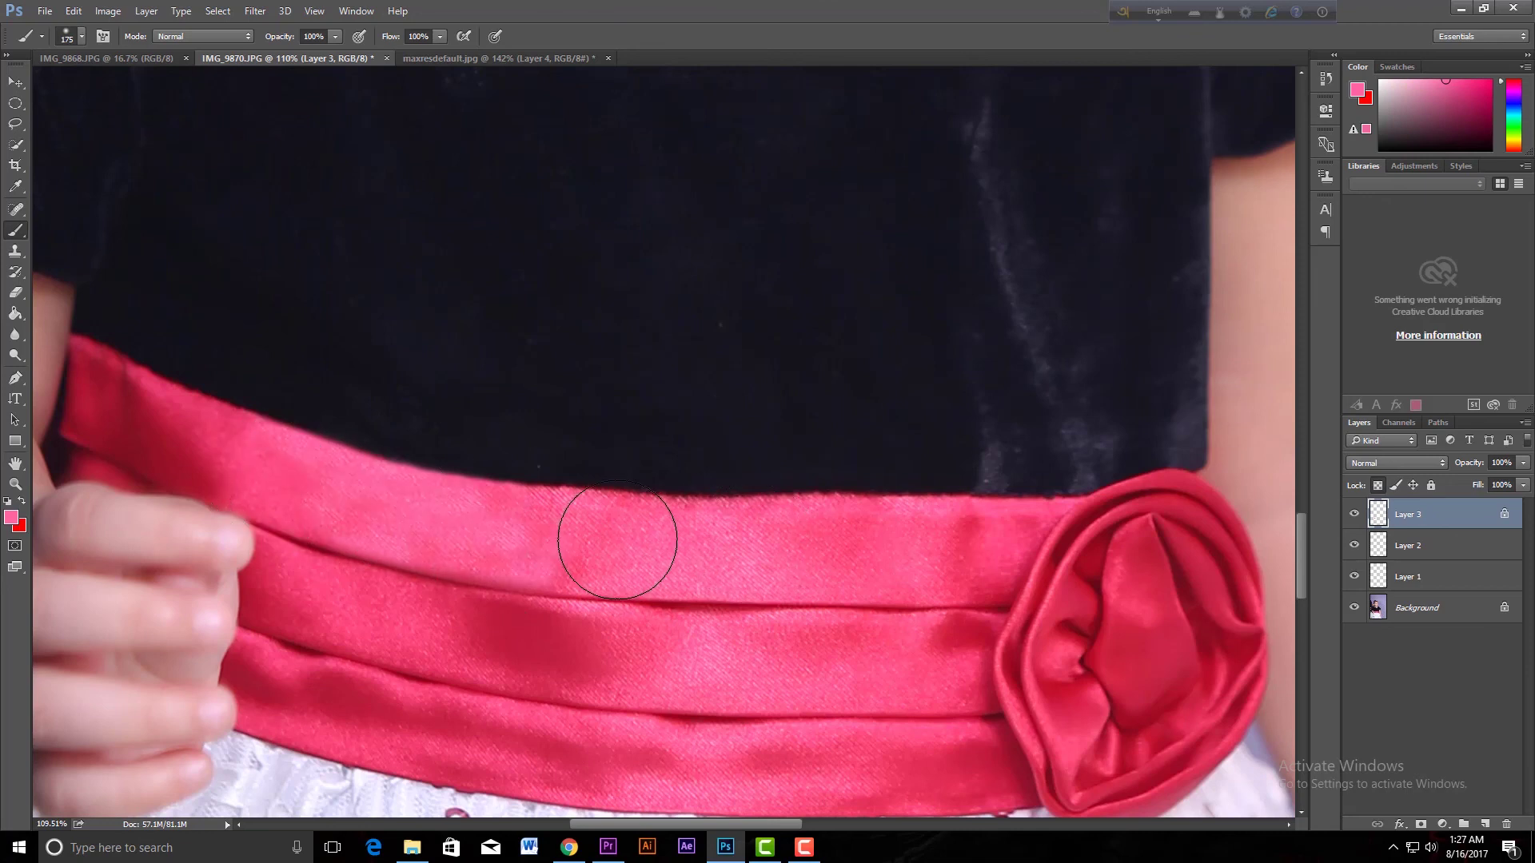
- Set the brush mode to Soft Light, and paint sampled sash pink over the cloned satin on Layer 3
left_click(217, 37)
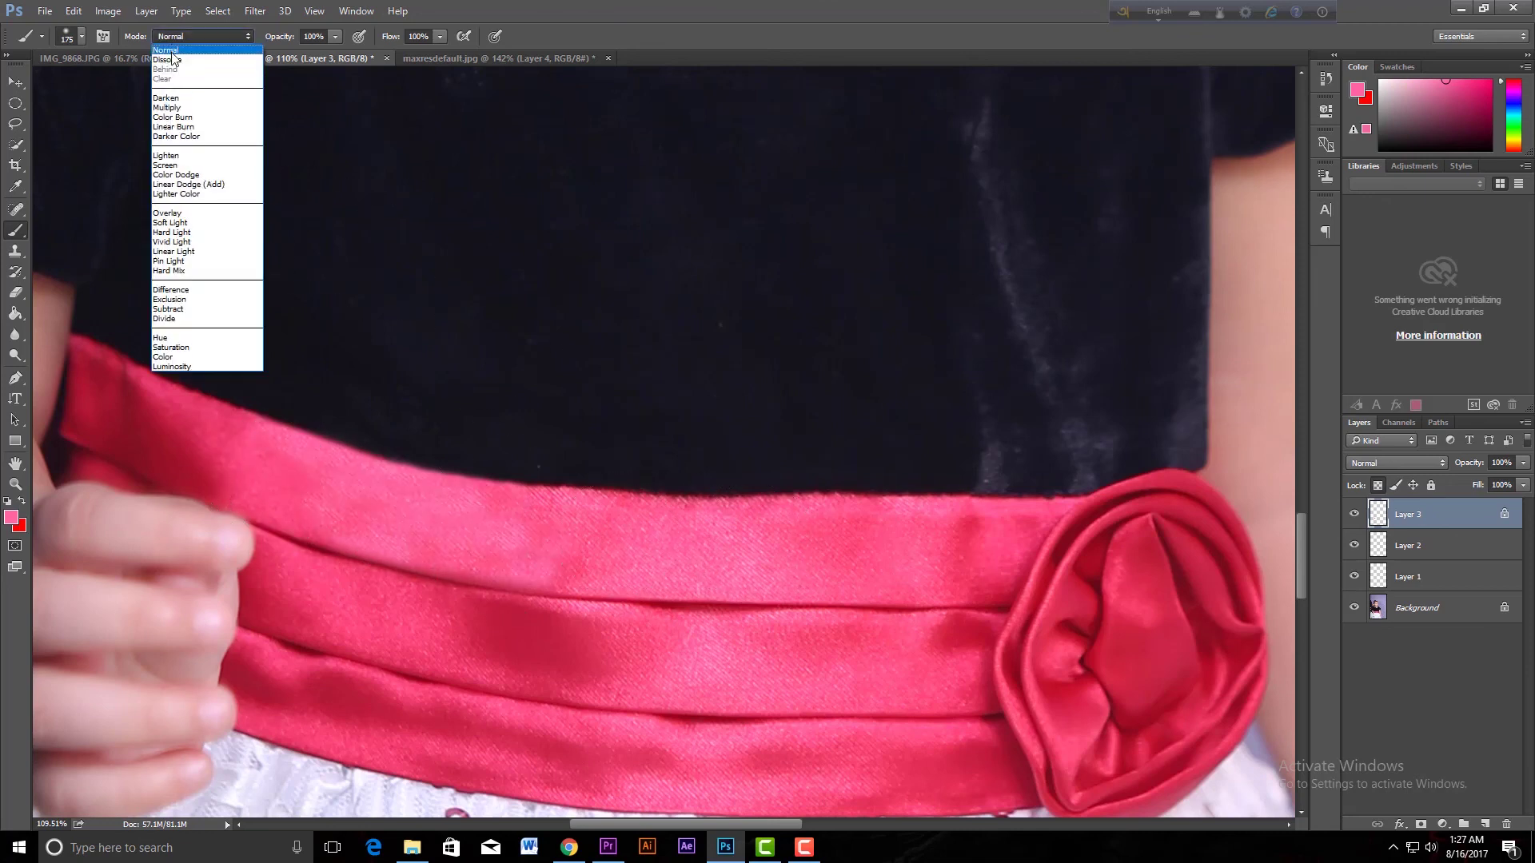
left_click(184, 223)
mouse_move(559, 537)
left_mouse_down()
mouse_move(313, 489)
mouse_move(610, 529)
mouse_move(381, 501)
mouse_move(306, 472)
mouse_move(666, 532)
mouse_move(356, 499)
mouse_move(695, 525)
mouse_move(468, 528)
mouse_move(325, 498)
mouse_move(723, 553)
mouse_move(603, 541)
mouse_move(340, 498)
mouse_move(739, 544)
left_mouse_up()
left_click(738, 544, "alt")
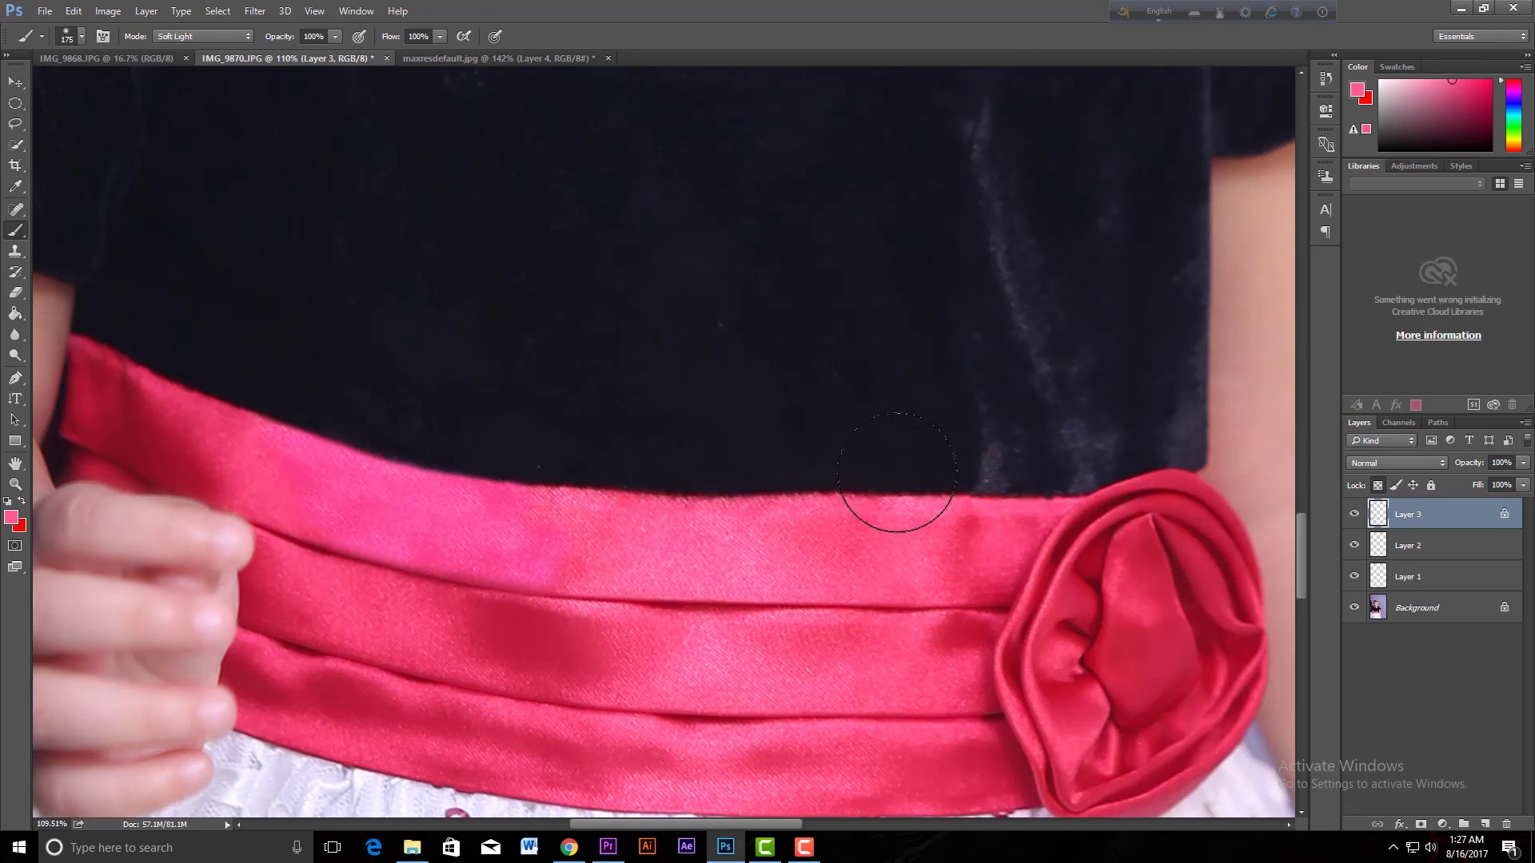
- Start a Warp transform on Layer 3, and pull the right part of the cloned patch inward on the sash
key("ctrl+t")
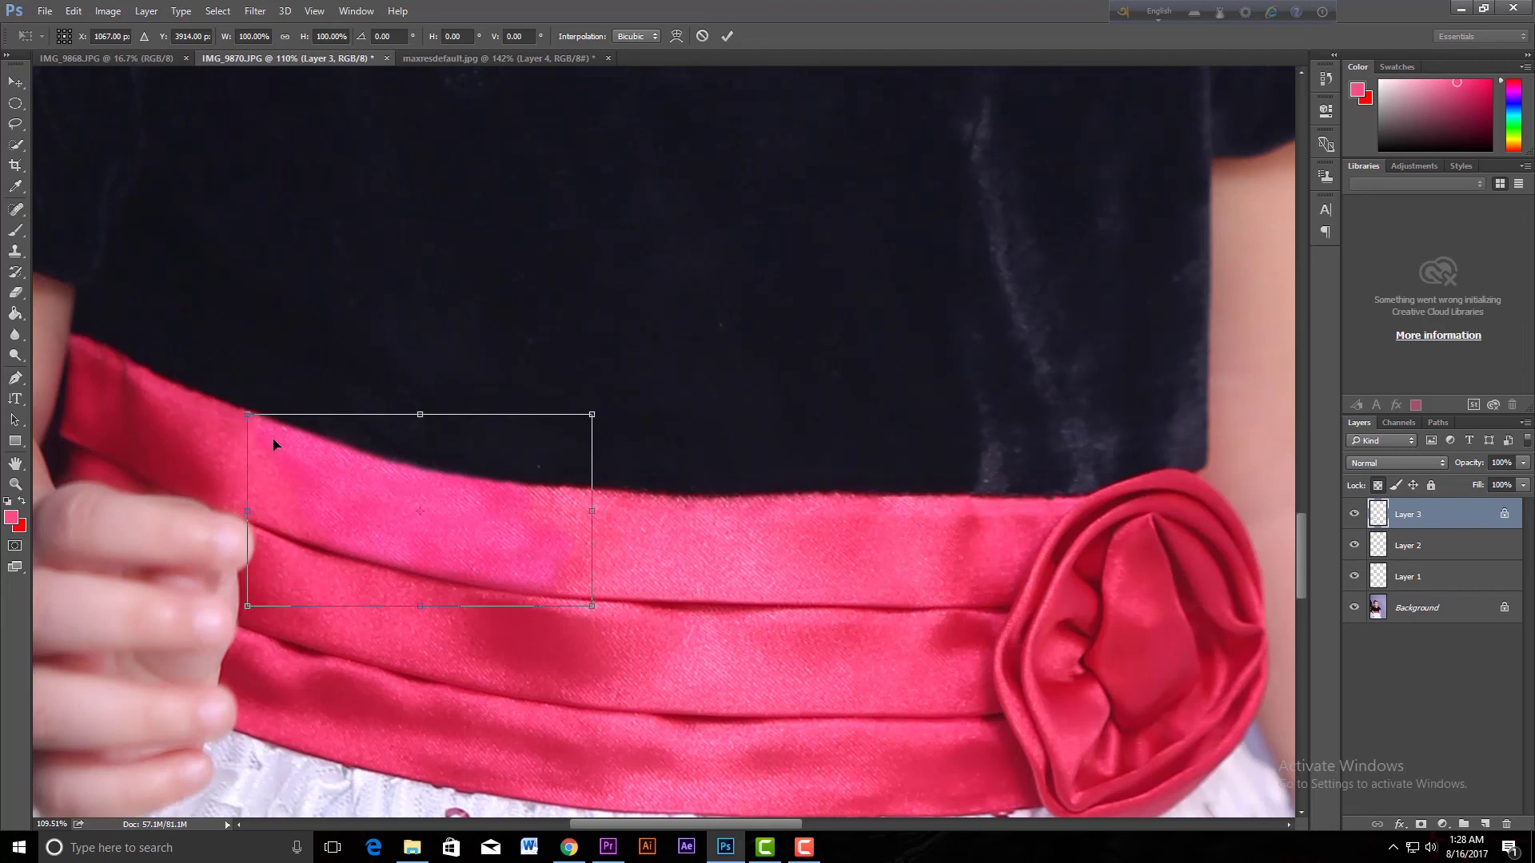
right_click(399, 523)
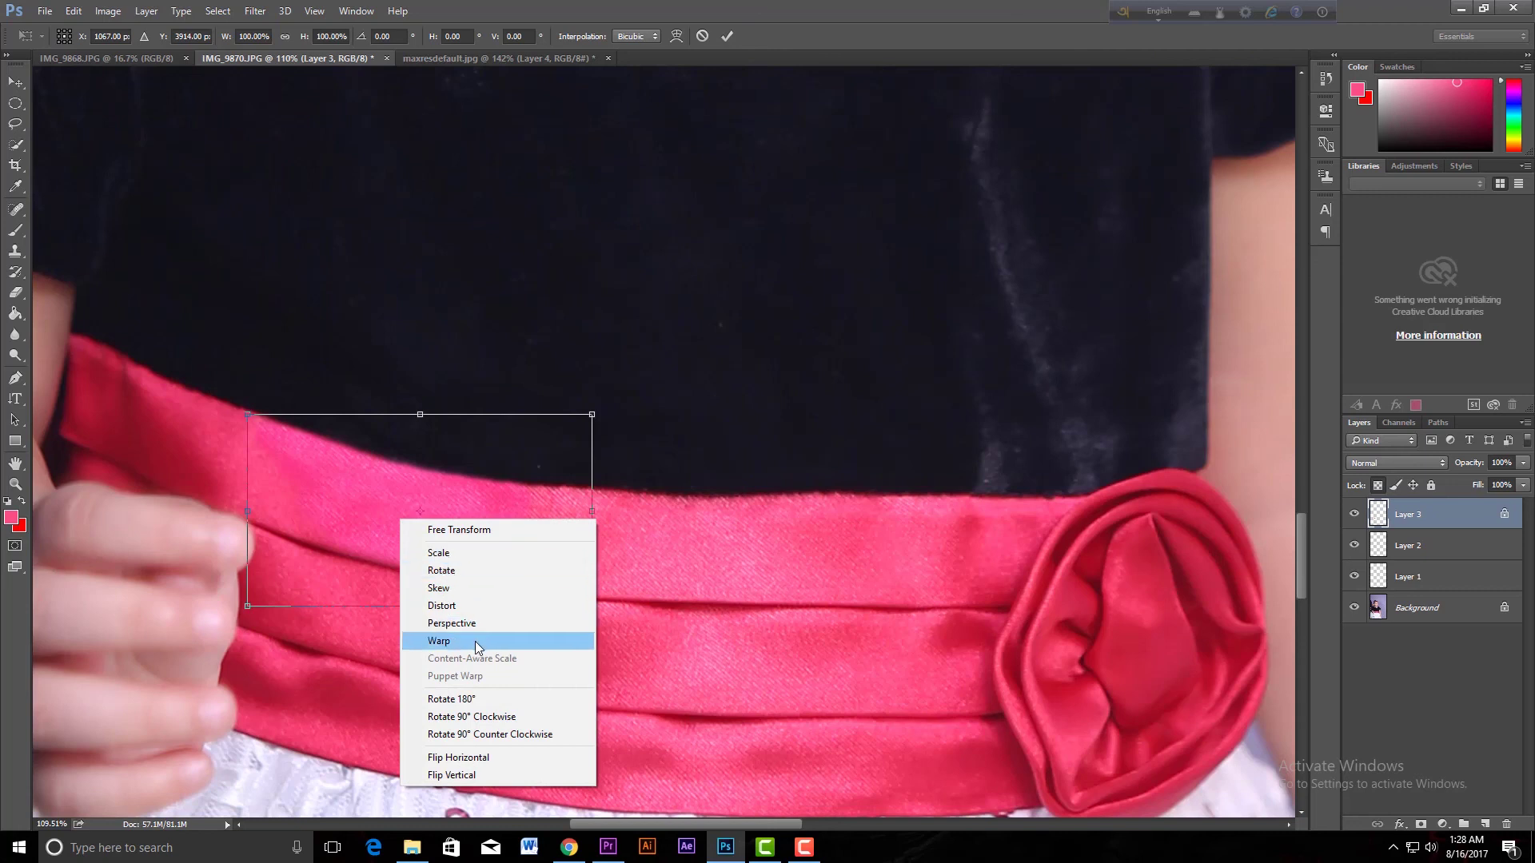
right_click(340, 492)
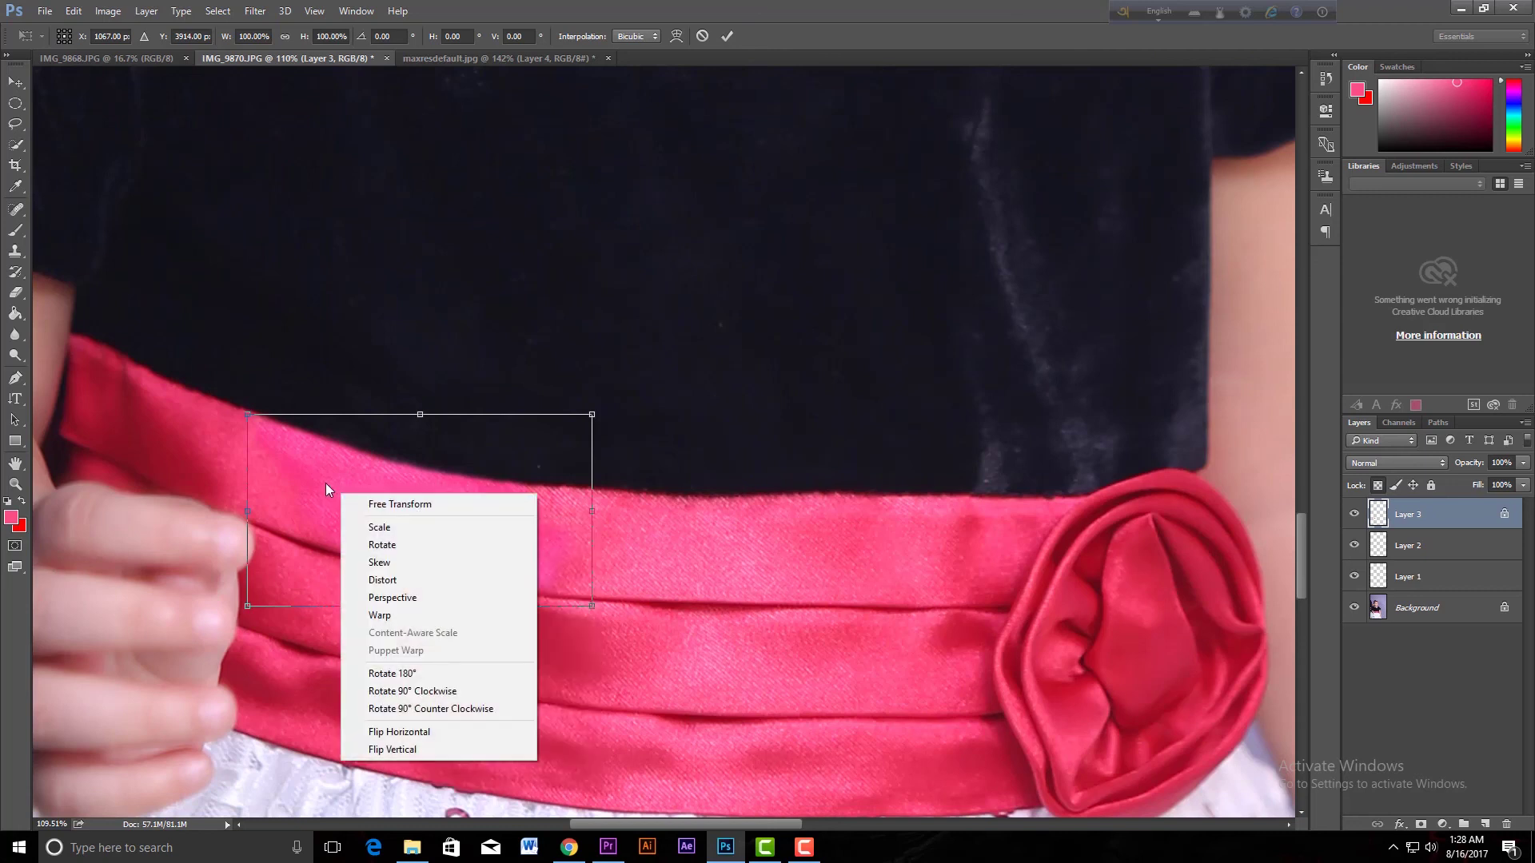
left_click(400, 617)
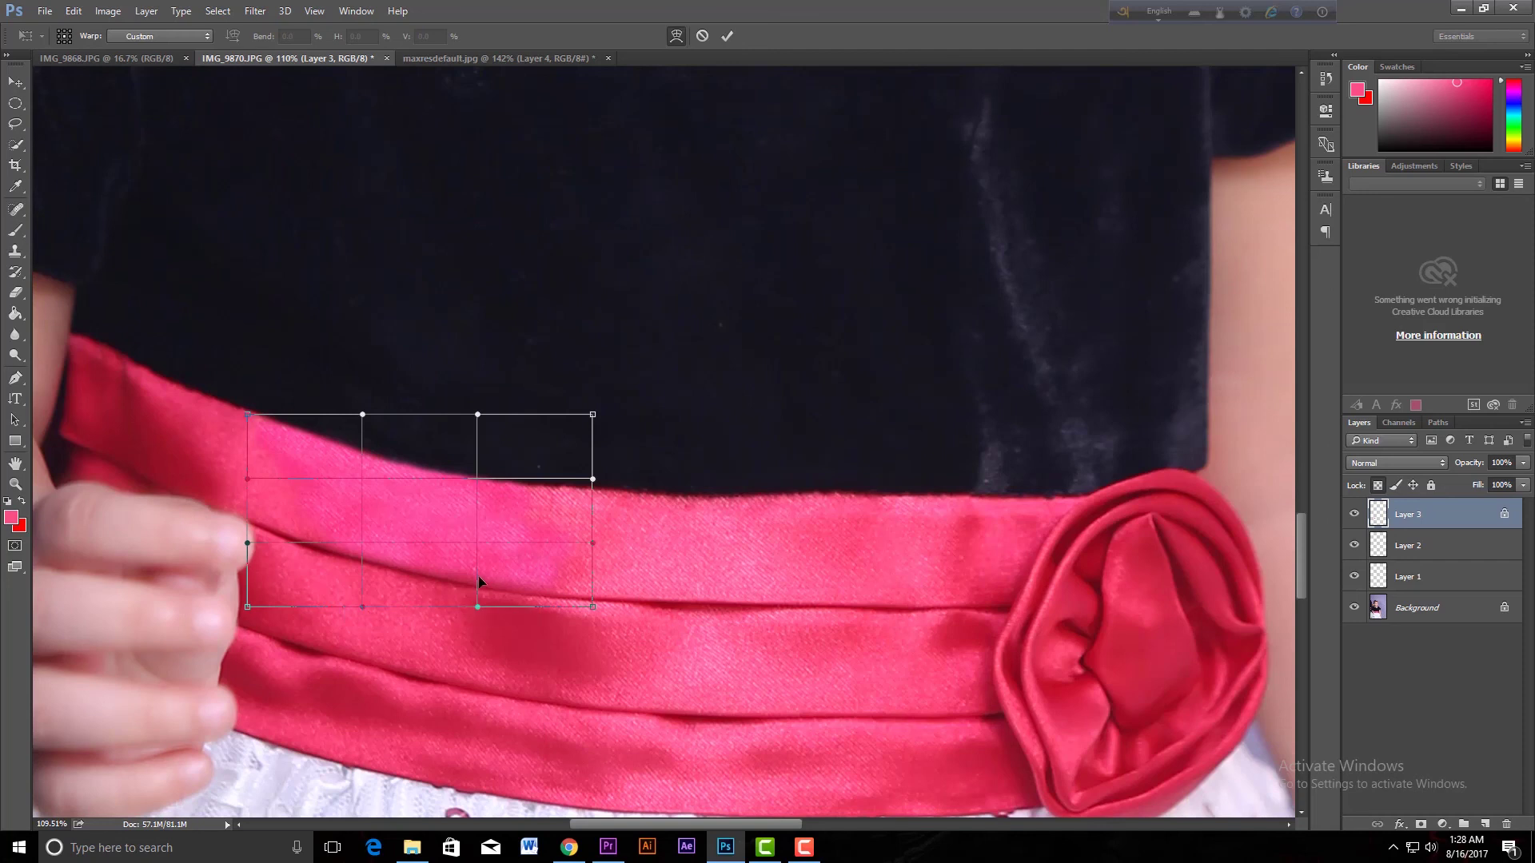
left_click_drag(479, 483, 485, 483)
left_click_drag(592, 544, 474, 554)
left_click_drag(364, 552, 357, 550)
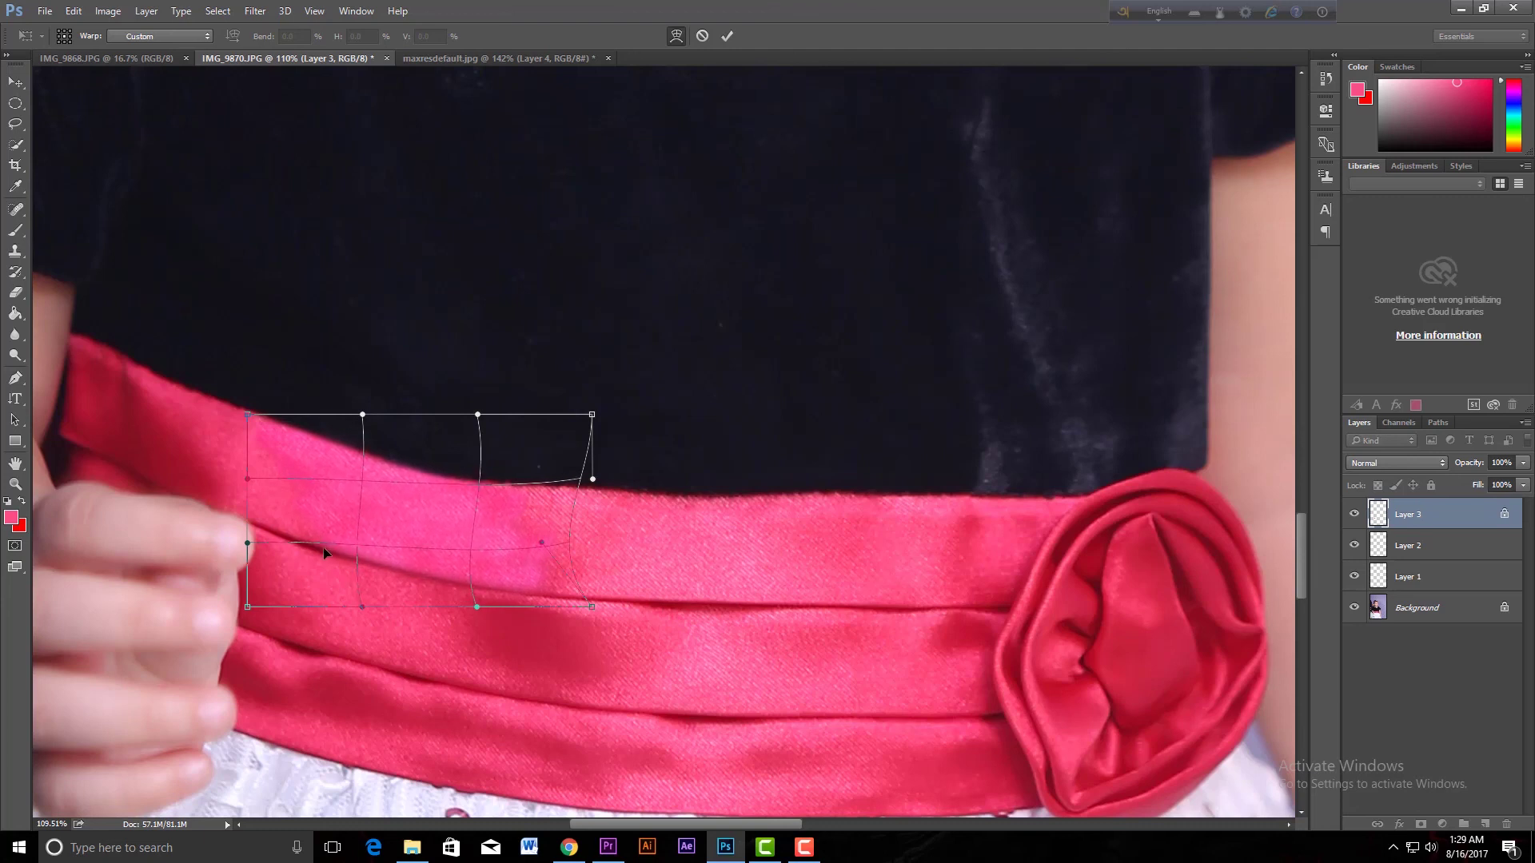
- Bend the warp grid's left edge toward the child's hand, shift its upper-left corner slightly outward, and apply the warp
left_click_drag(248, 546, 216, 531)
mouse_move(246, 479)
left_mouse_down()
mouse_move(221, 481)
mouse_move(251, 492)
left_mouse_up()
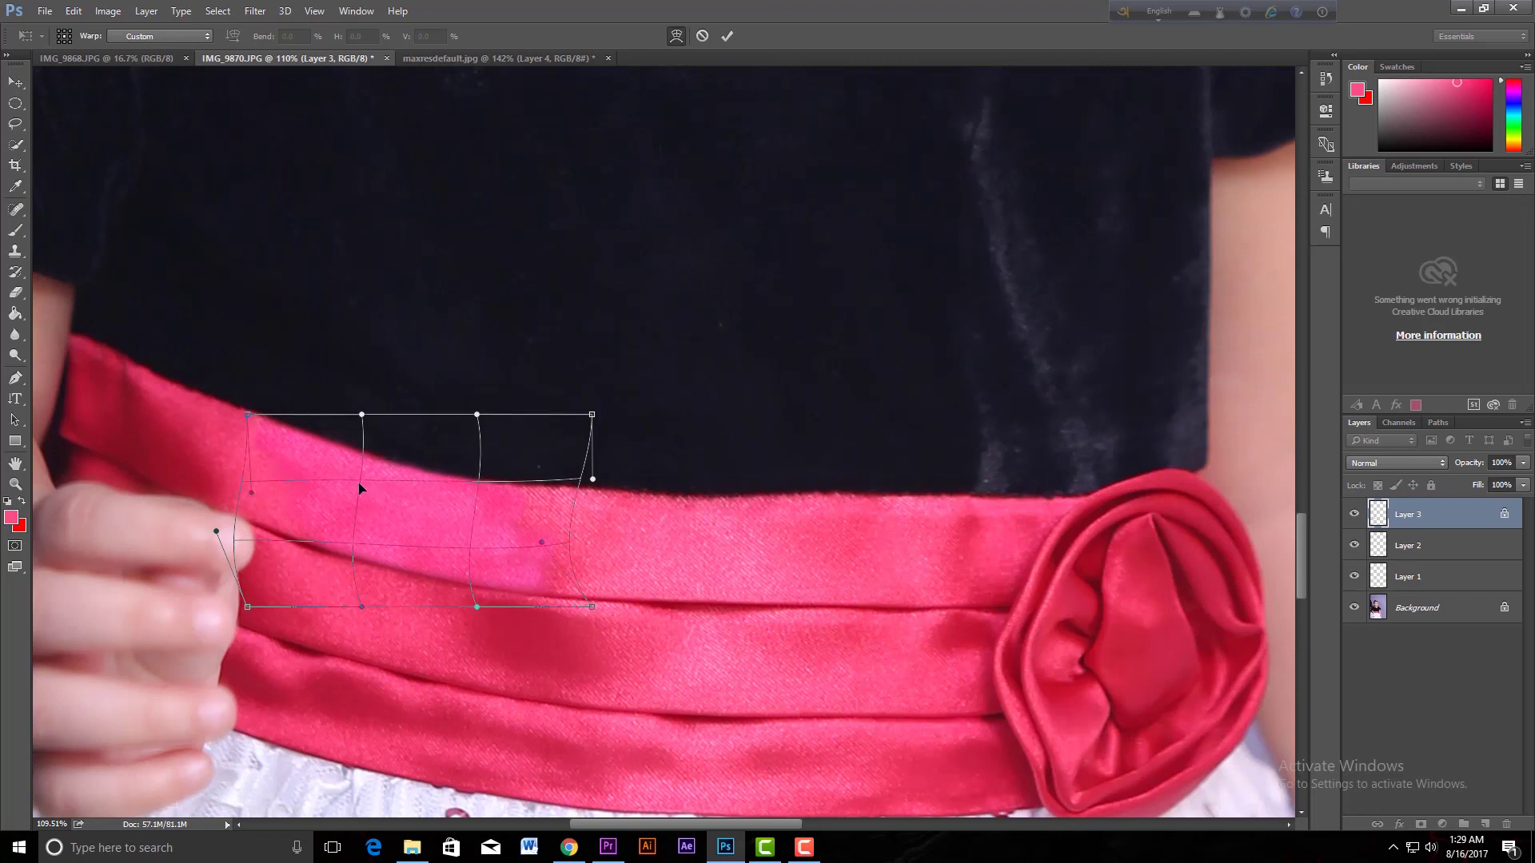
left_click_drag(364, 480, 359, 477)
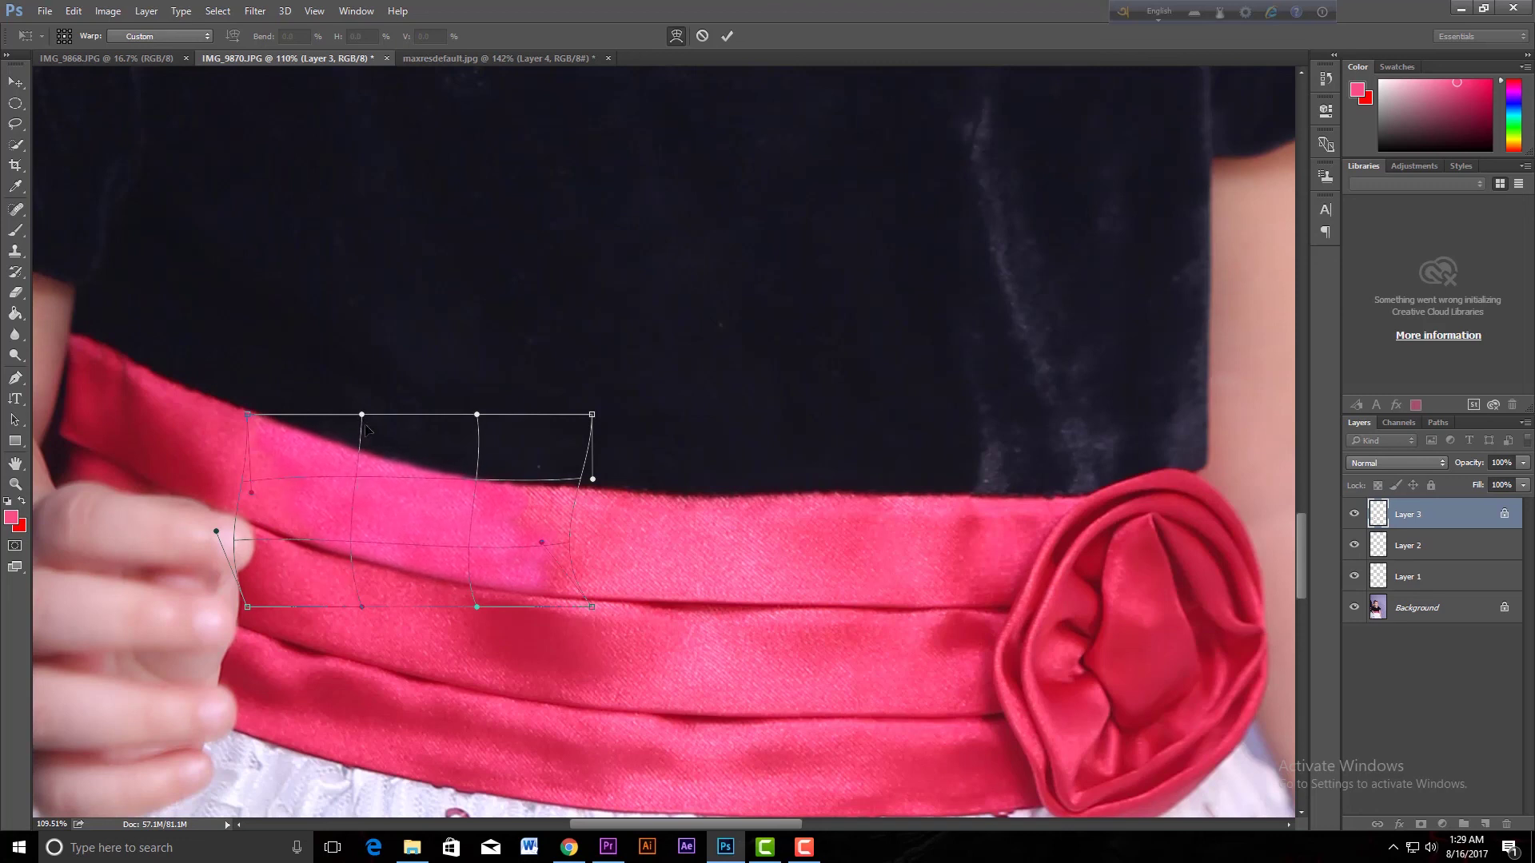
left_click_drag(363, 415, 361, 419)
left_click_drag(249, 415, 240, 408)
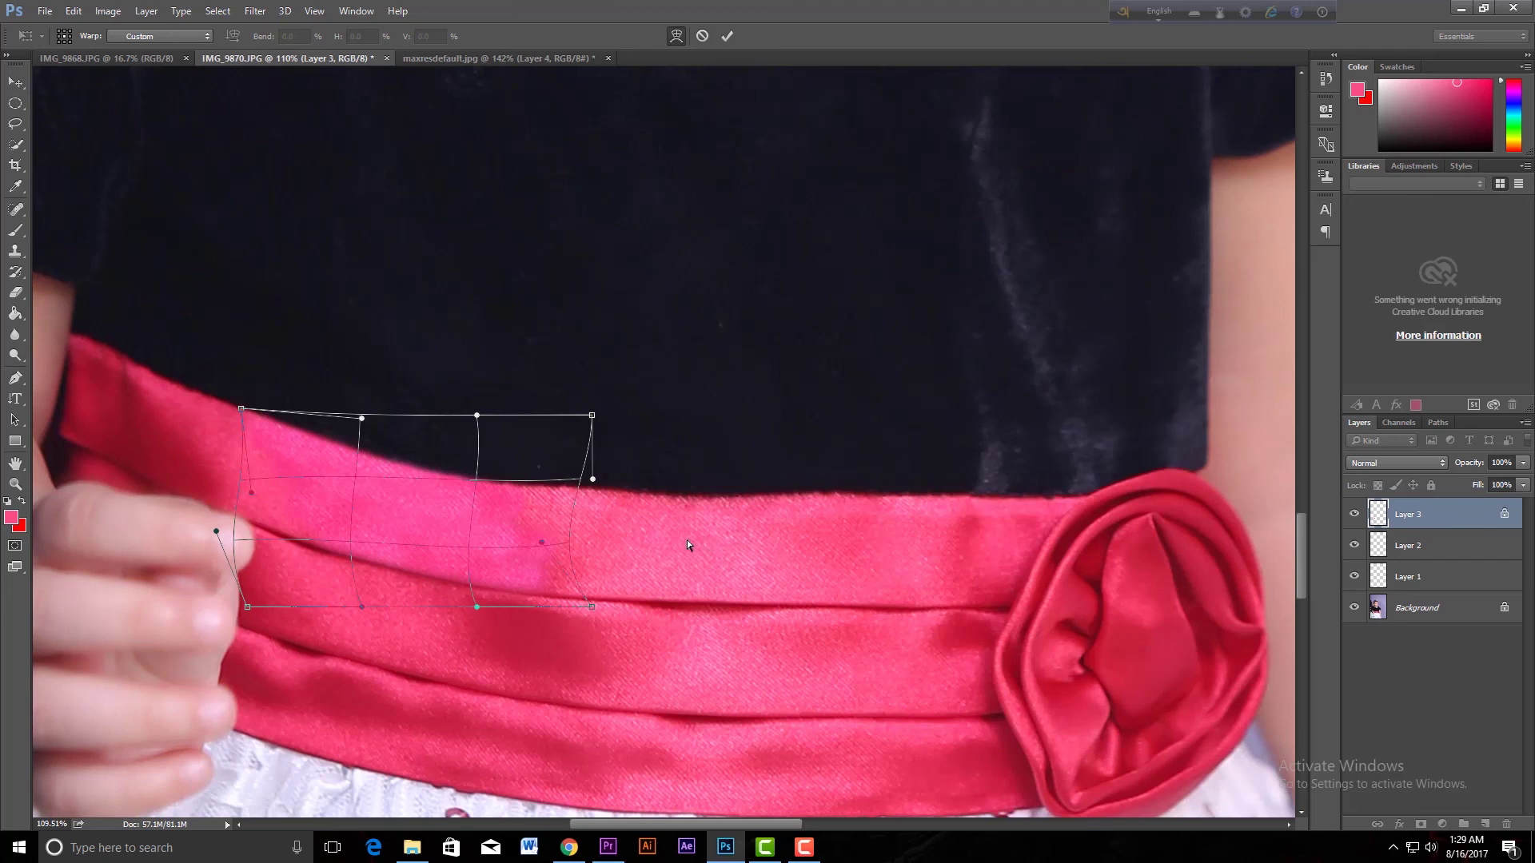
key("Return")
- Zoom out to the whole portrait to review the retouched sash
left_click_drag(540, 547, 430, 546)
key("ctrl+alt+z")
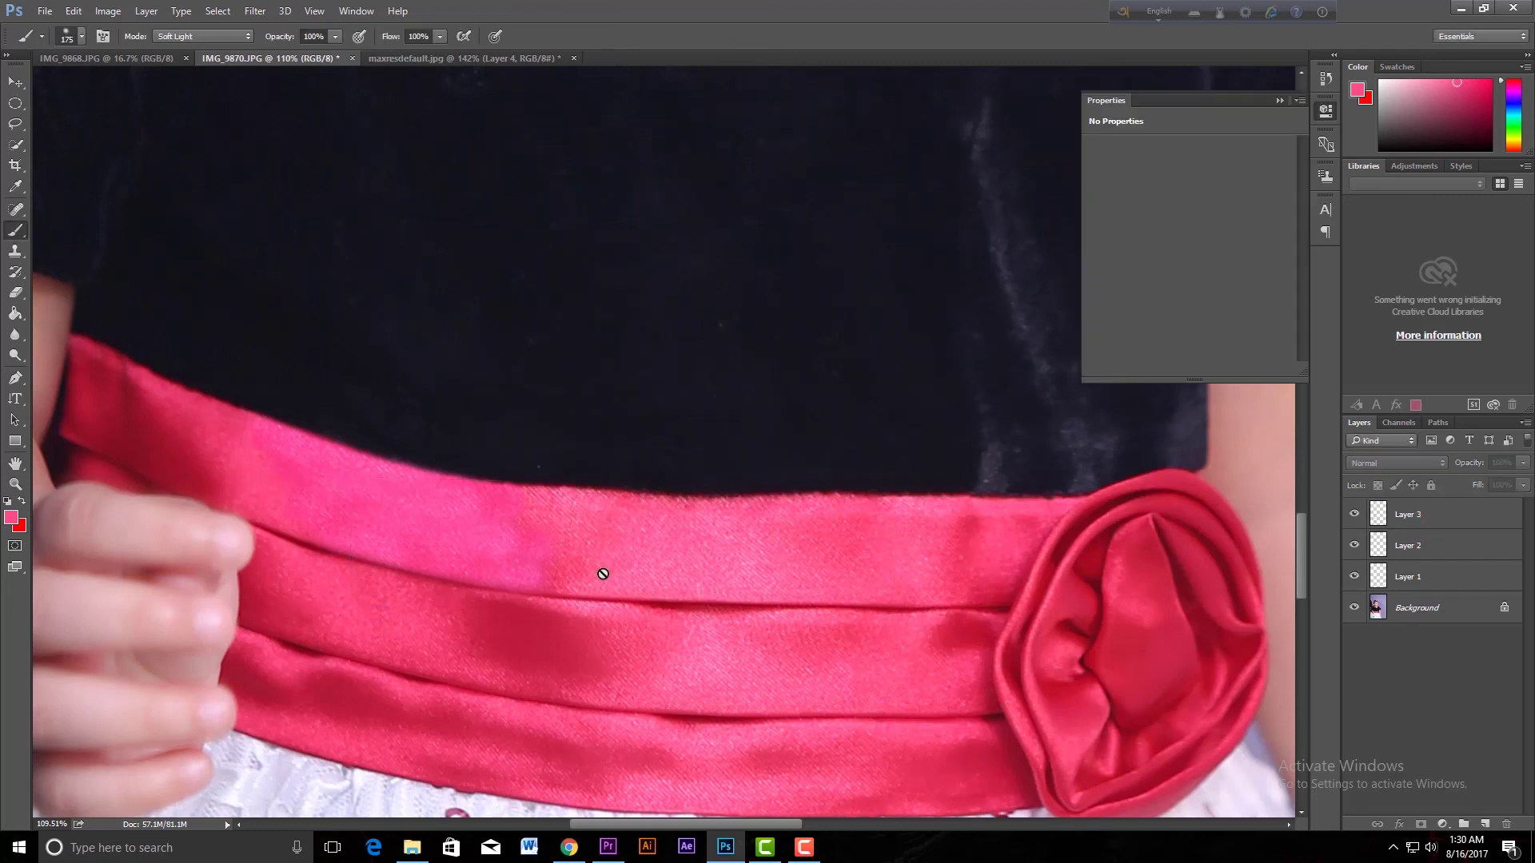
key("ctrl+0")
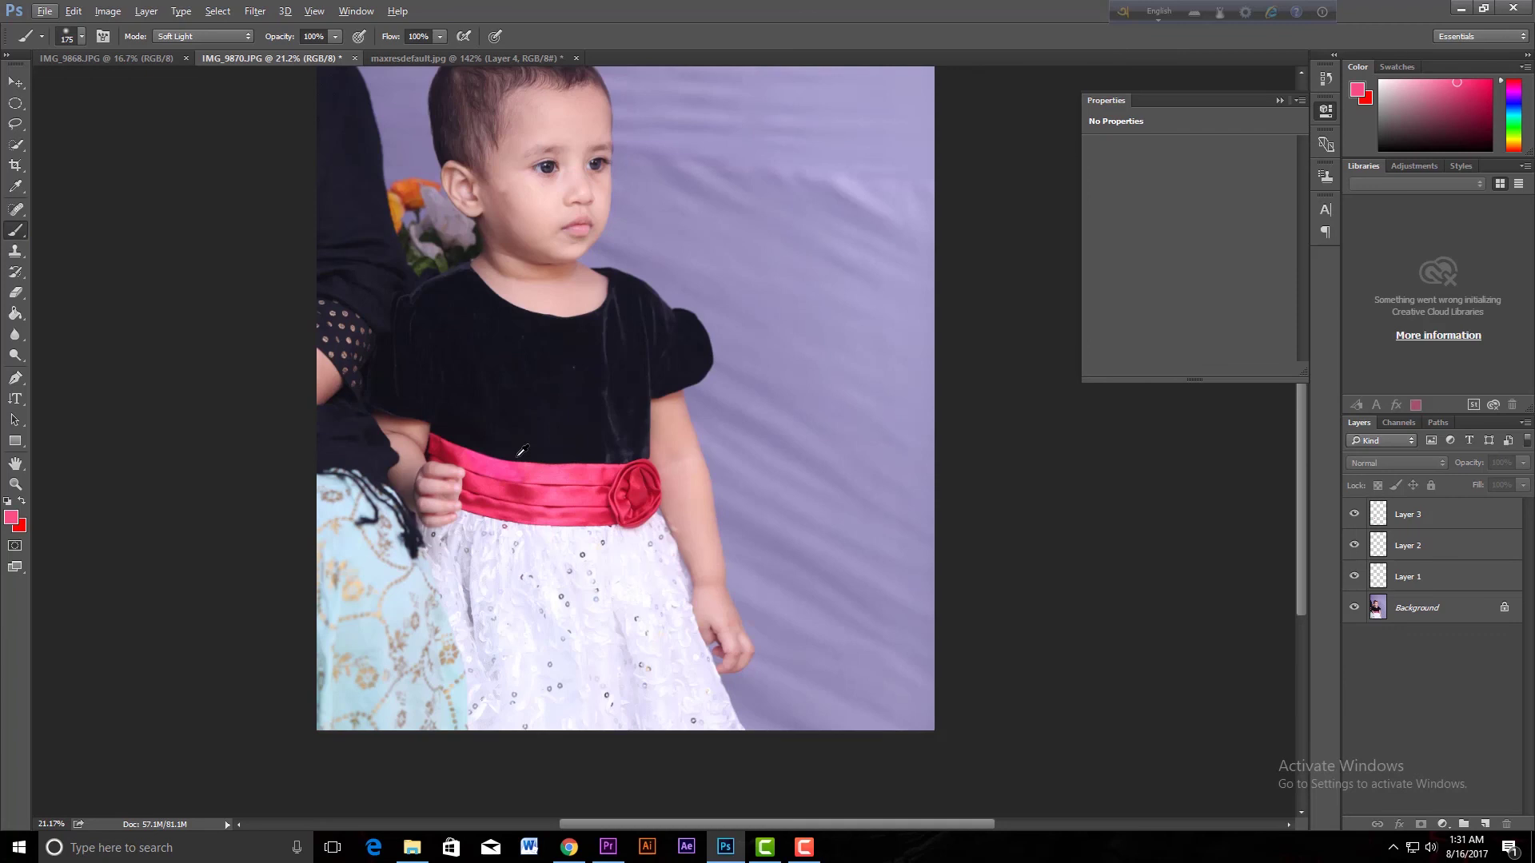